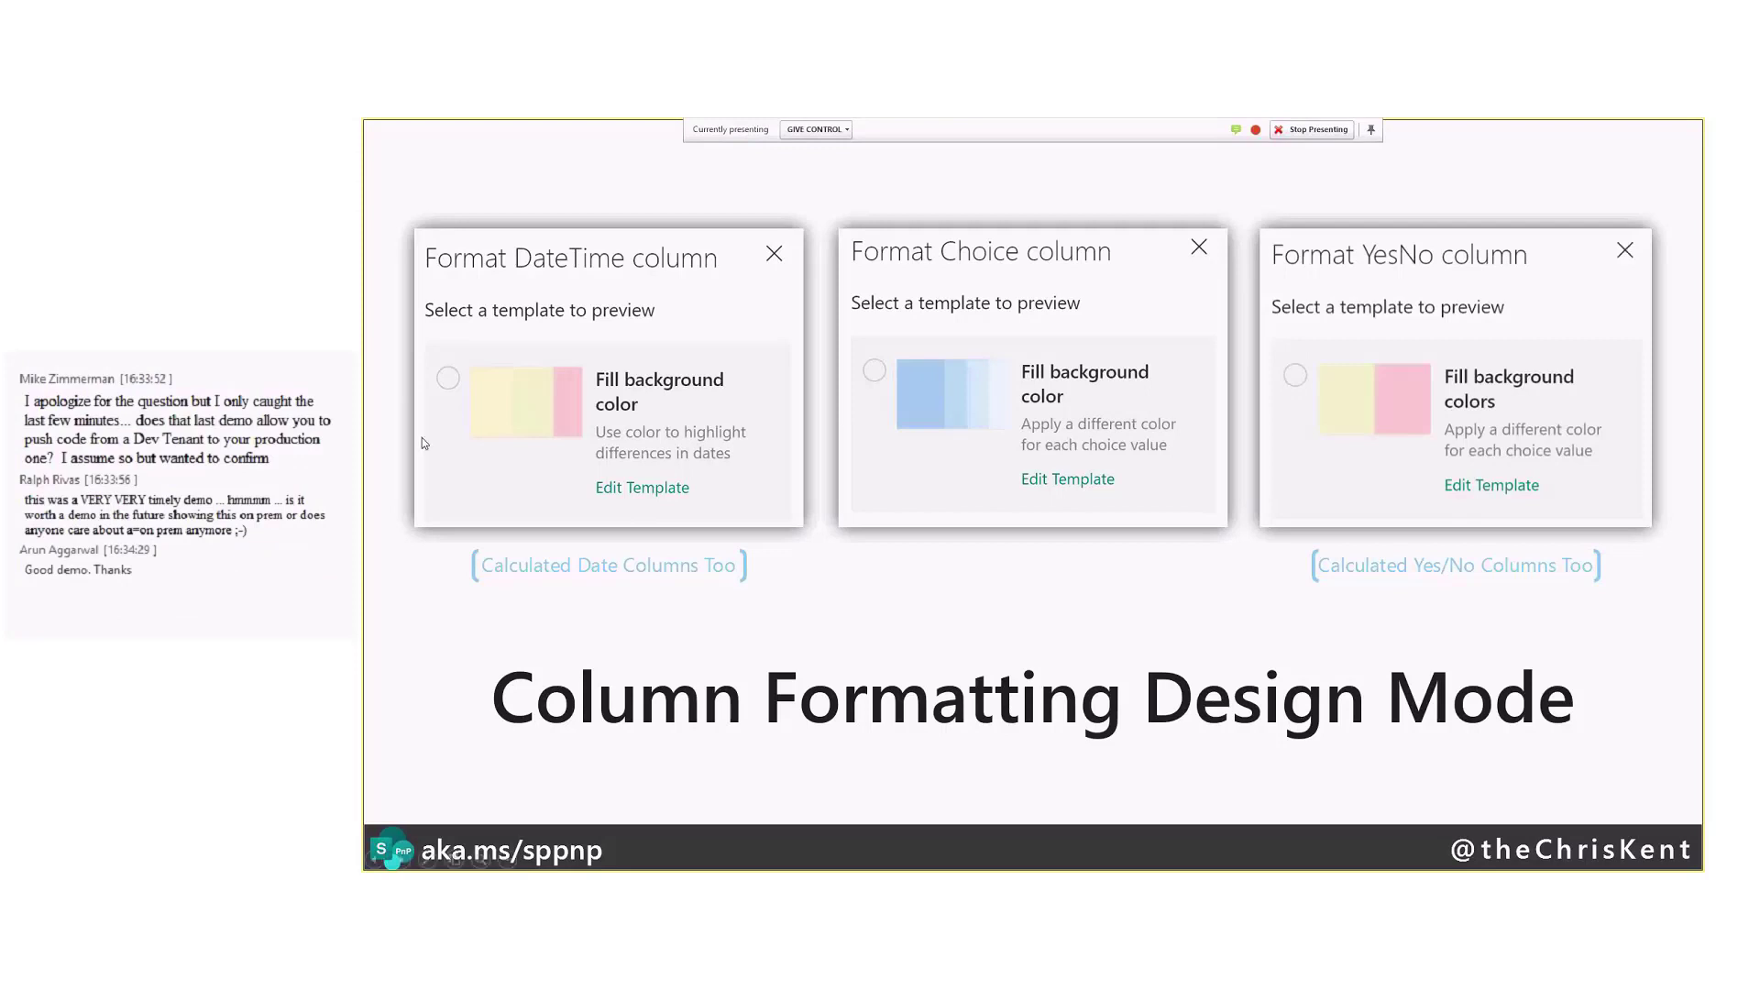
- Reveal the DateTime template, Edit Template callout and colour class labels on the Design Mode slide
left_click(872, 704)
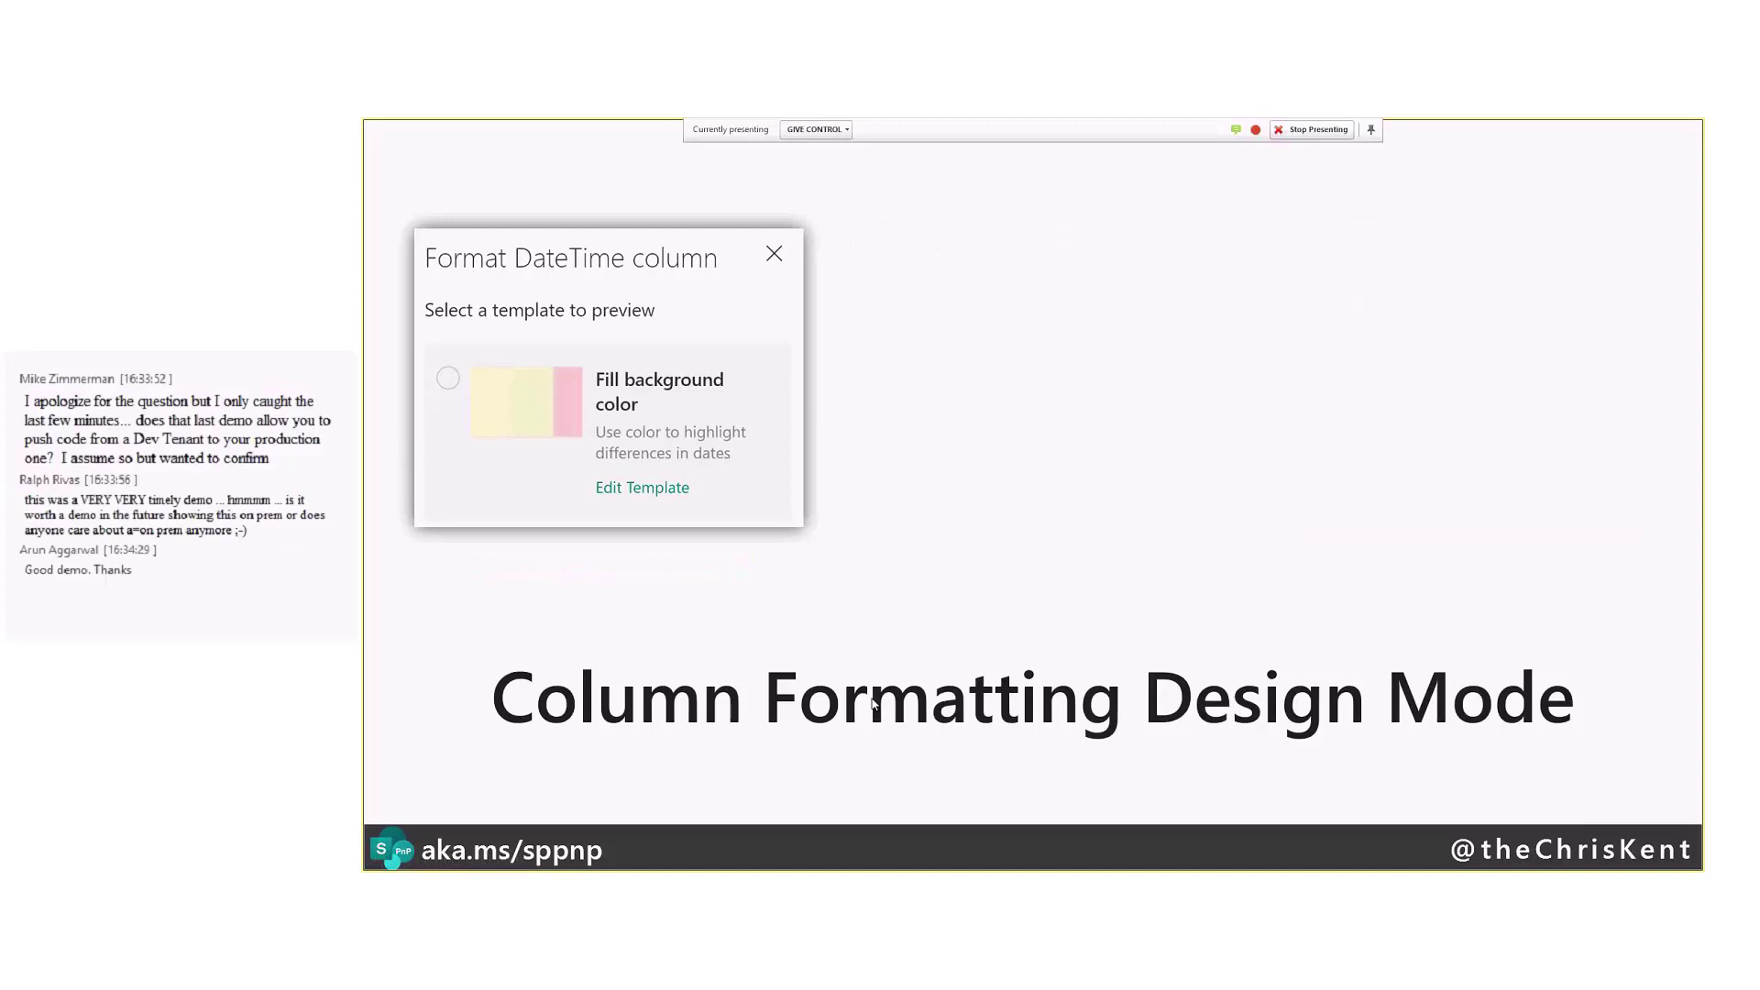
left_click(872, 704)
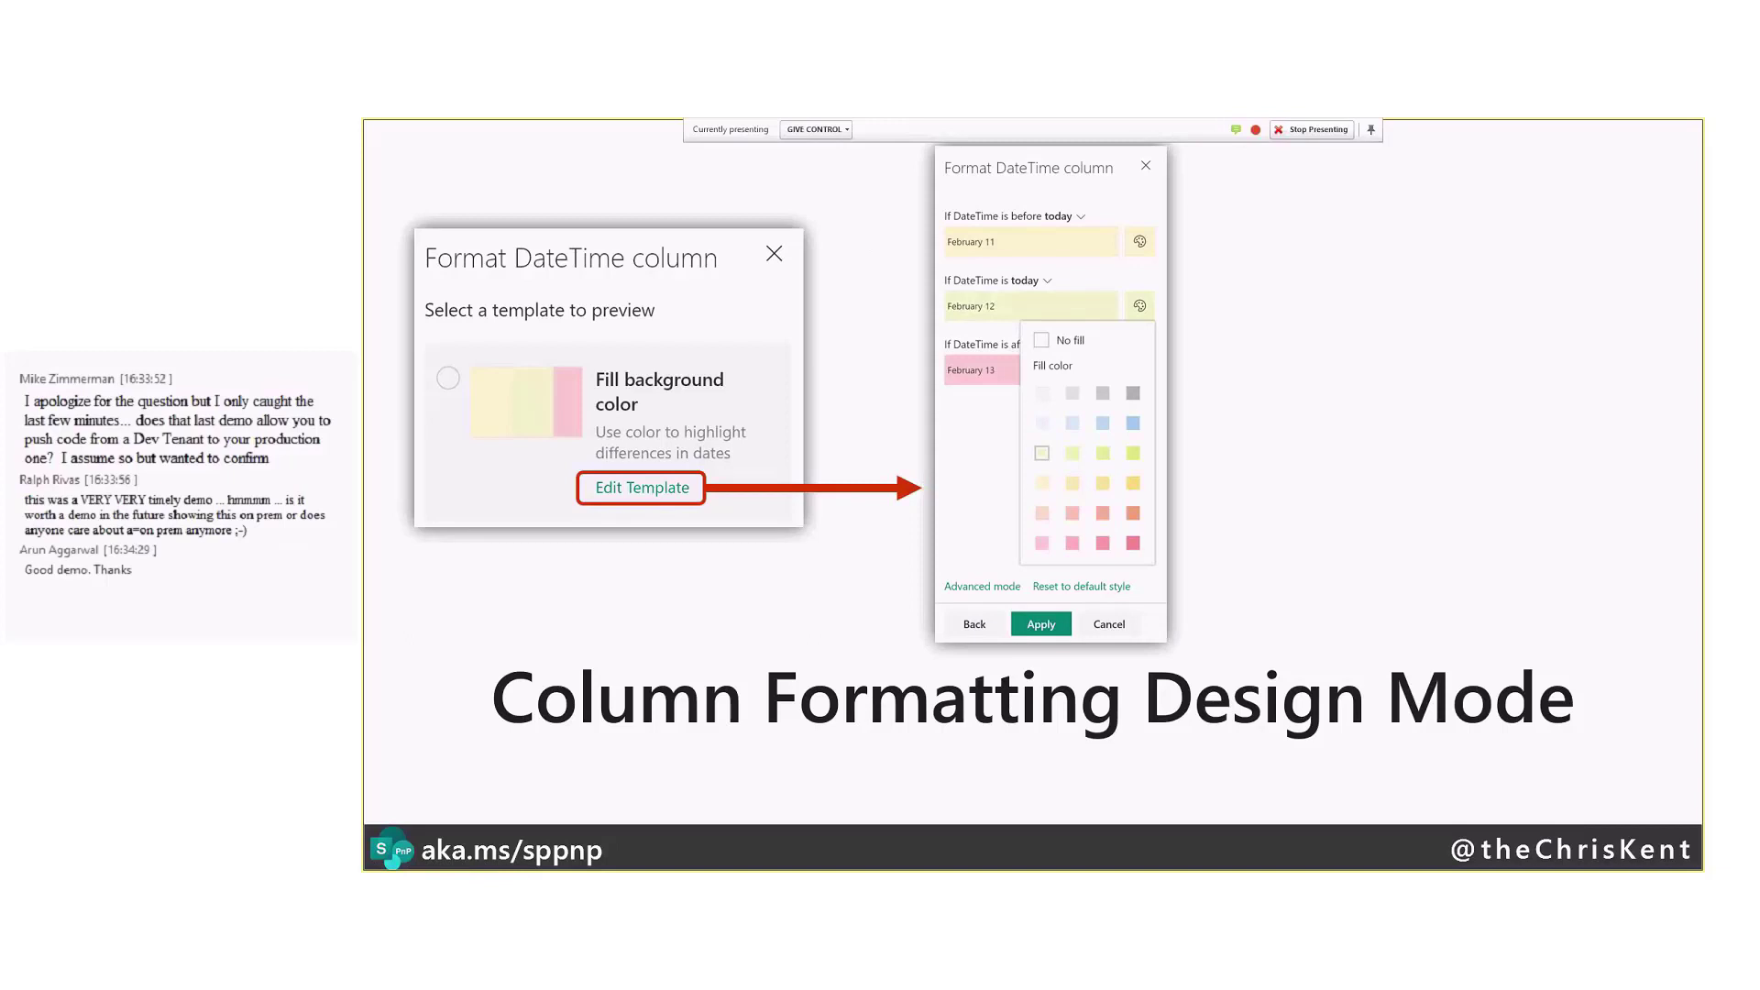
key("Right")
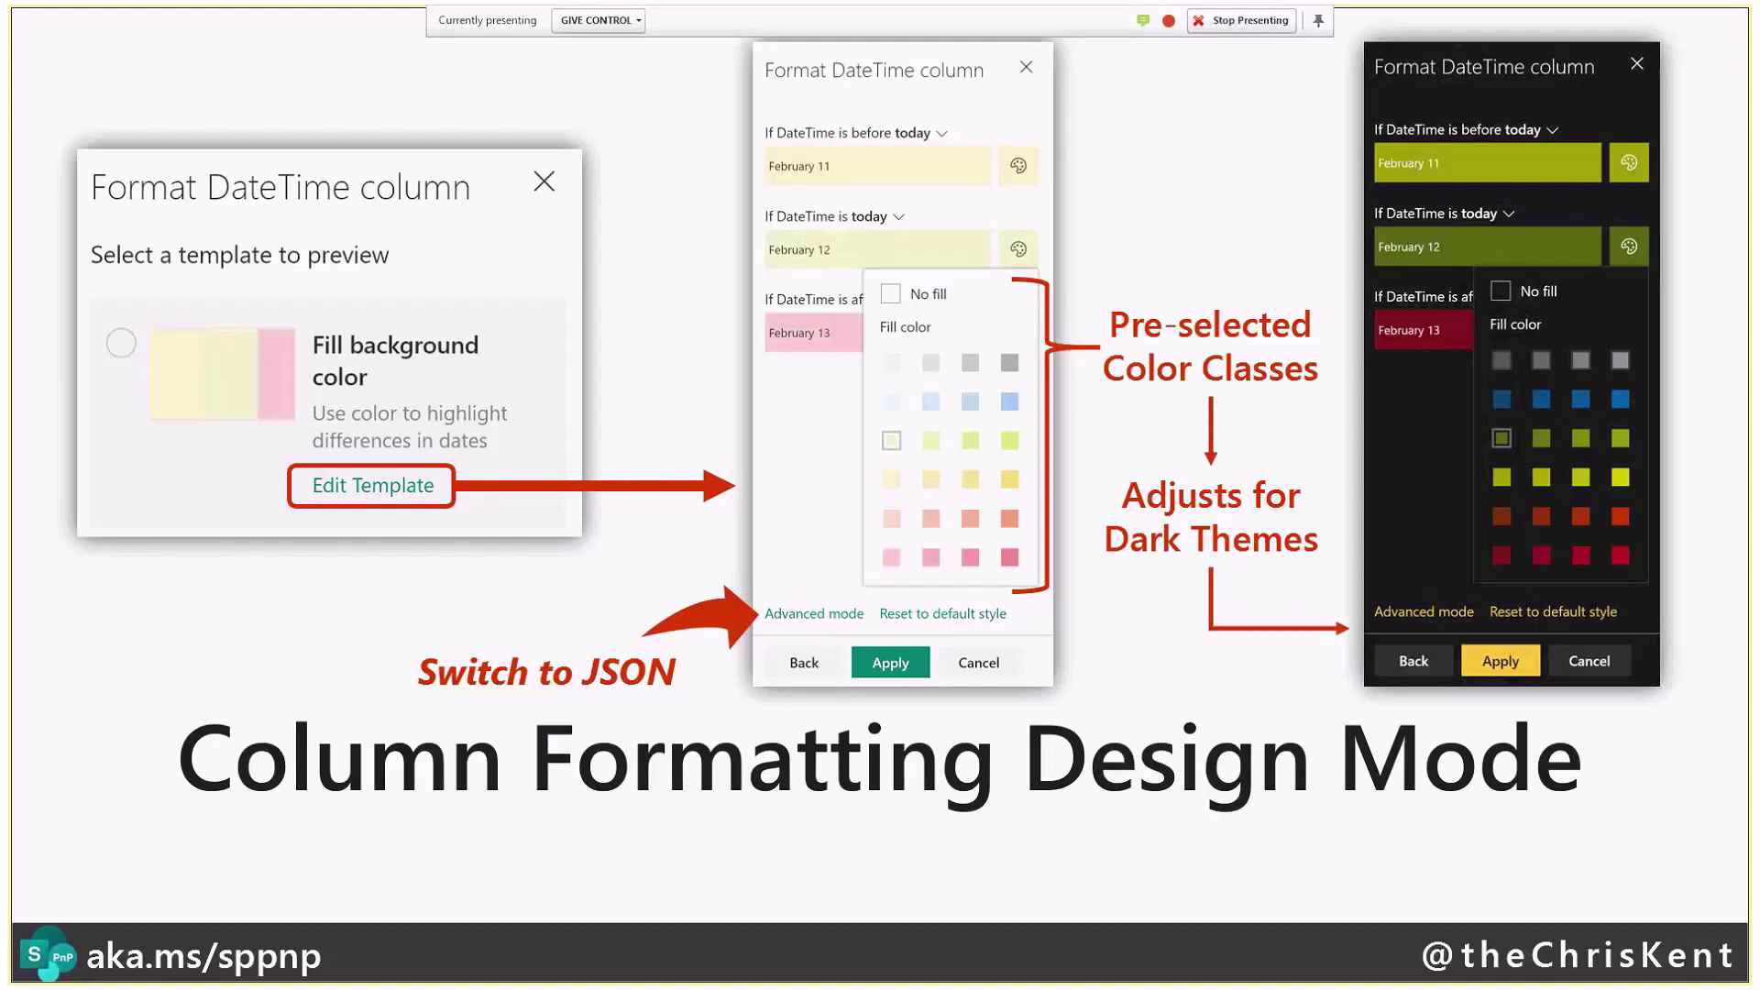
- Advance the slideshow to the Predefined Classes slide
key("Right")
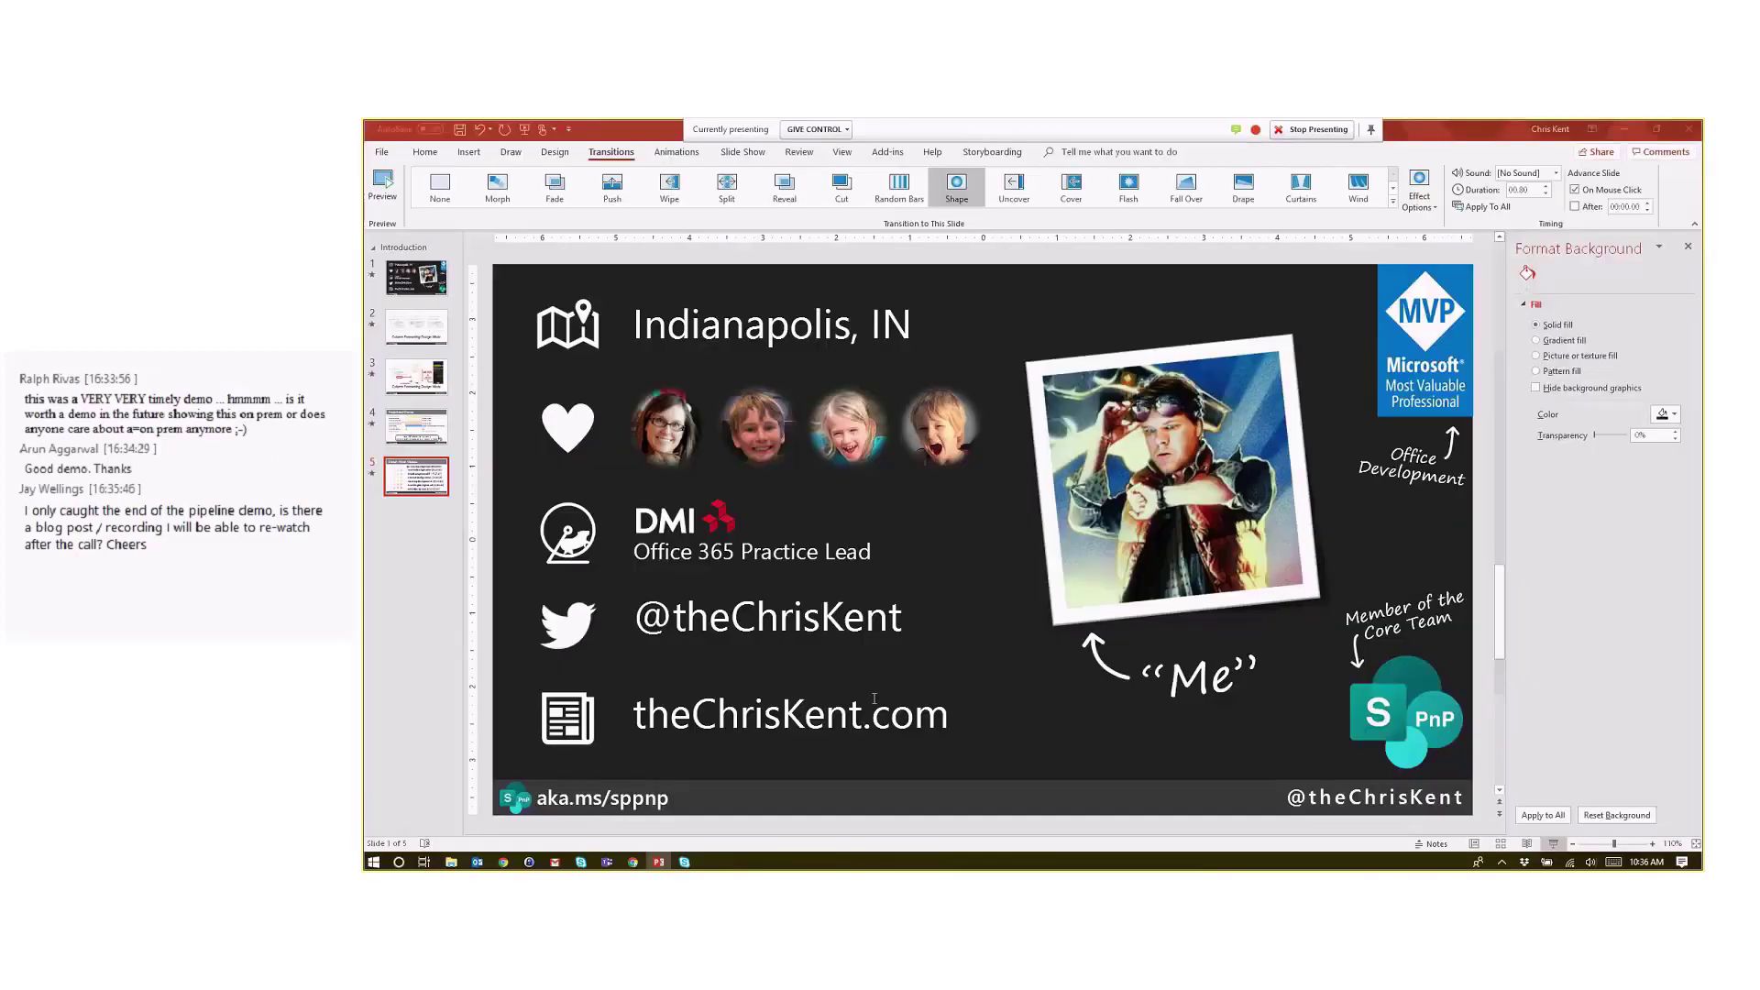
- Move from the GitHub repo in Chrome to the SharePoint Transcripts list, maximized
left_click(1628, 130)
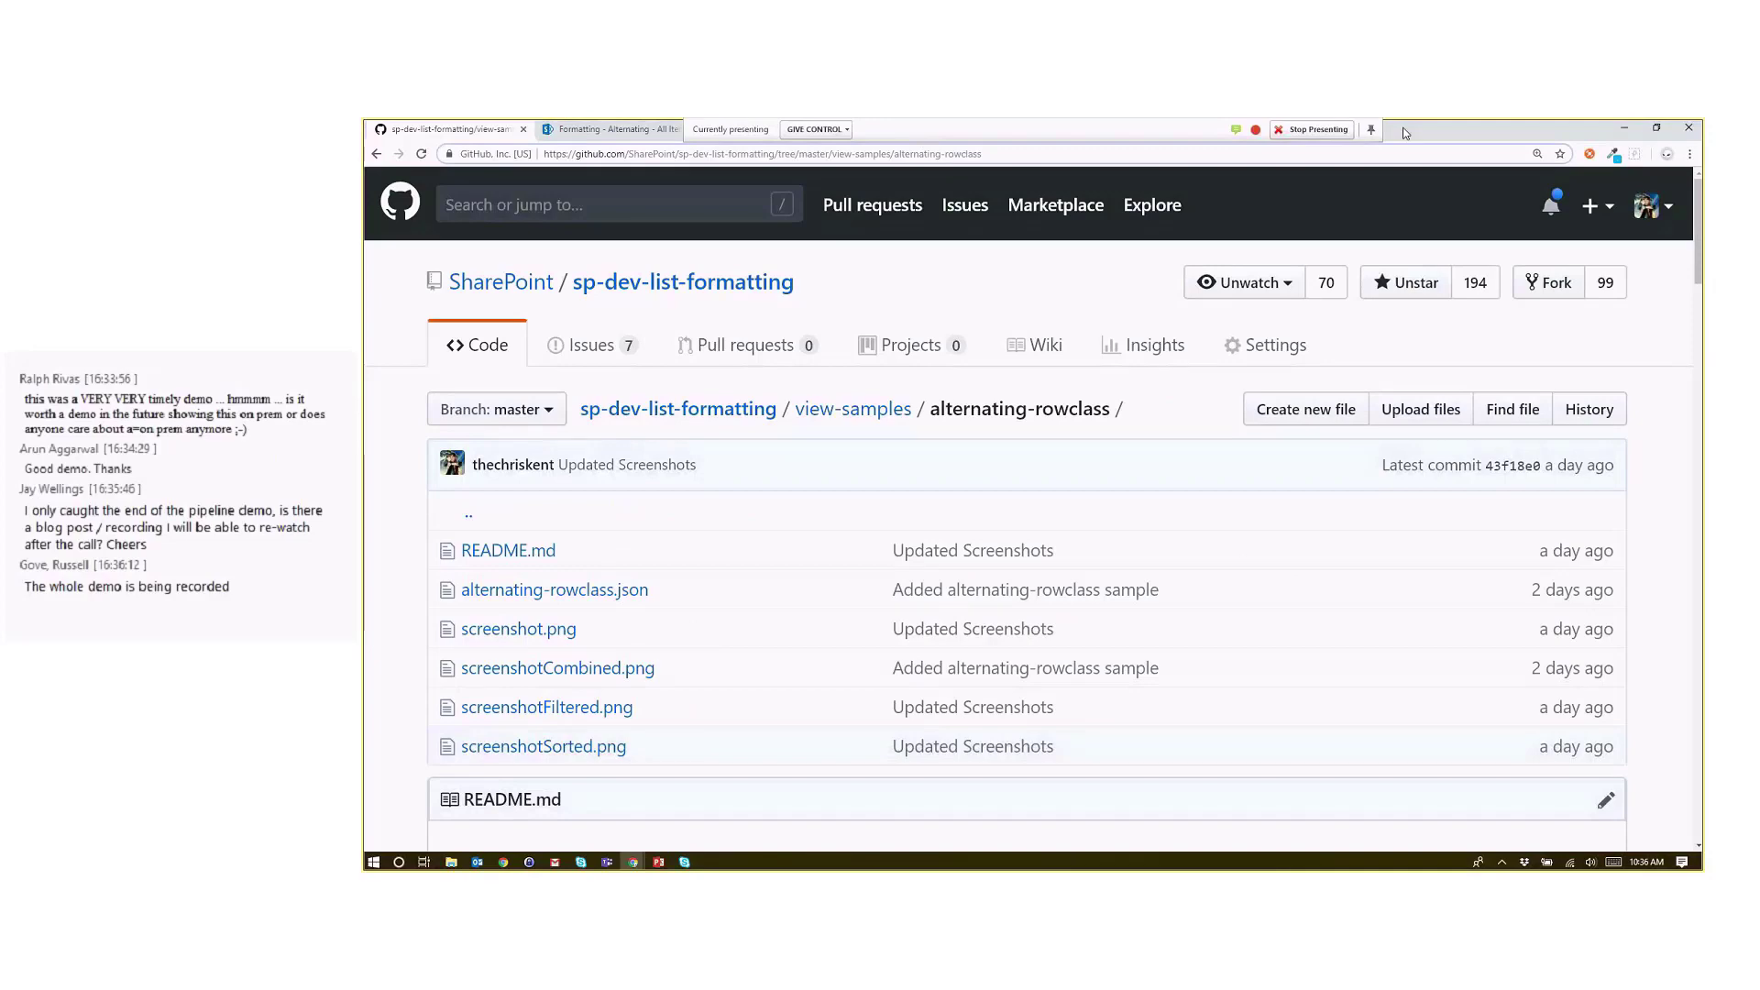
double_click(1405, 133)
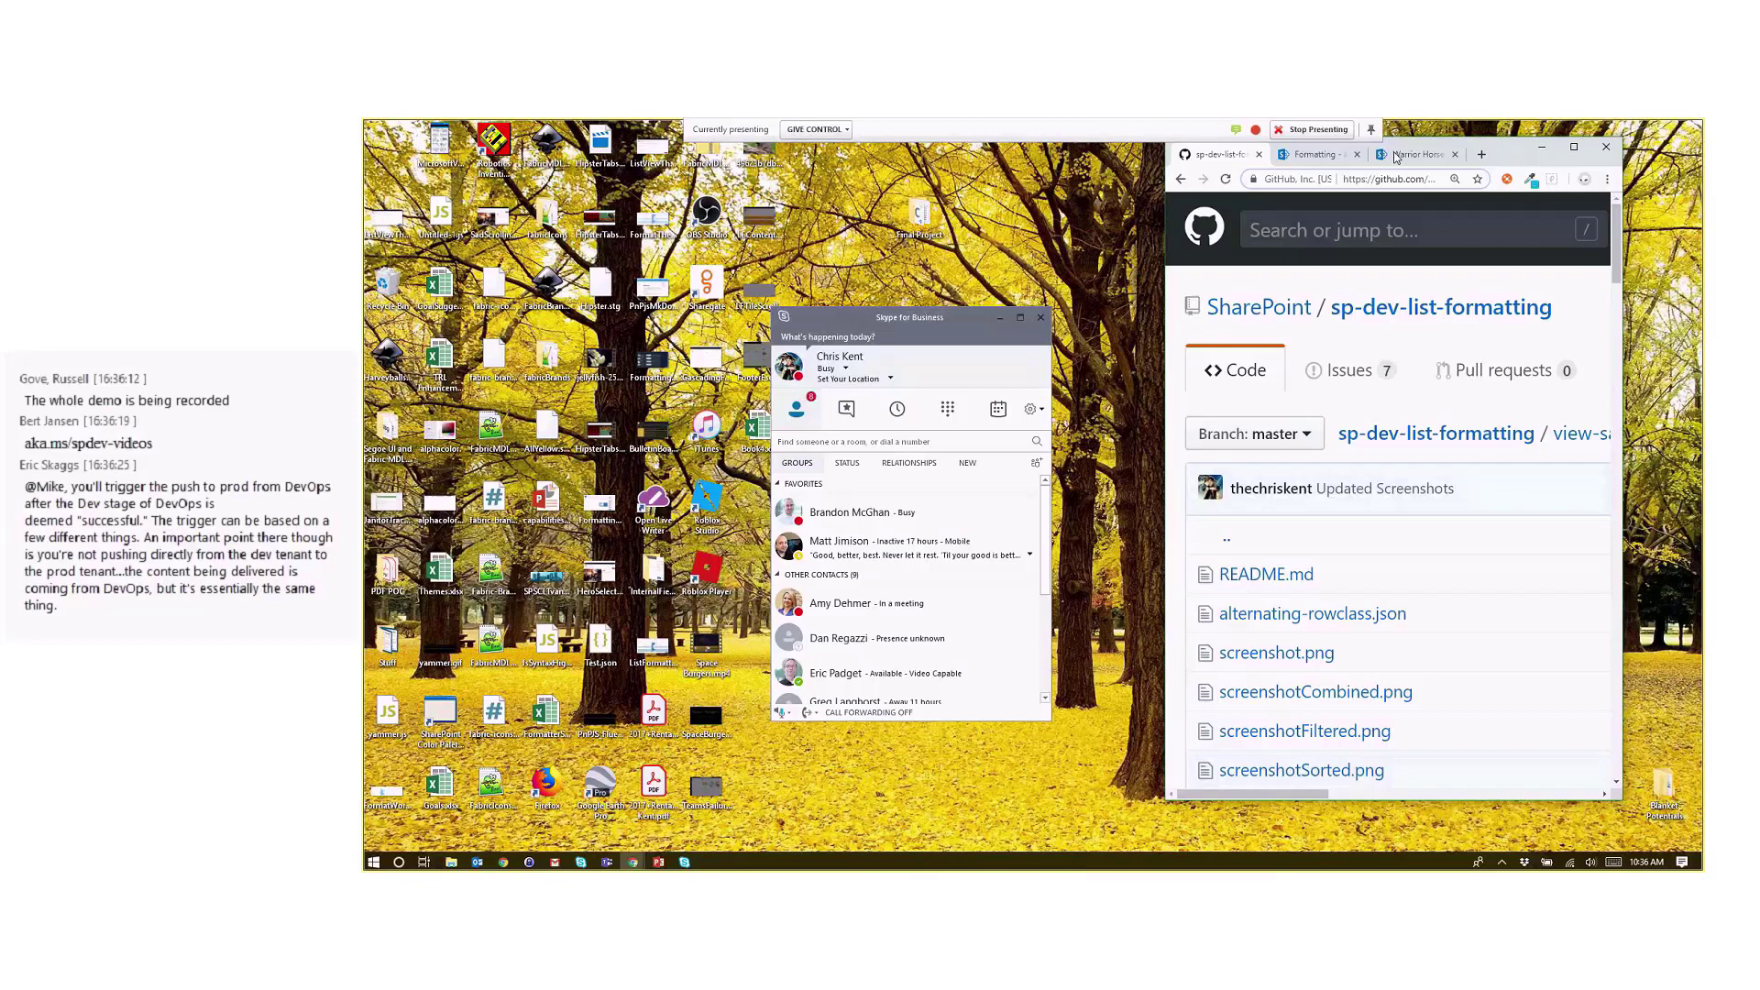
double_click(1395, 157)
- Open the Recorded column's formatting, check Advanced mode, then edit the Fill background color template
left_click(1145, 407)
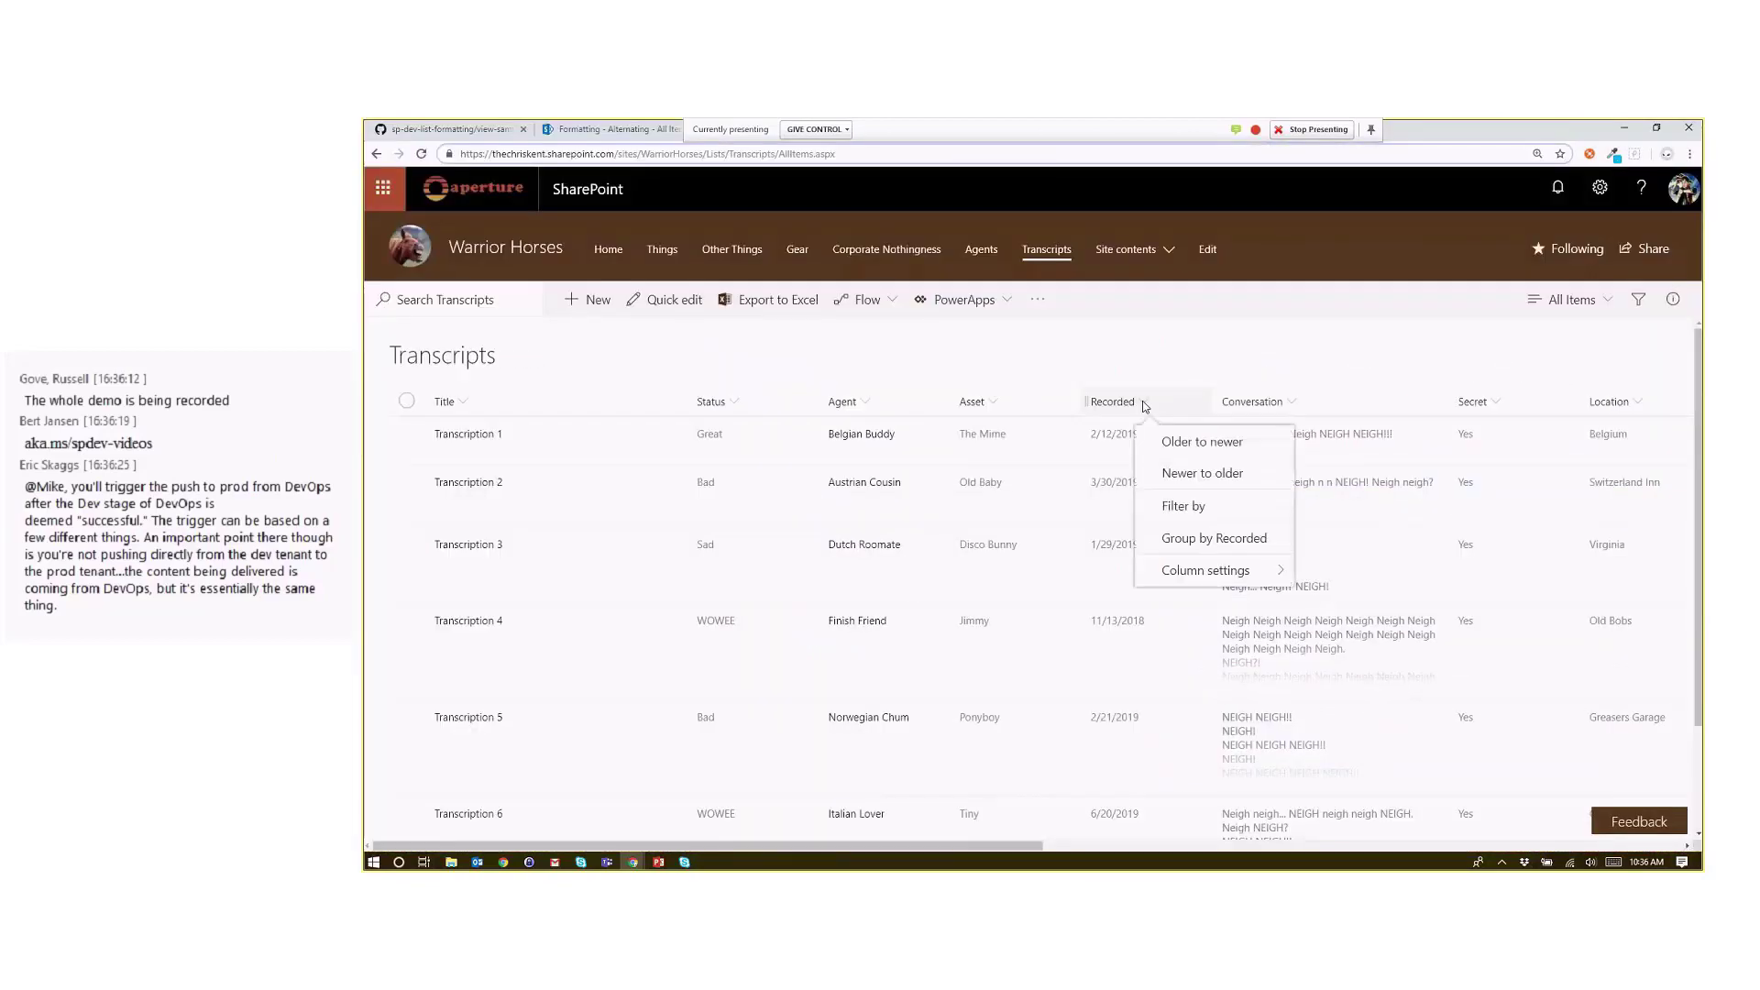
mouse_move(1185, 581)
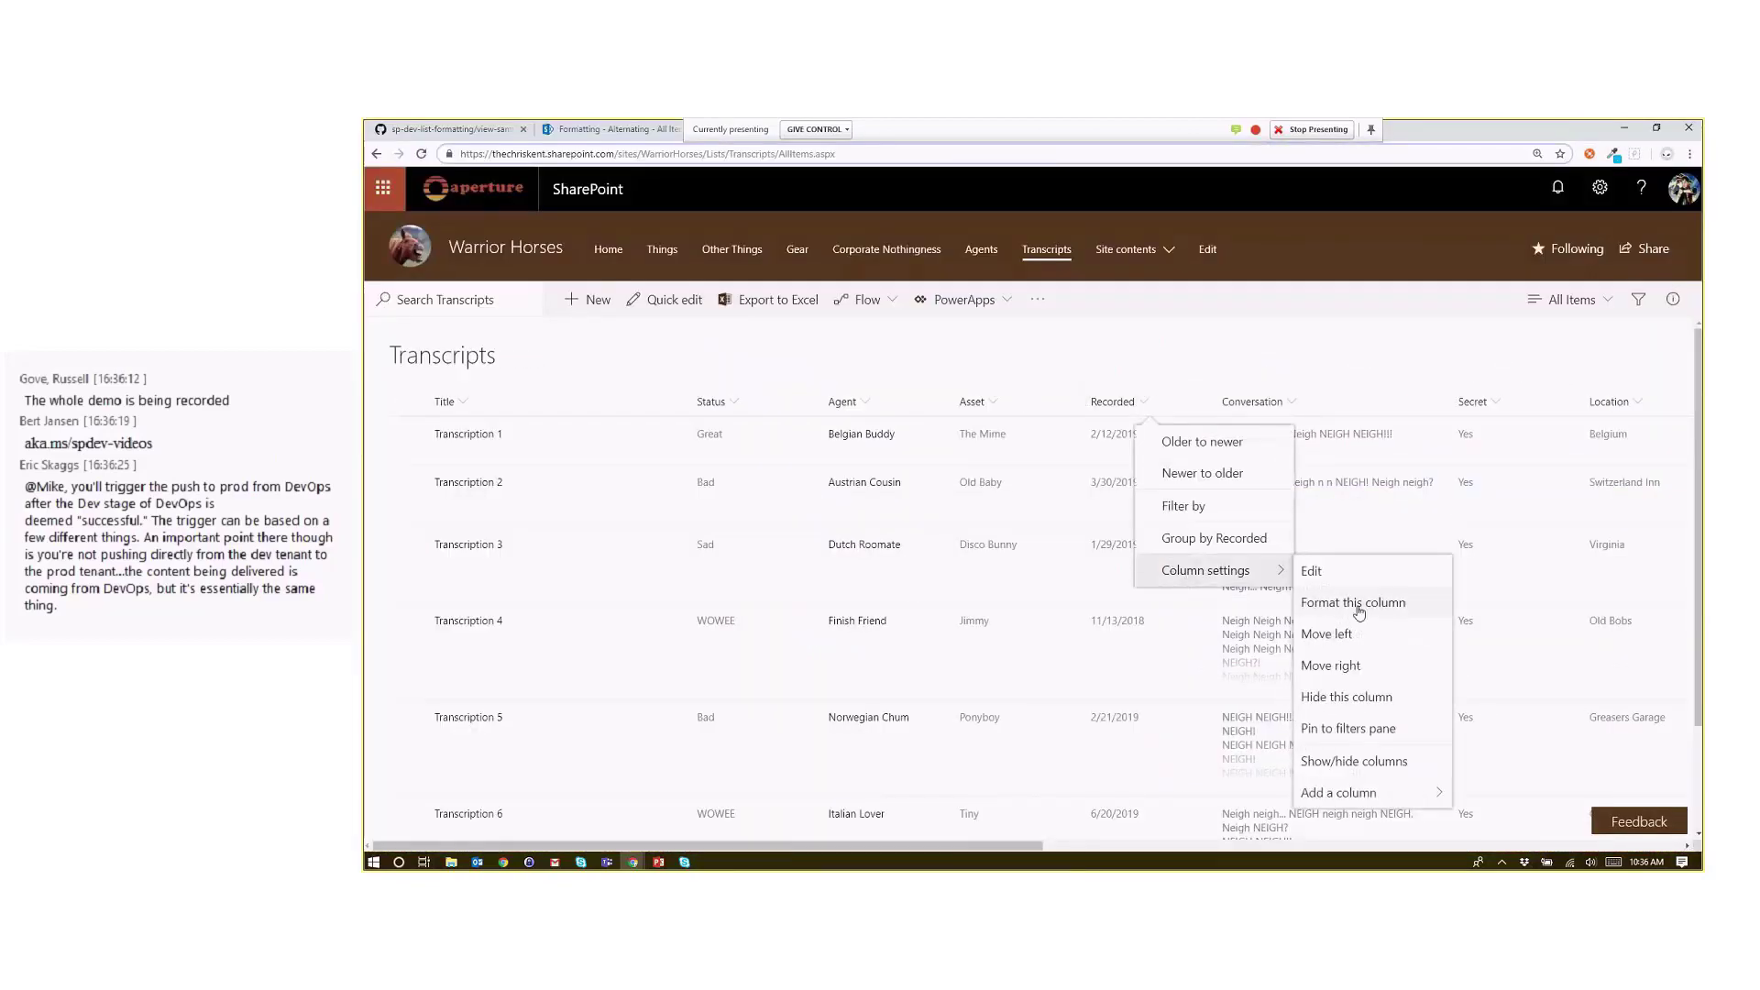
left_click(1355, 603)
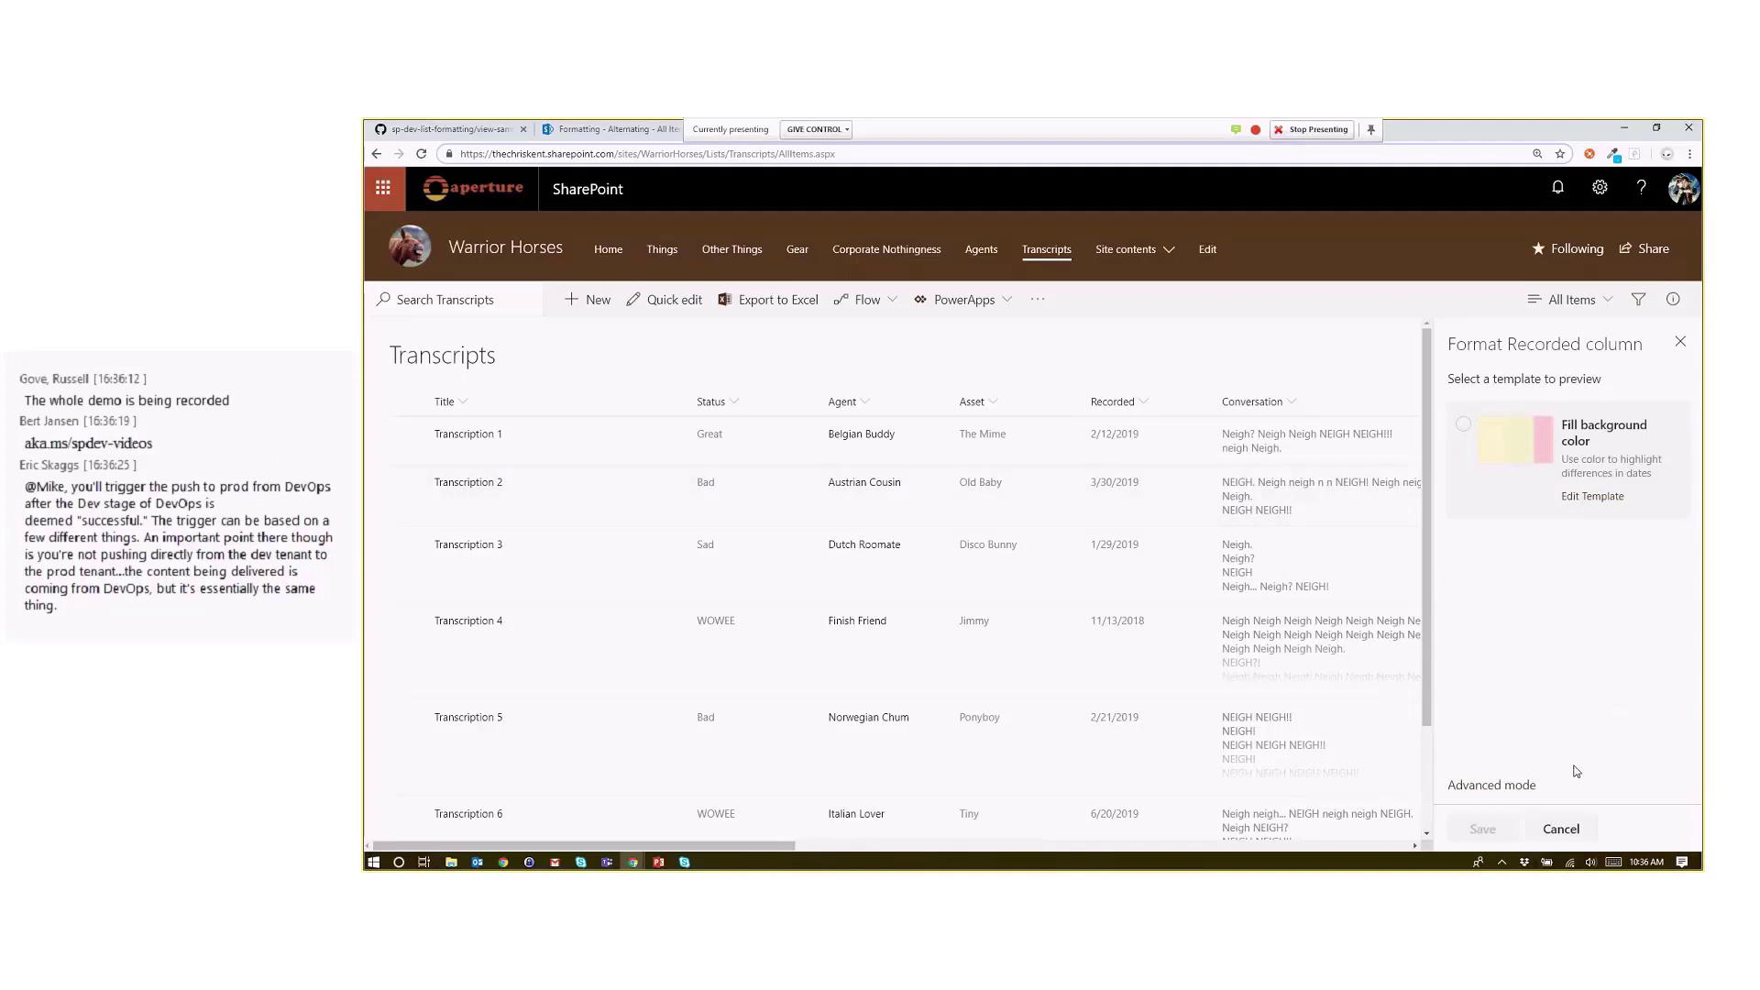
left_click(1522, 786)
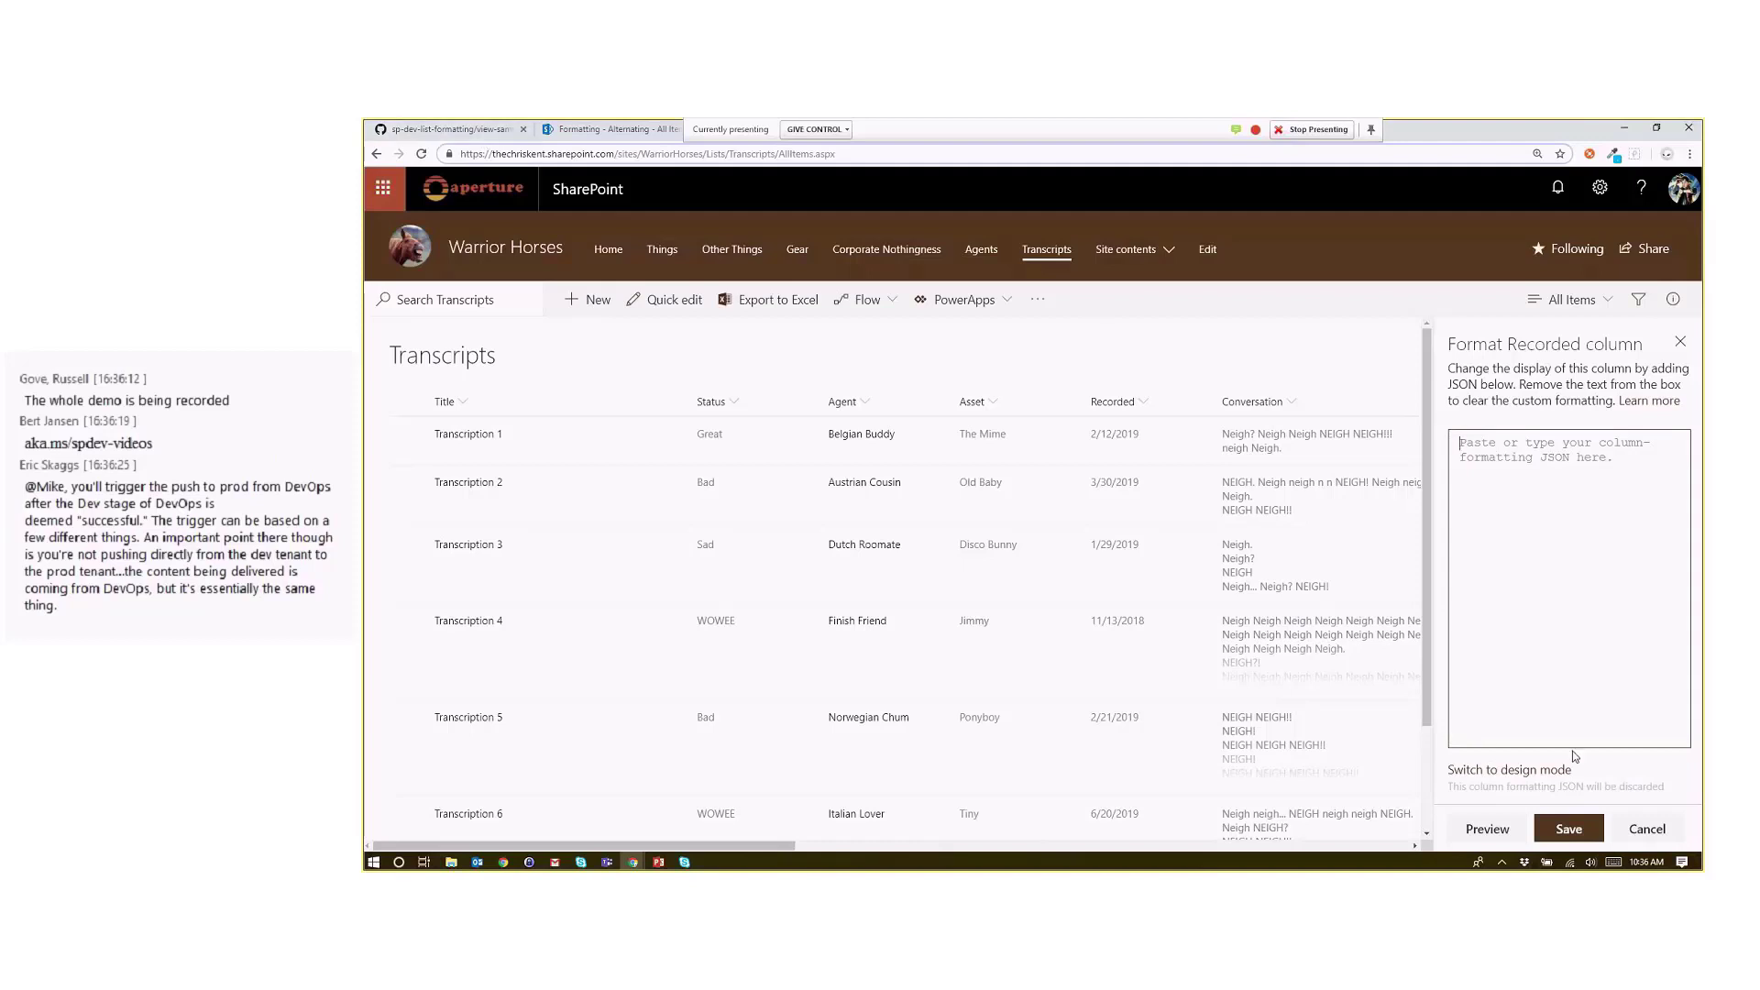
left_click(1565, 772)
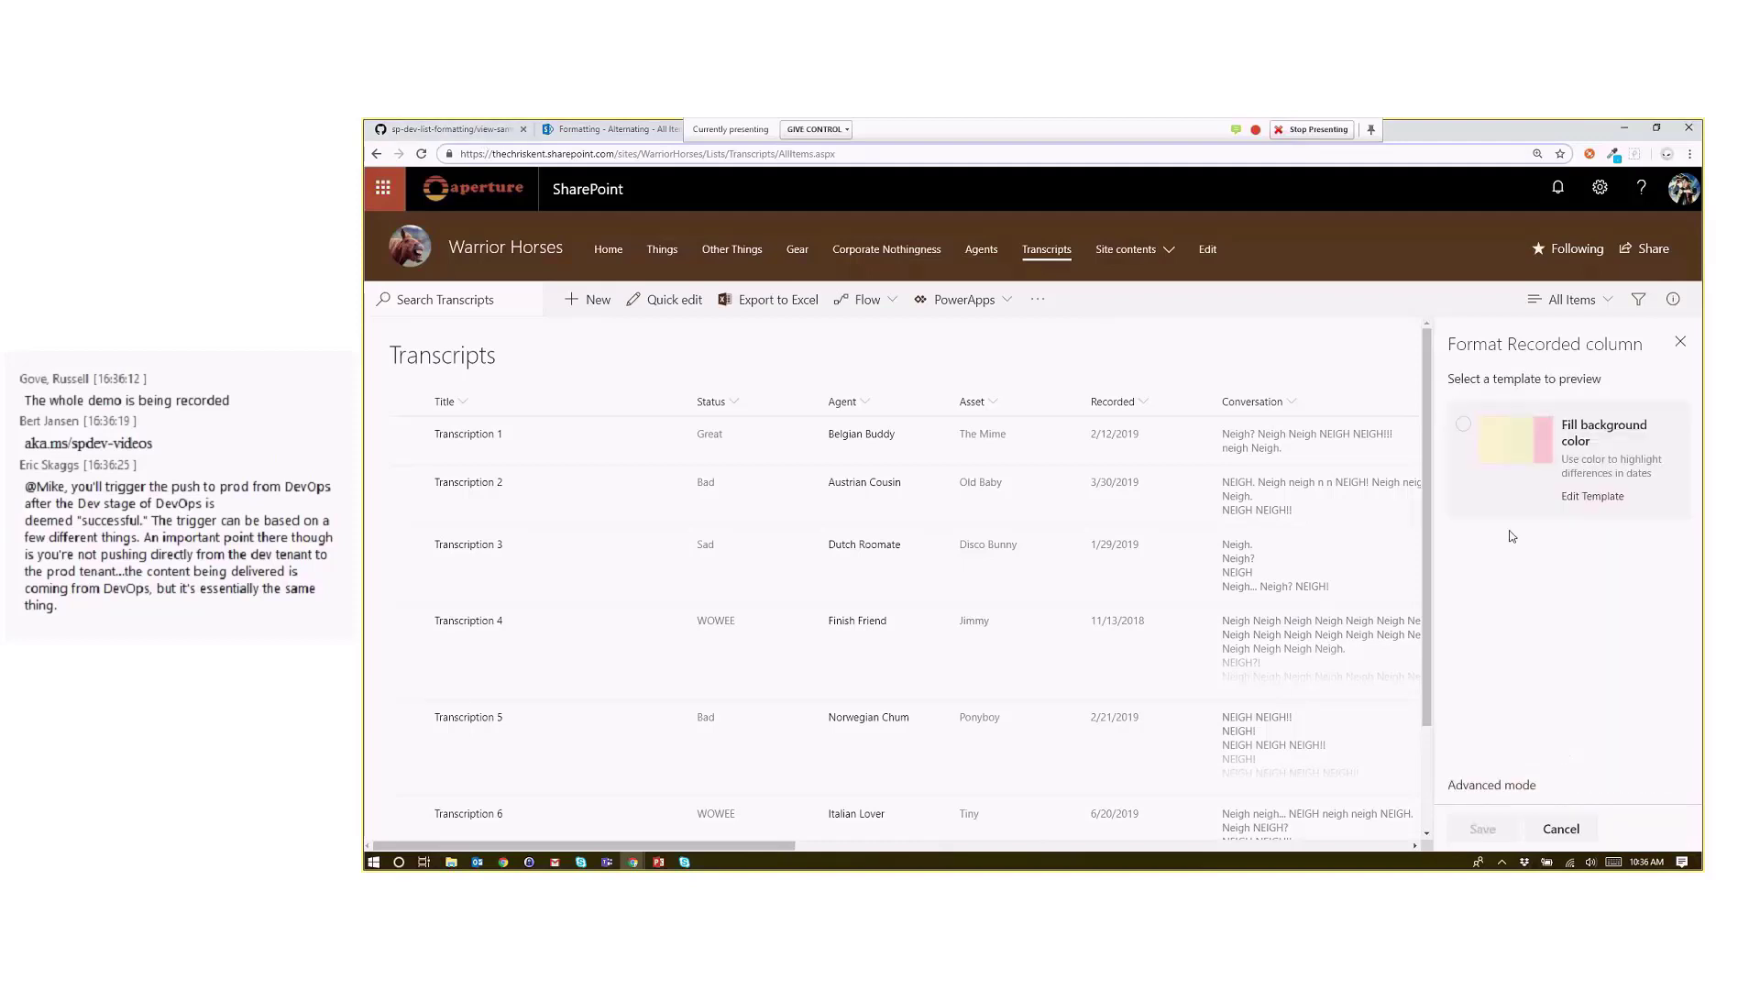
left_click(1575, 504)
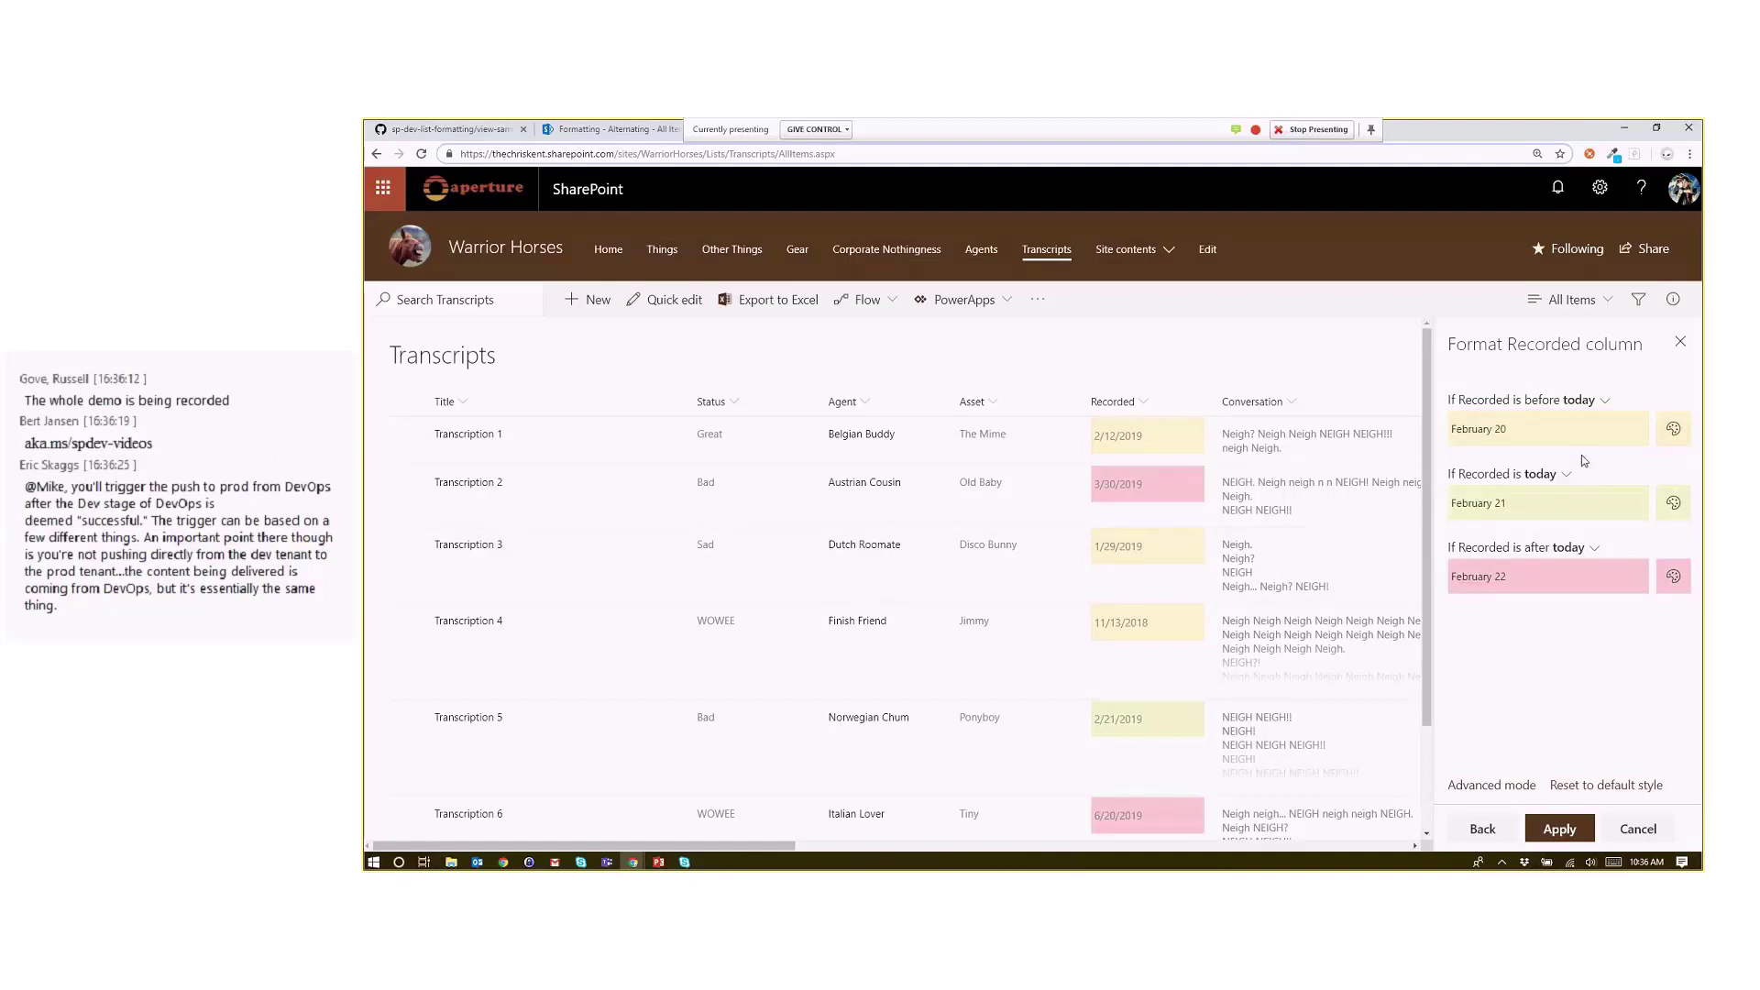
- Colour Recorded dates before today grey, after briefly trying blue
left_click(1665, 436)
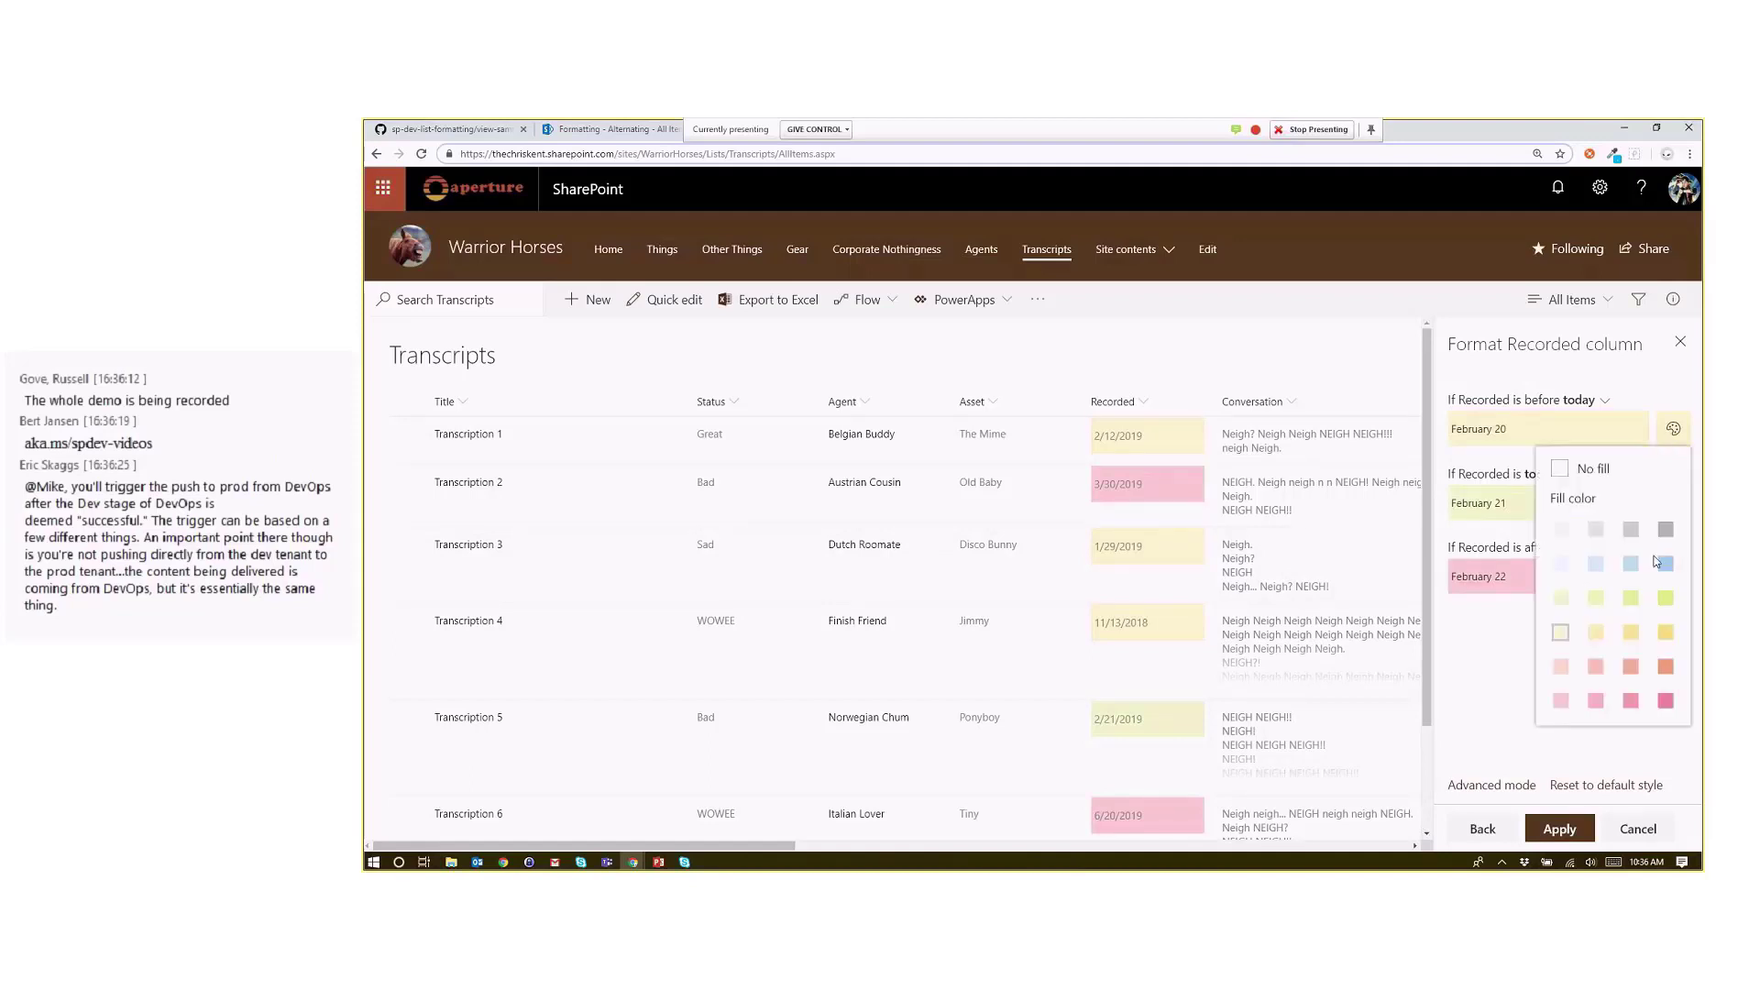
left_click(1670, 569)
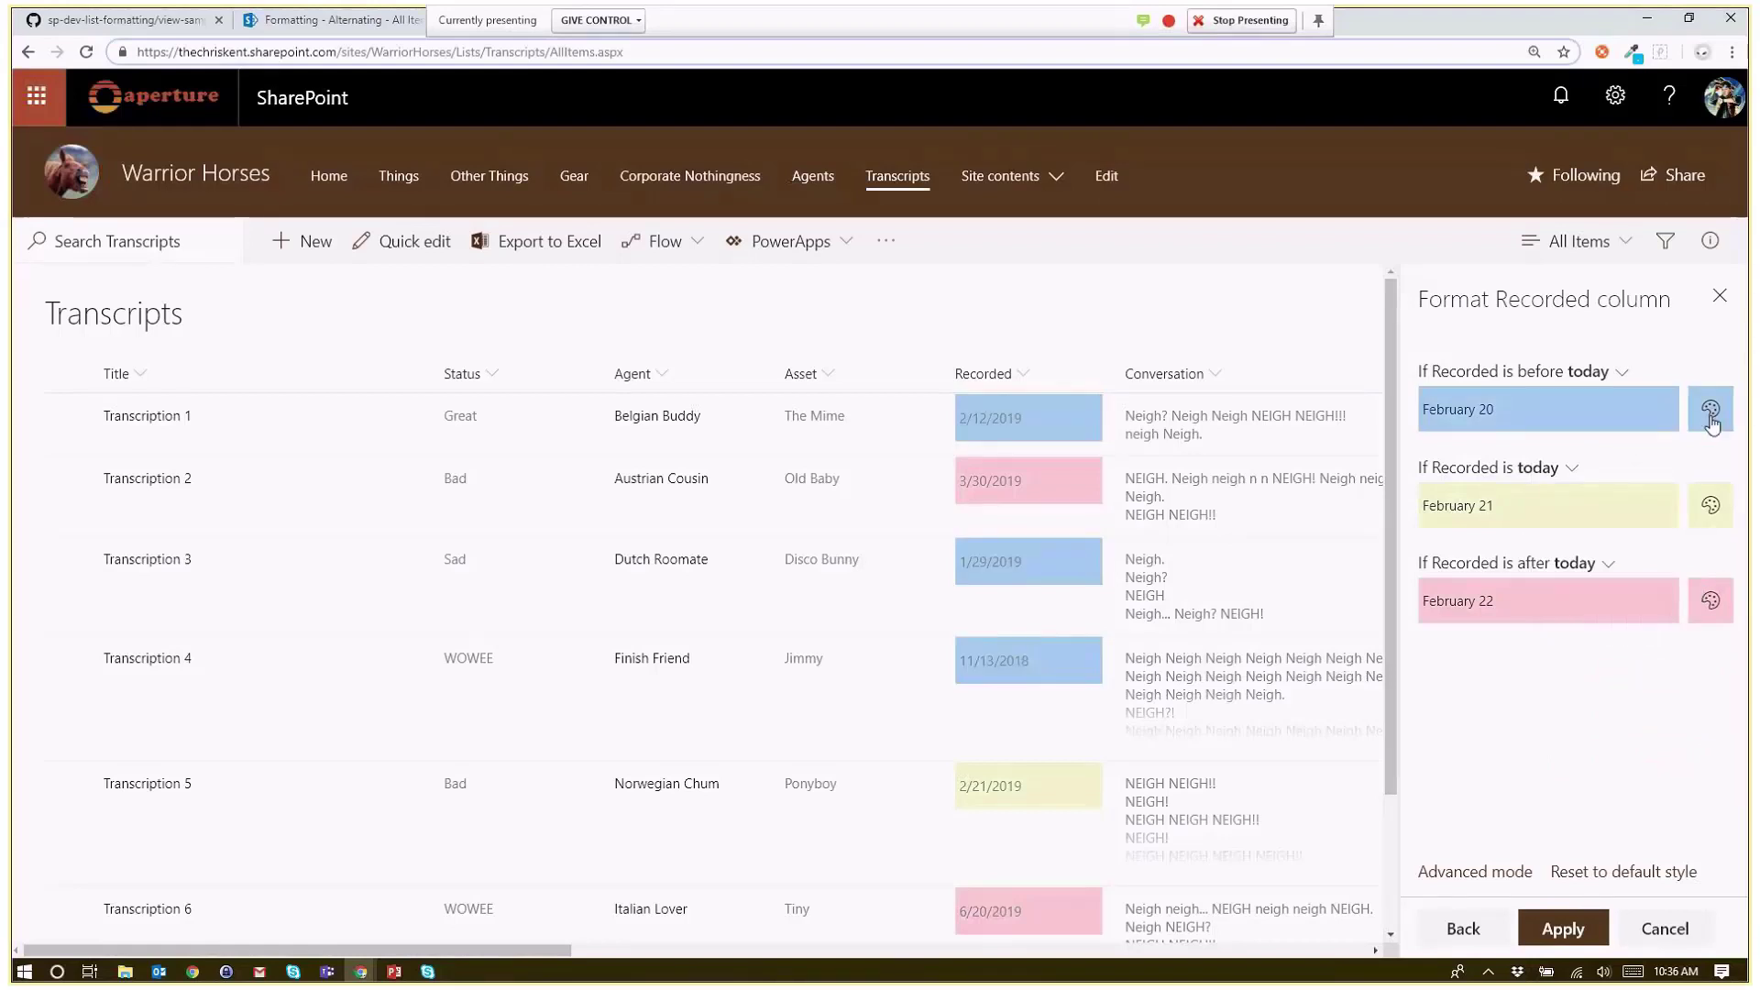
left_click(1710, 420)
left_click(1618, 639)
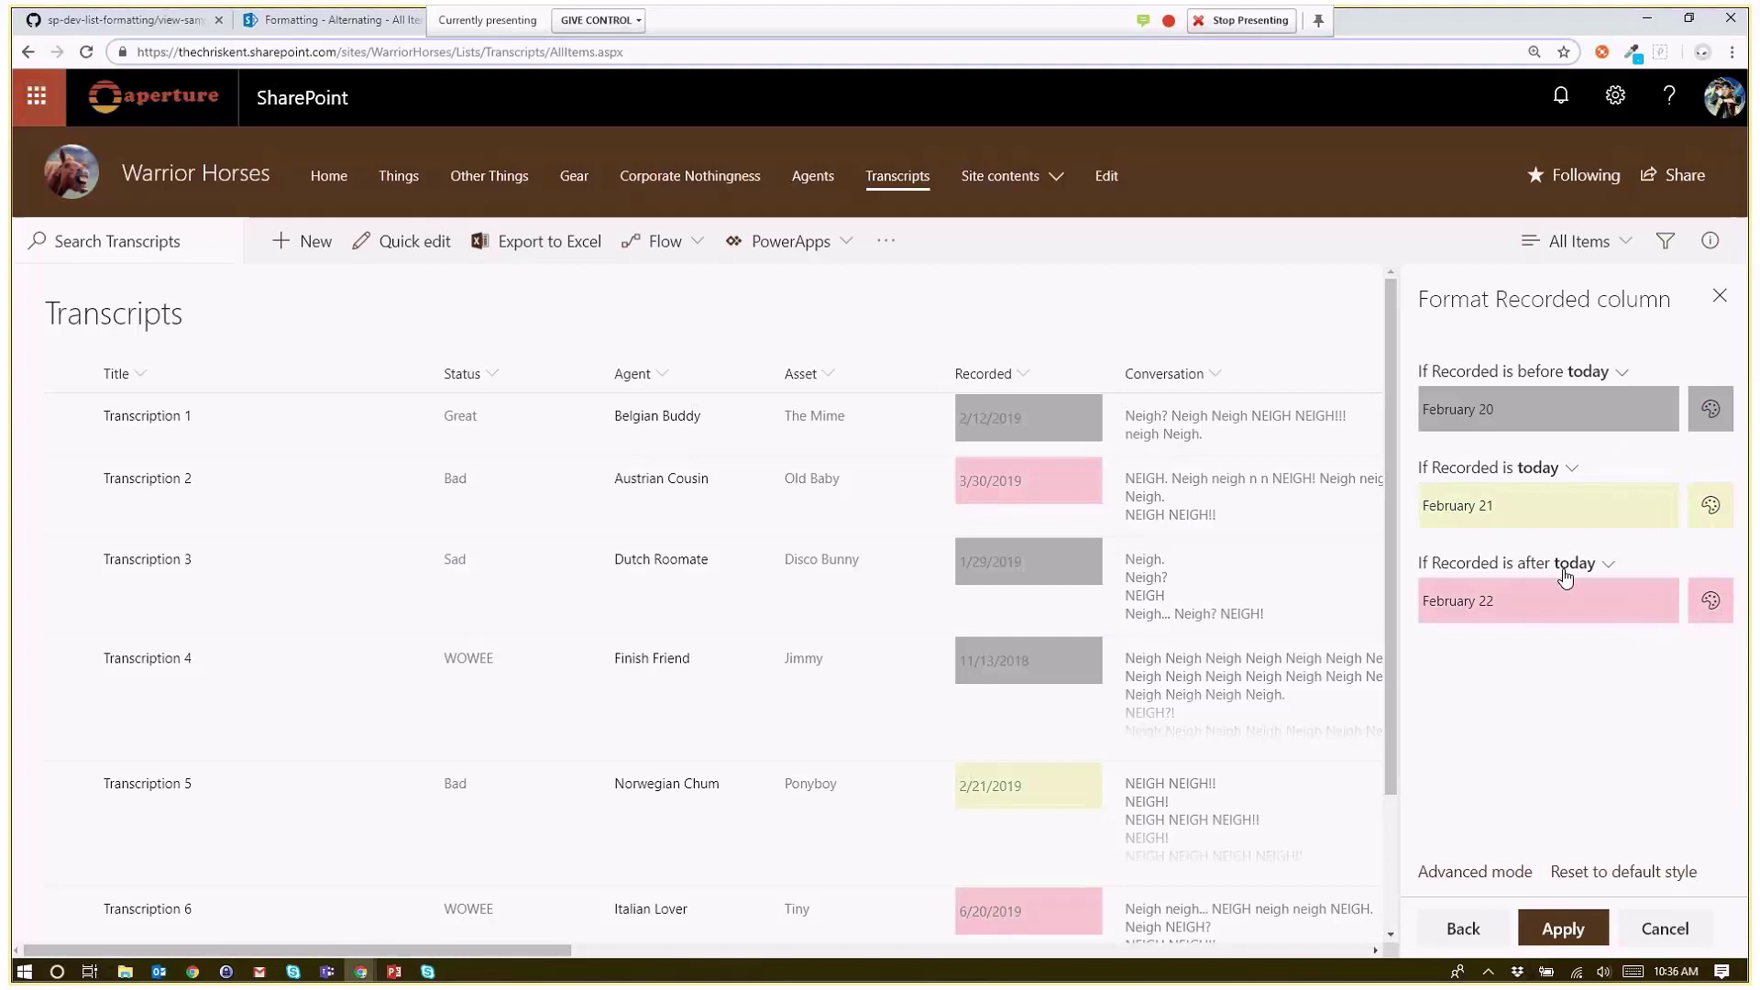
- Try a fixed February 22 date in the after rule, then revert it to Today
left_click(1608, 566)
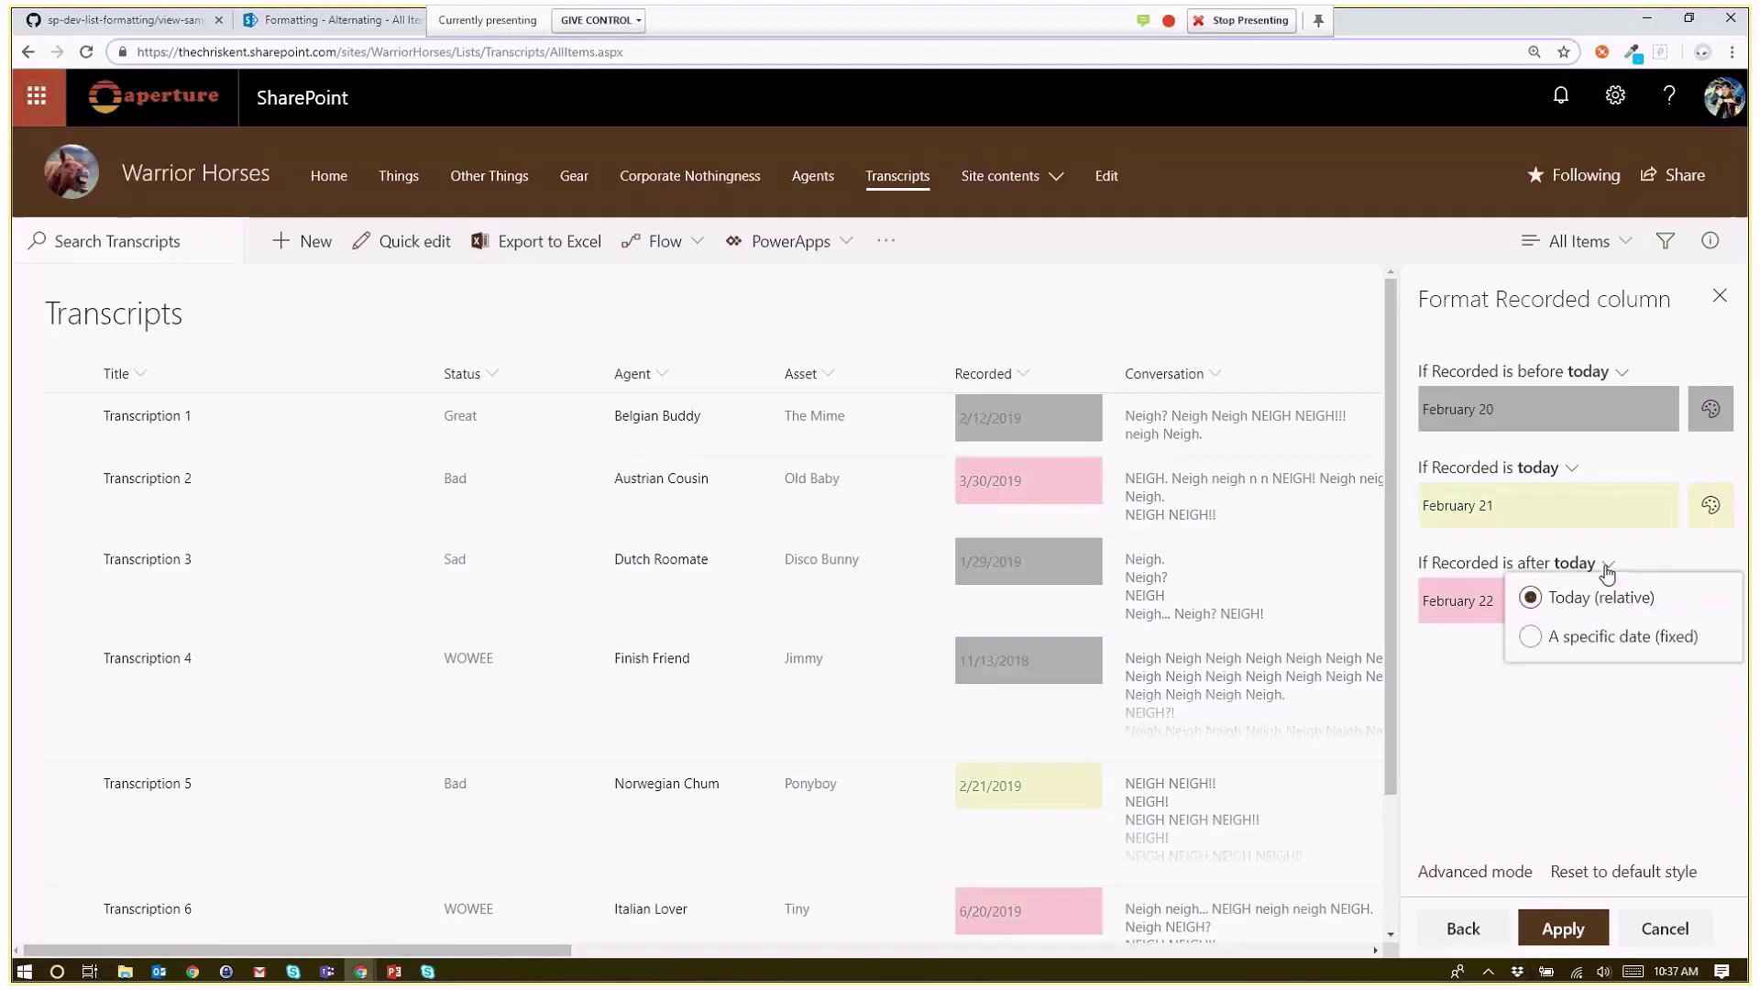
left_click(1593, 639)
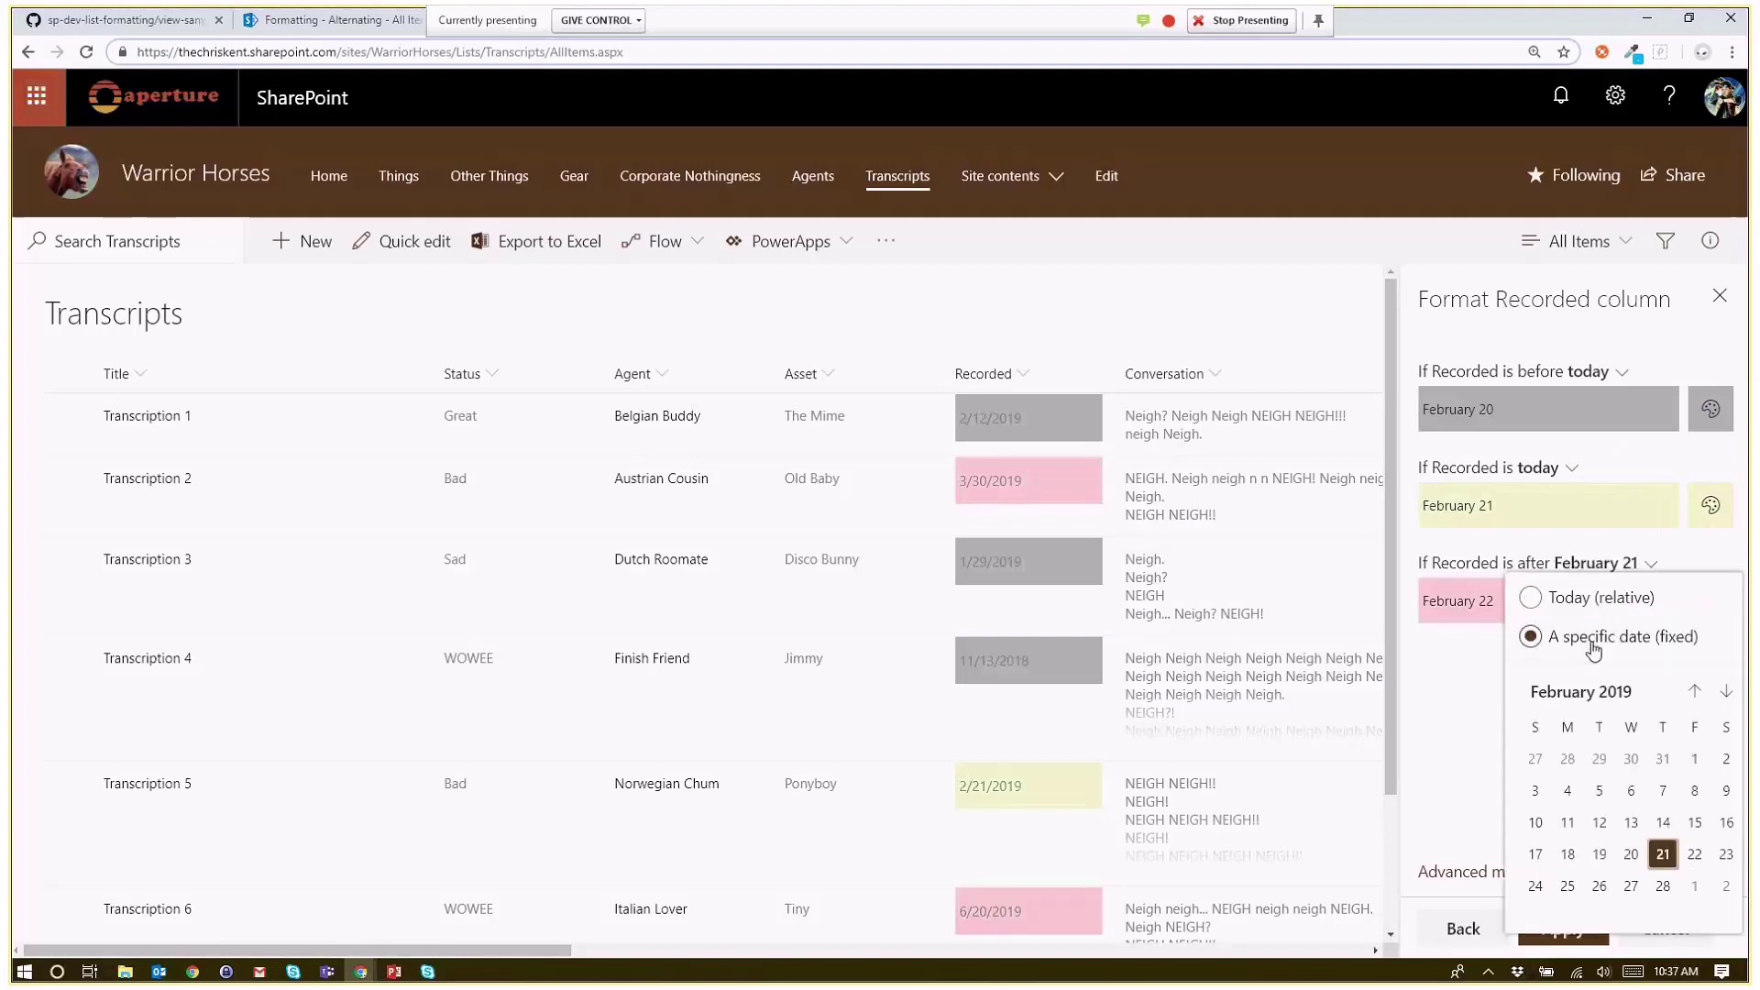
left_click(1695, 855)
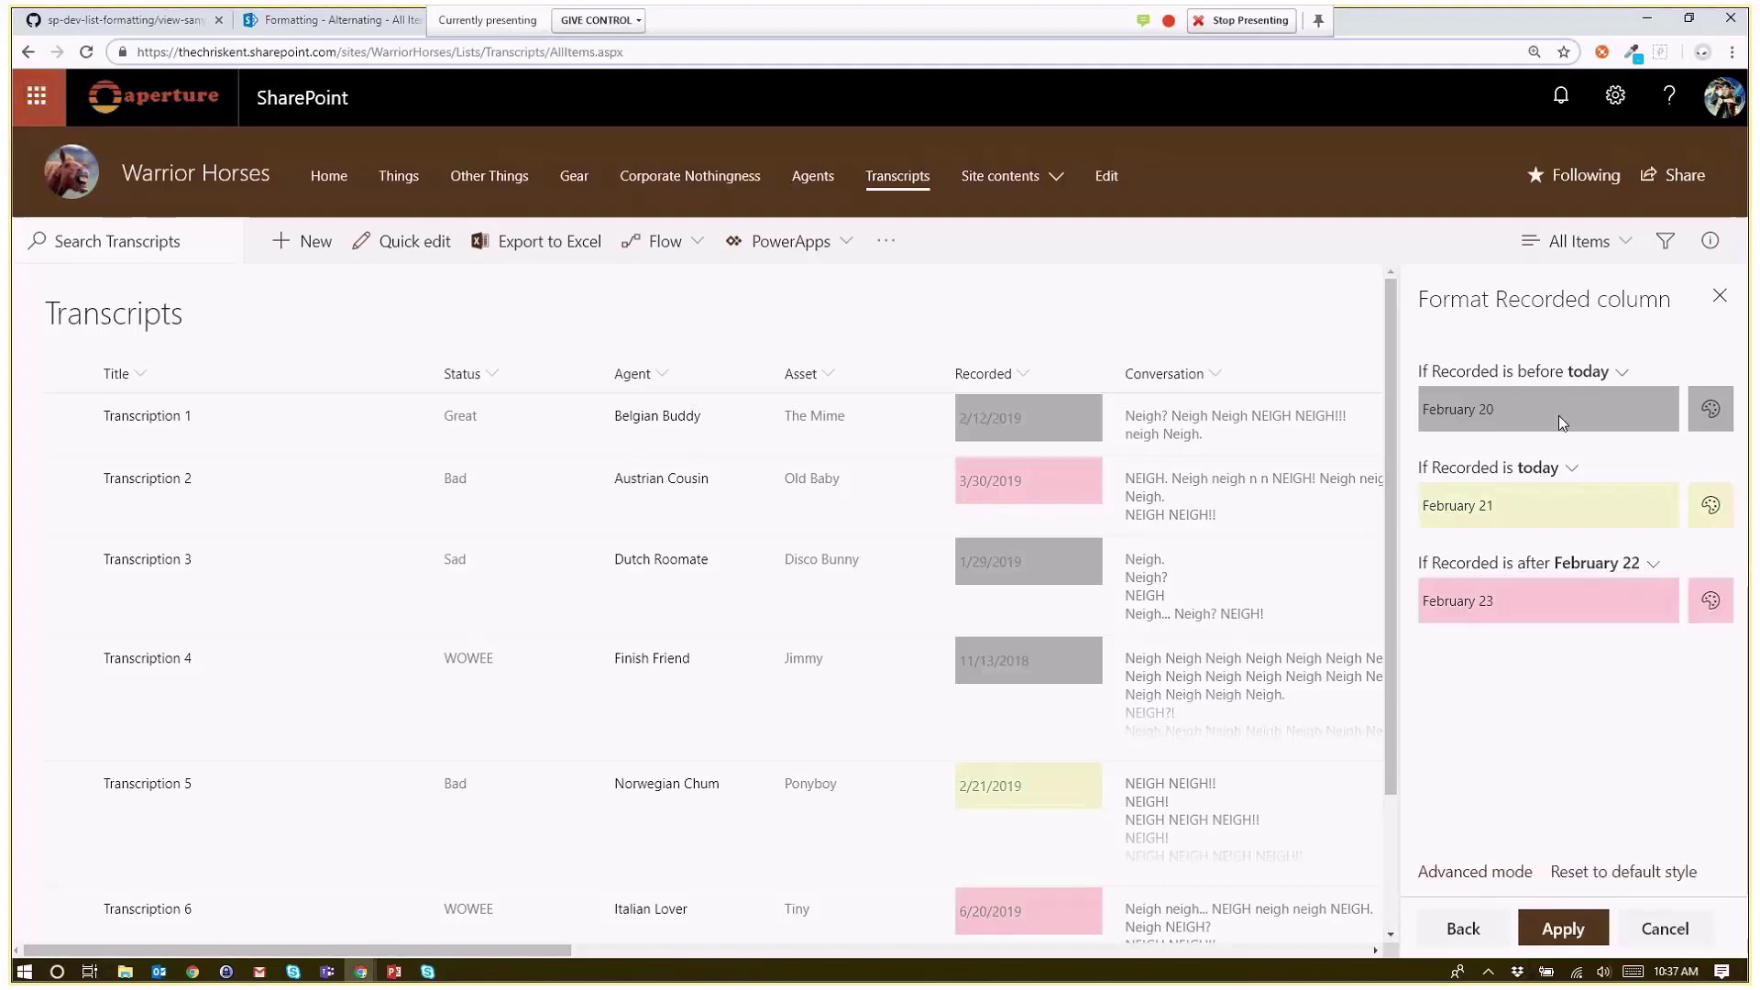
left_click(1626, 563)
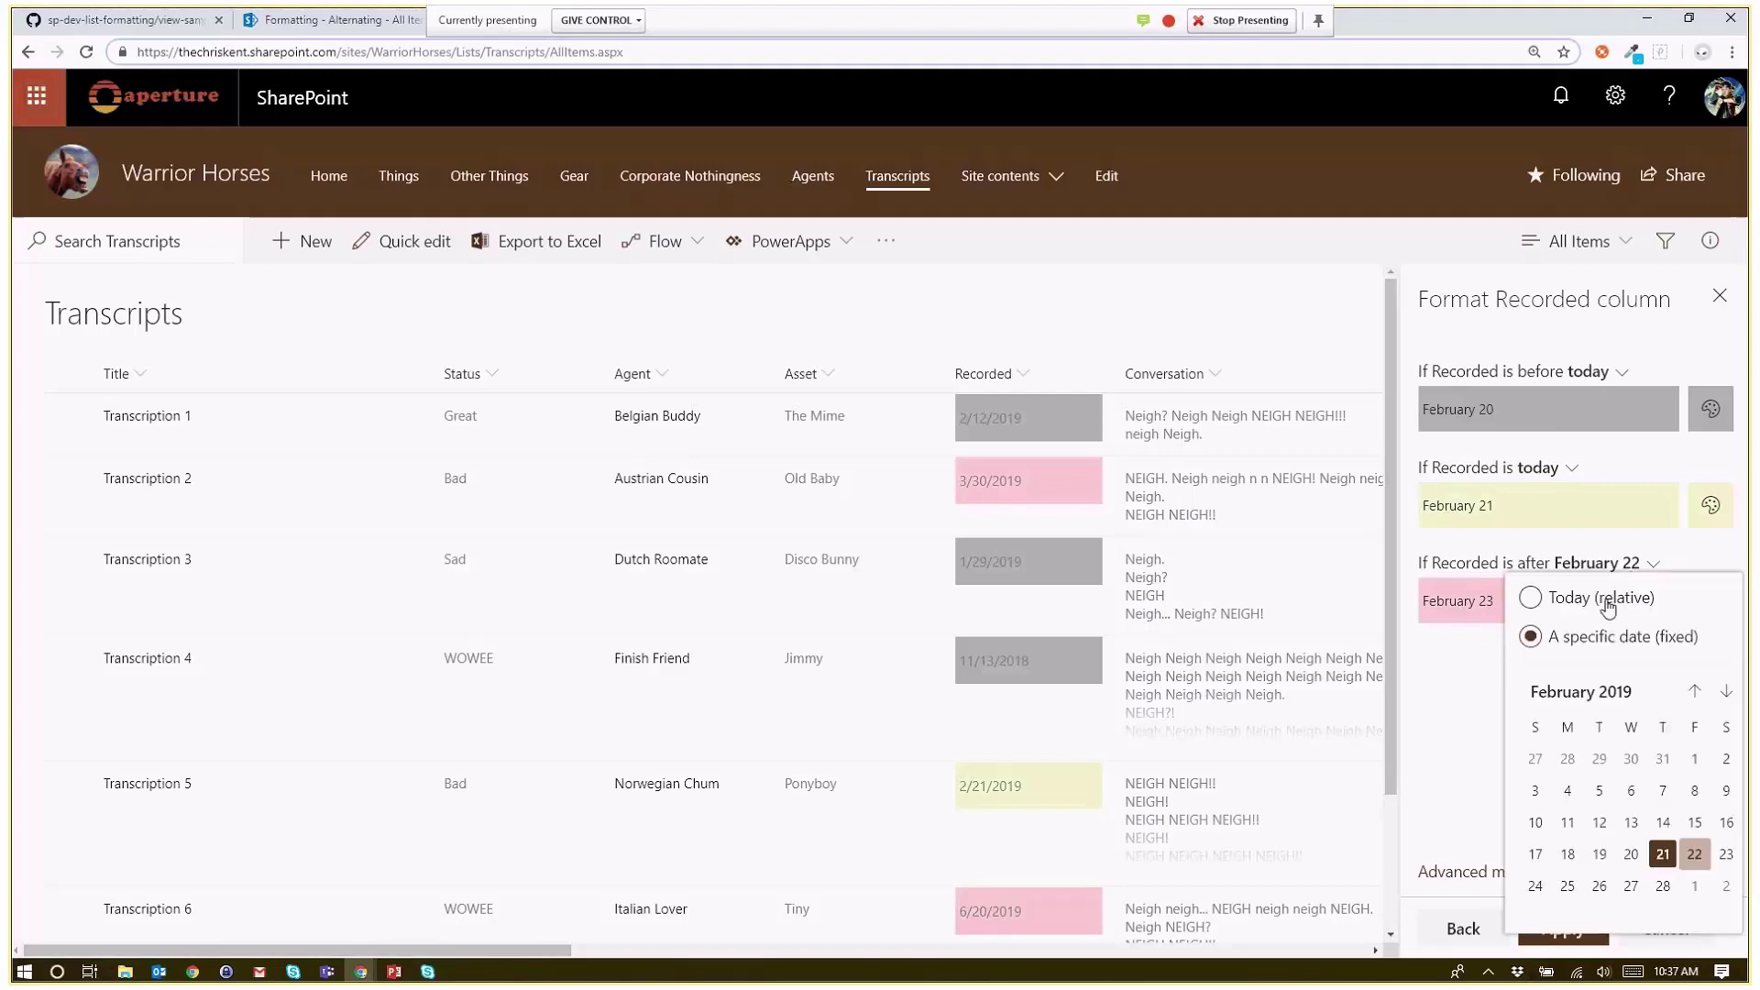
left_click(1607, 606)
- Show the Recorded formatting as JSON and scroll to the neutralBackground30 background class
left_click(1628, 744)
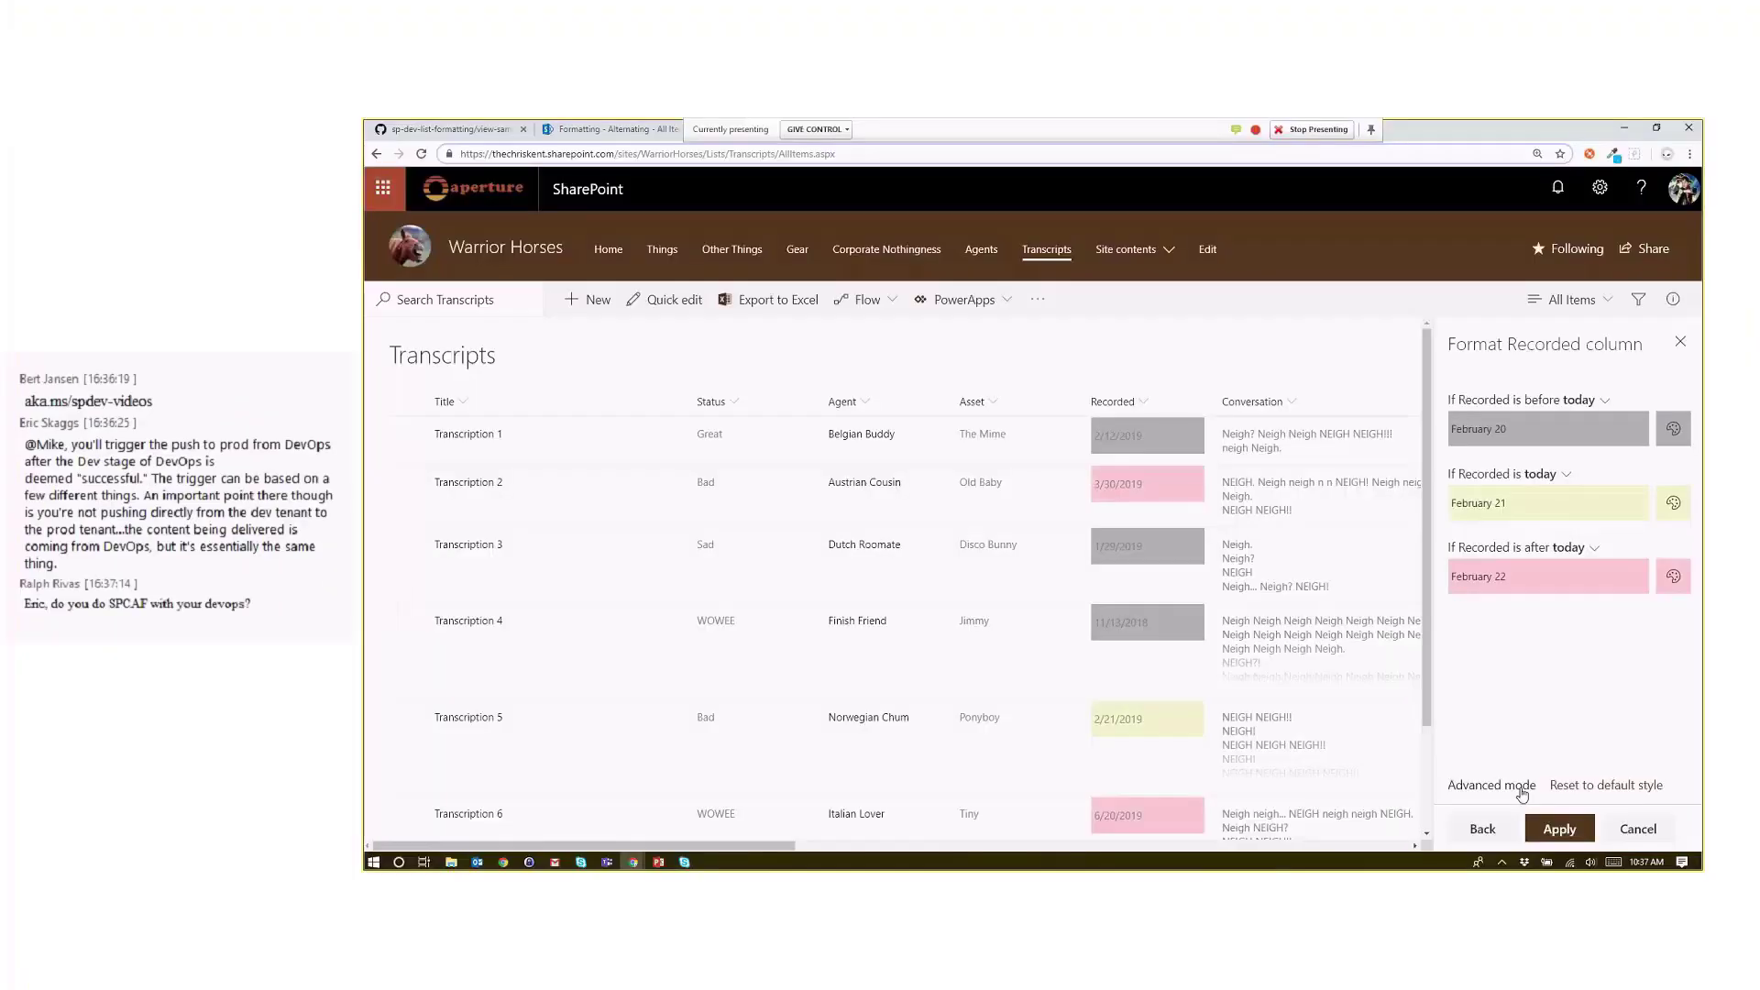
left_click(1520, 786)
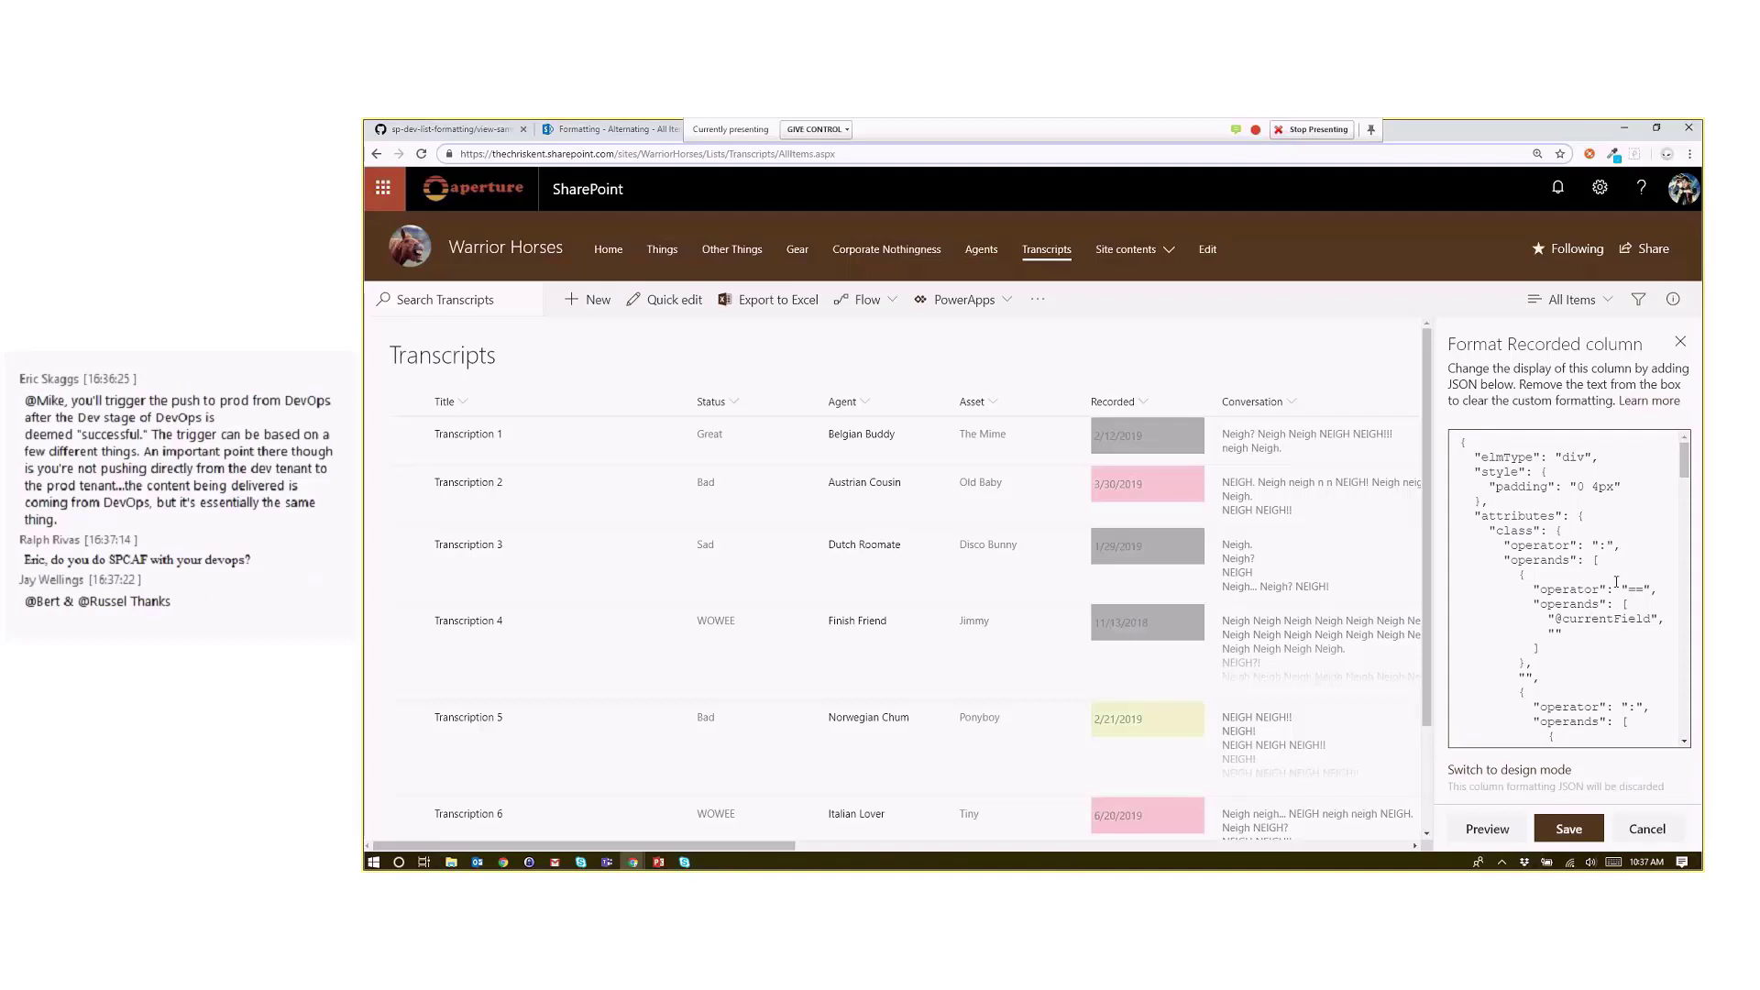
scroll(1616, 581, "down", 5)
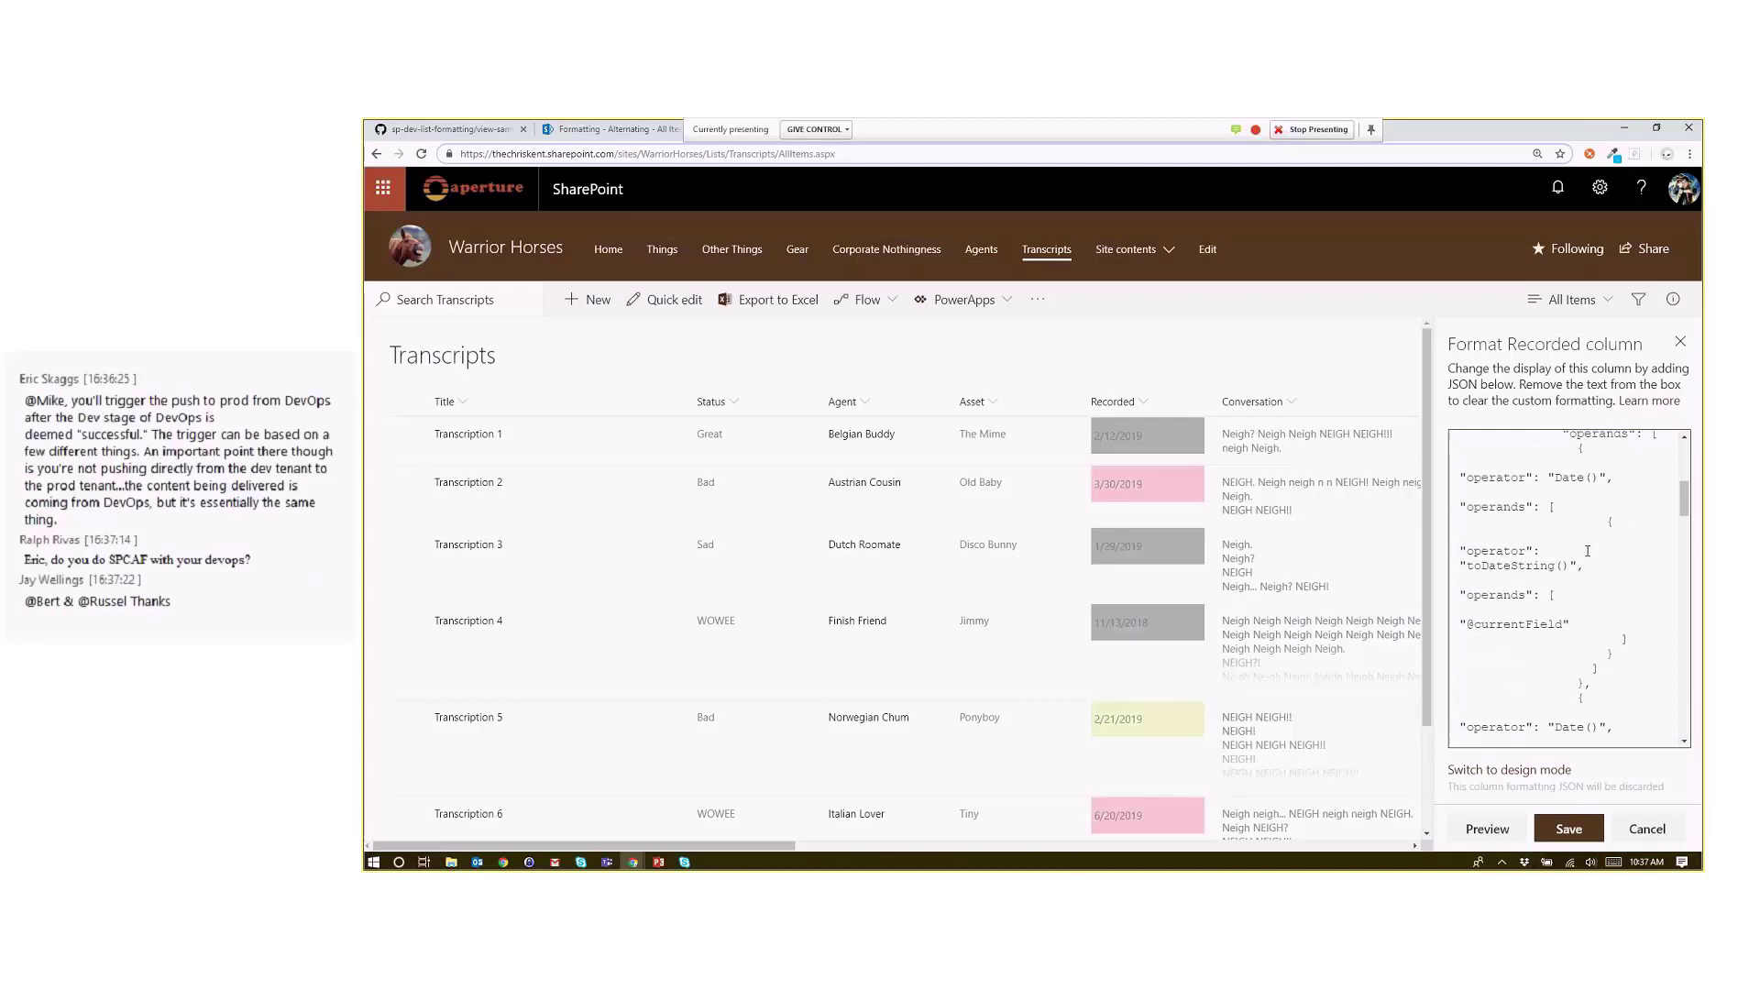
scroll(1588, 549, "down", 3)
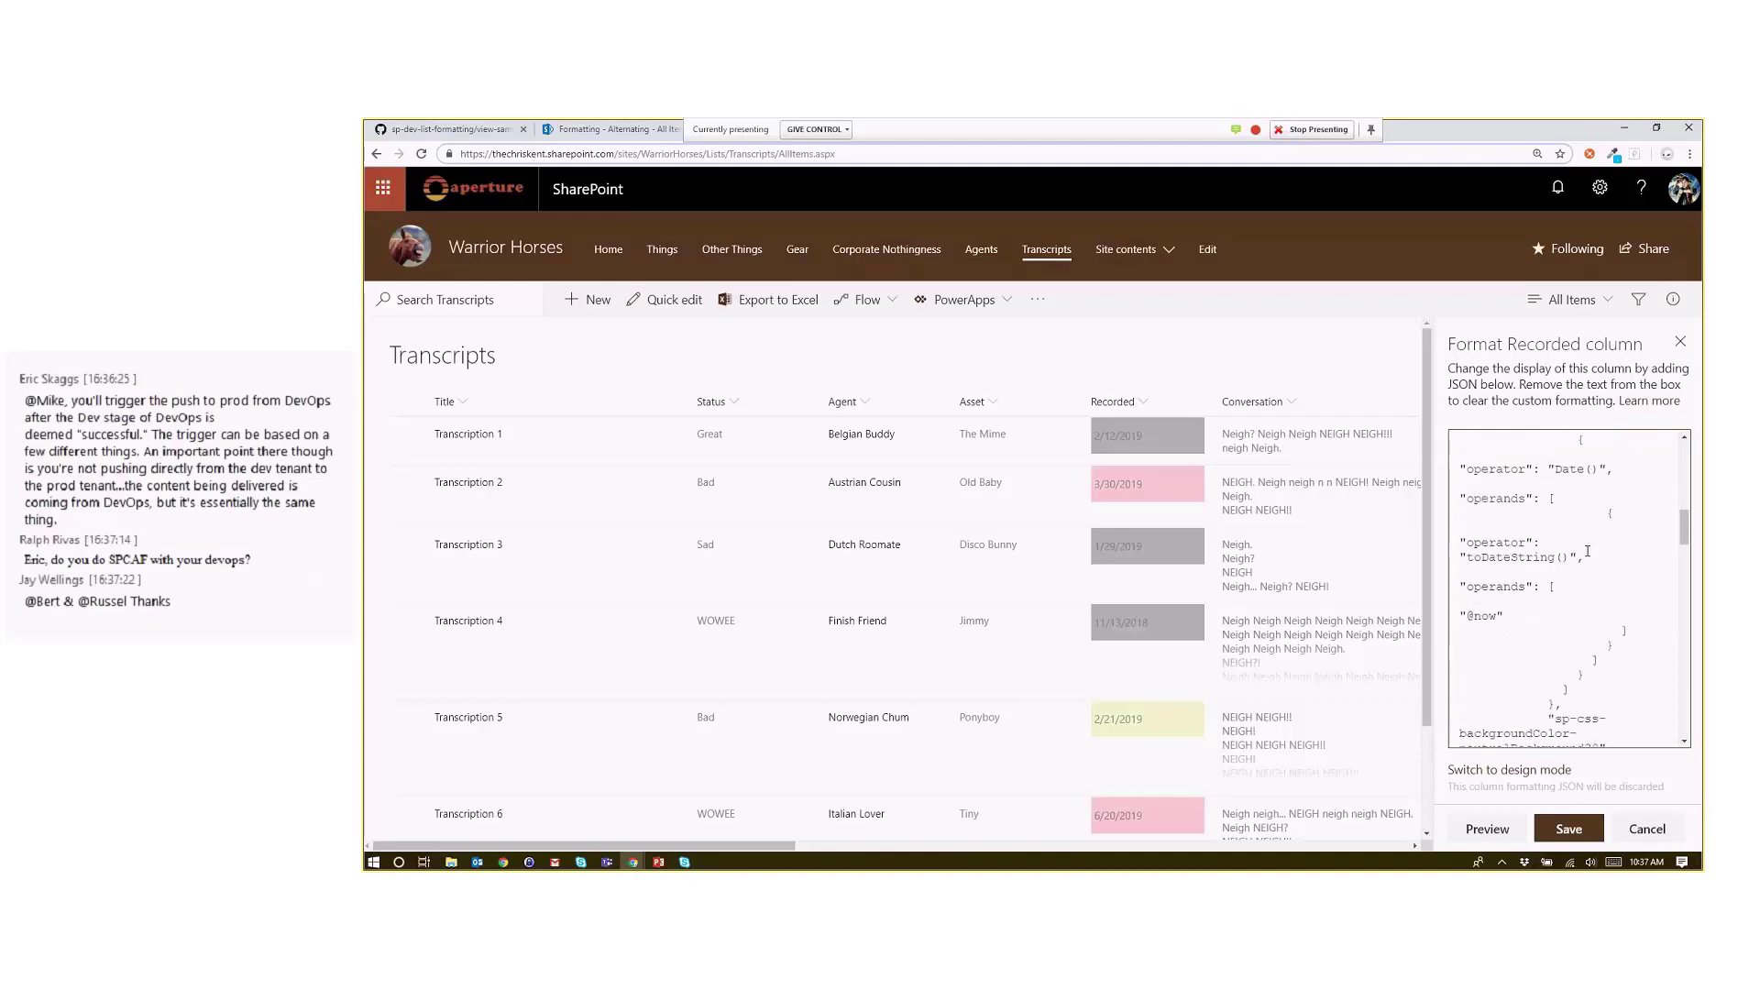
scroll(1587, 550, "down", 3)
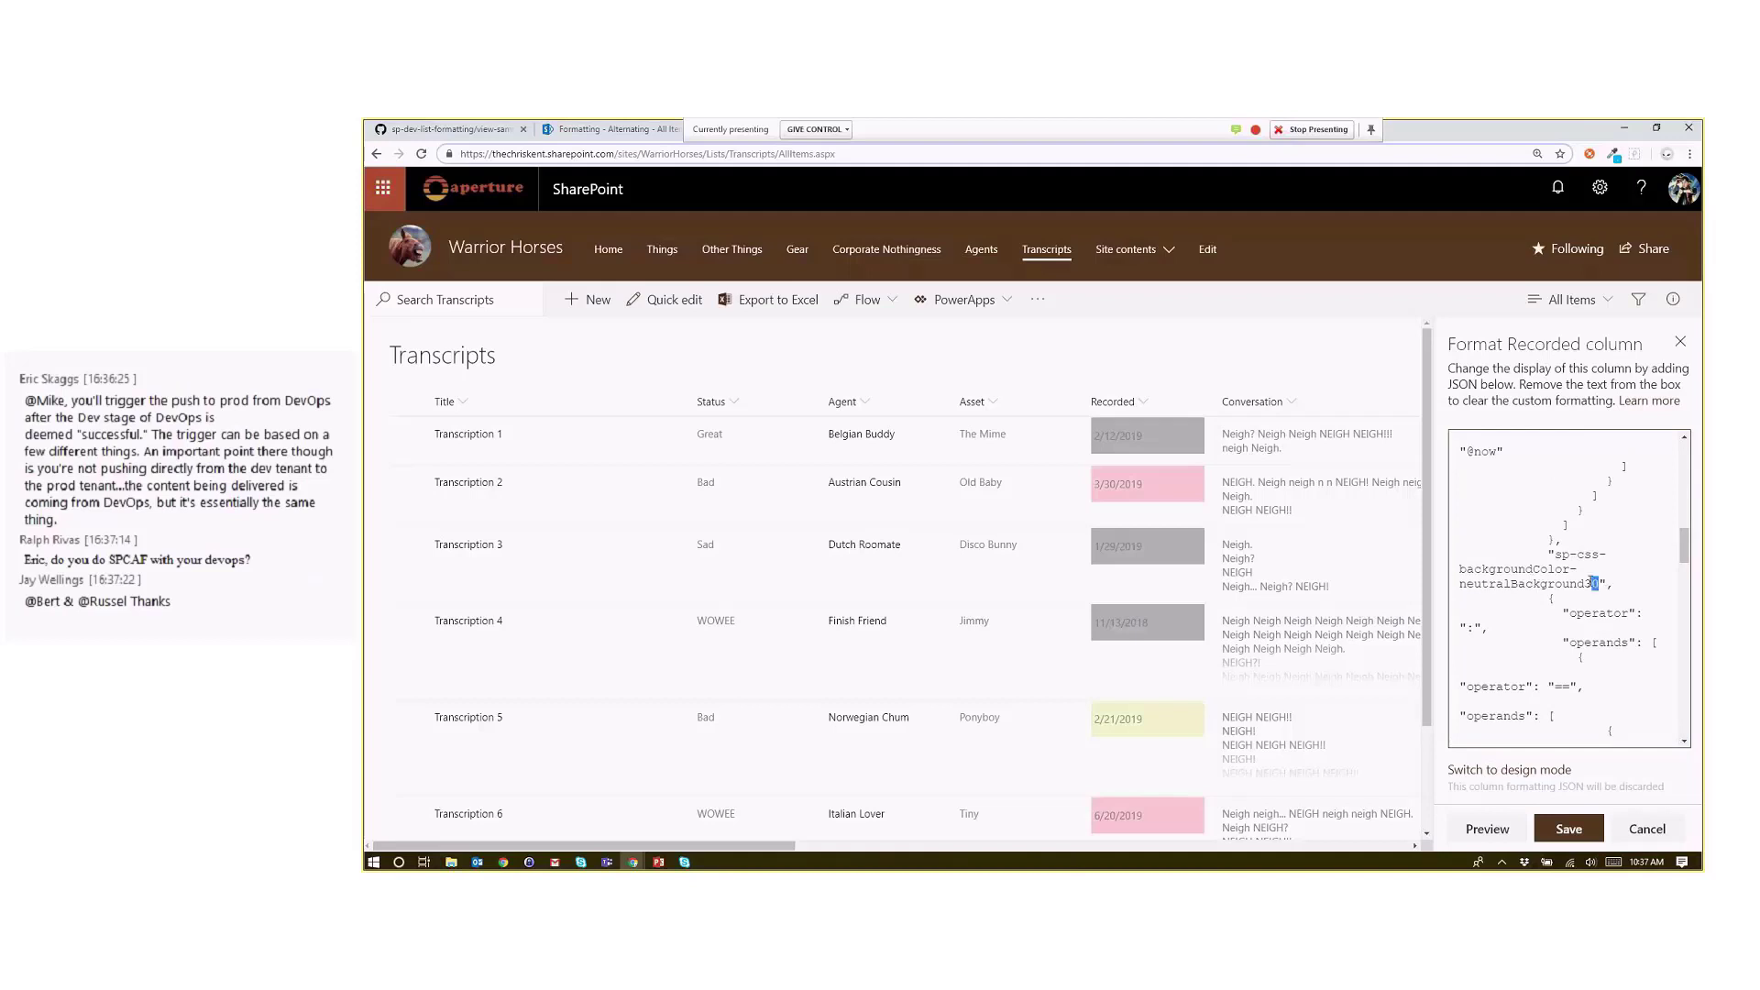
- Replace the class with sp-field-severity--severewarning, preview it, then trim it to the warning class
left_click_drag(1599, 584, 1578, 555)
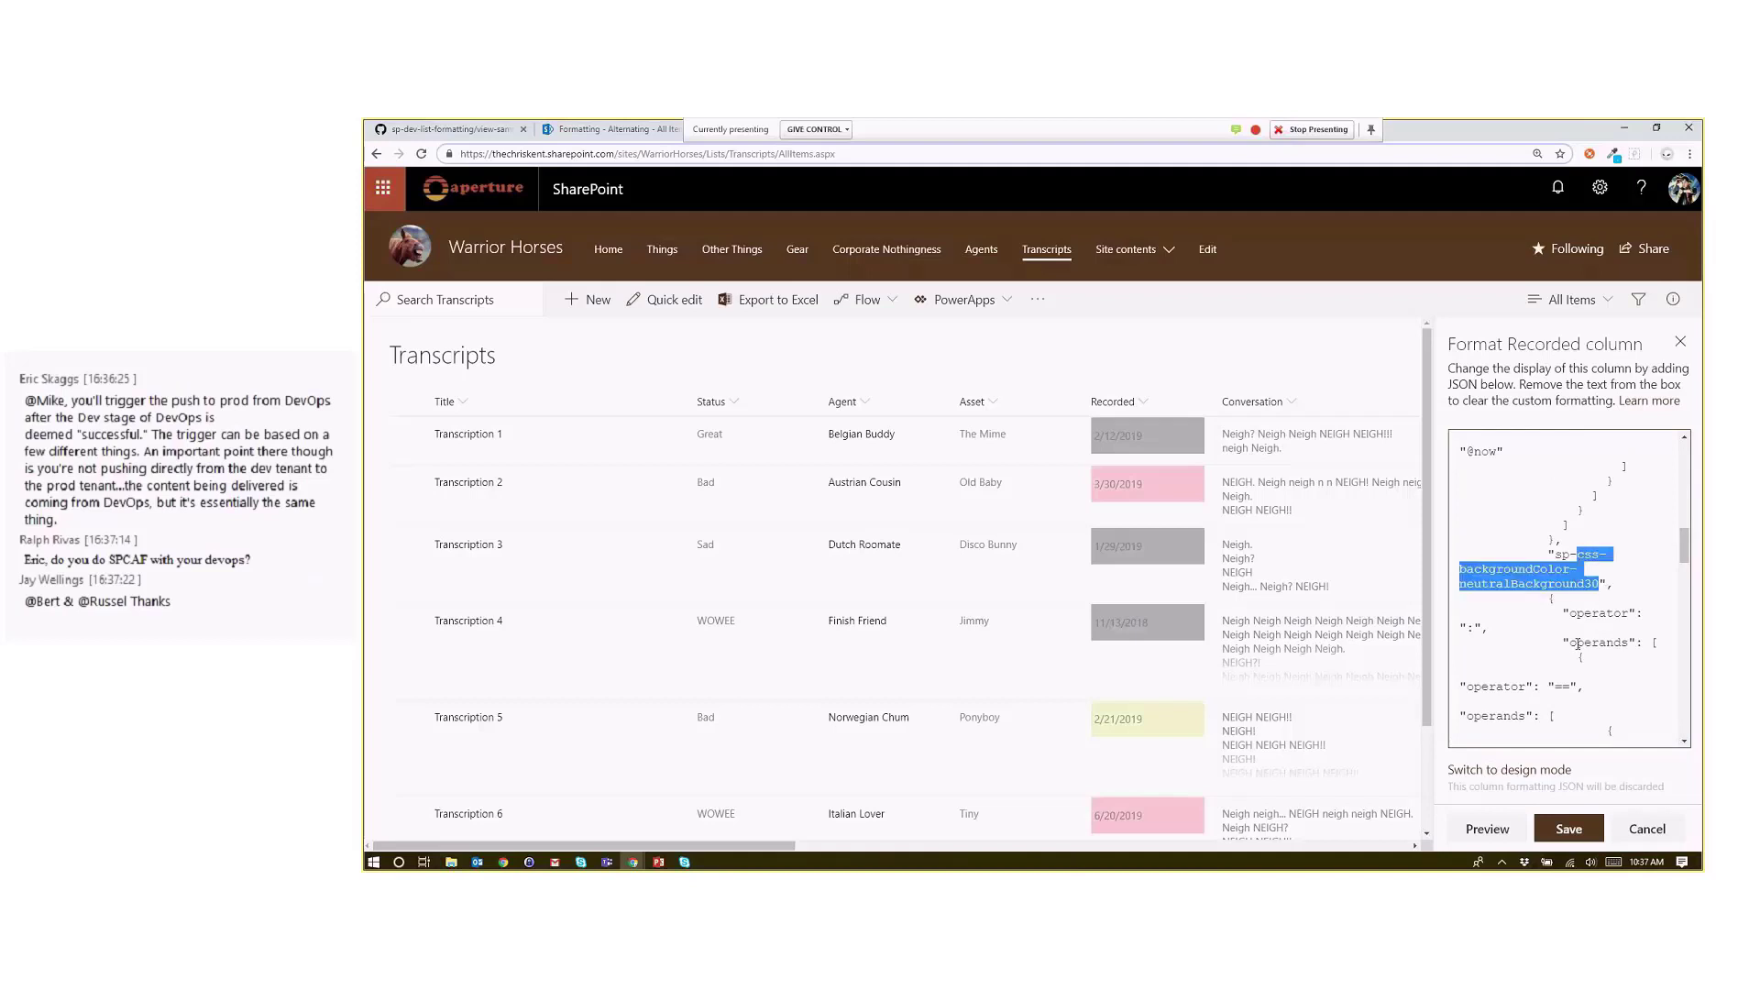
type("field-sev")
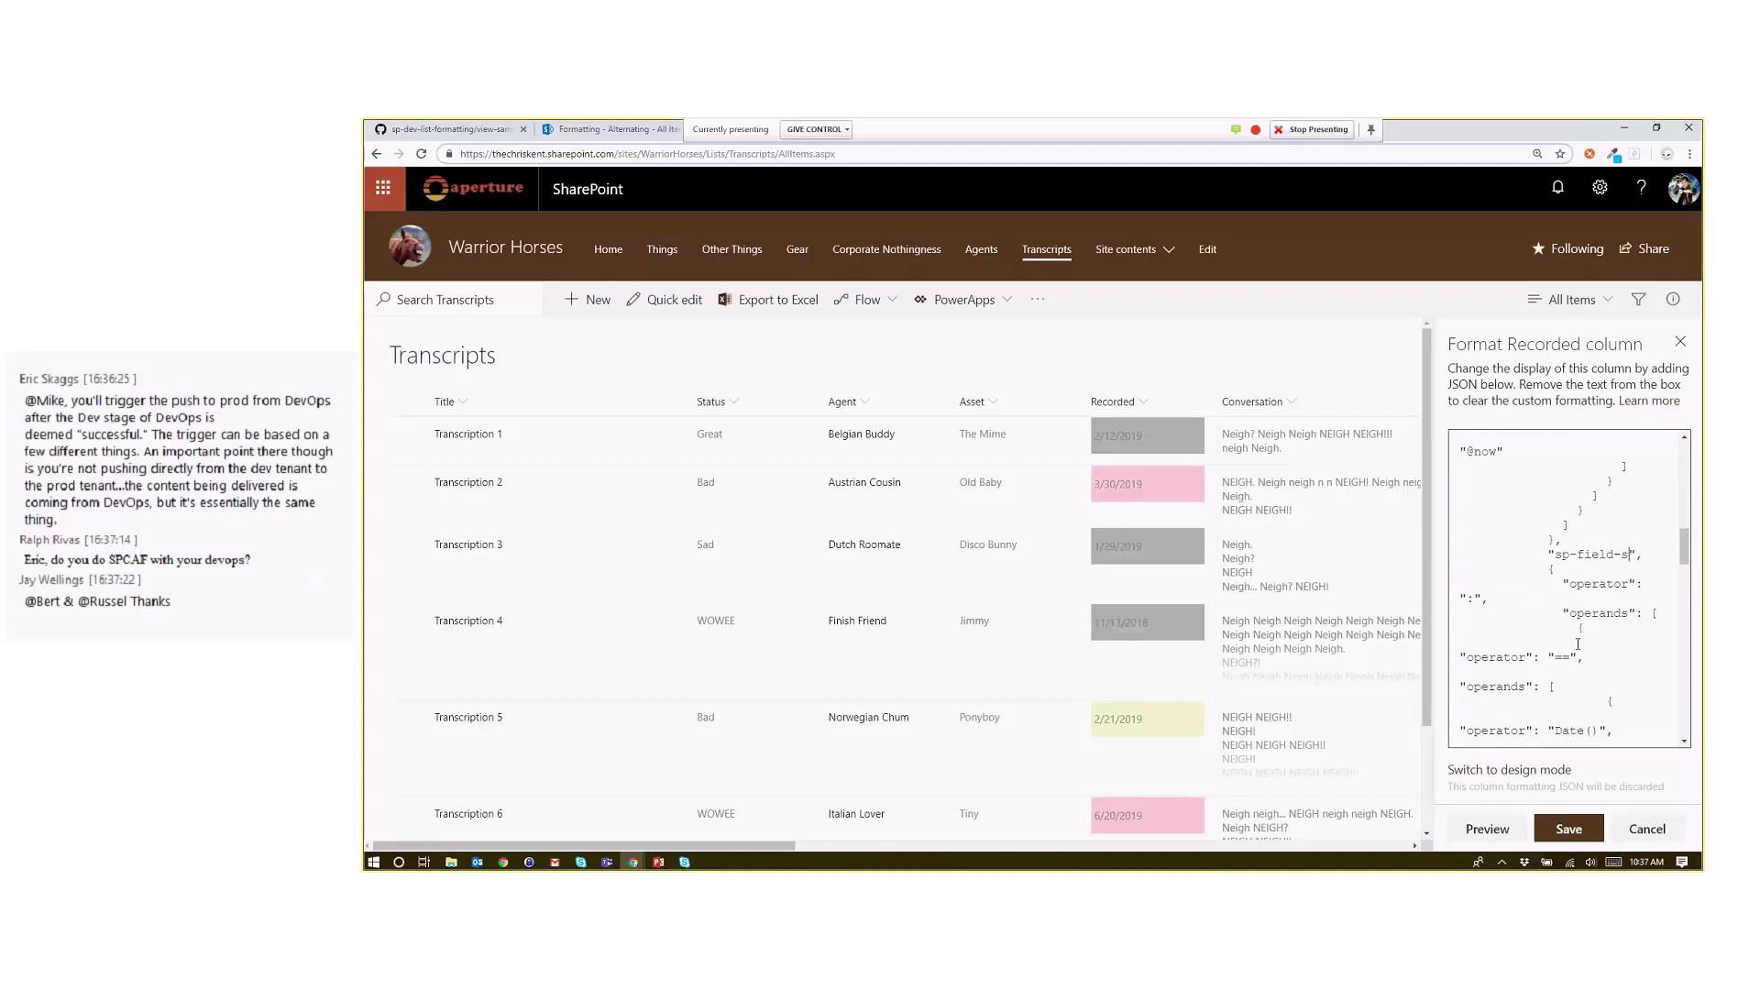
type("erity")
type("--severe")
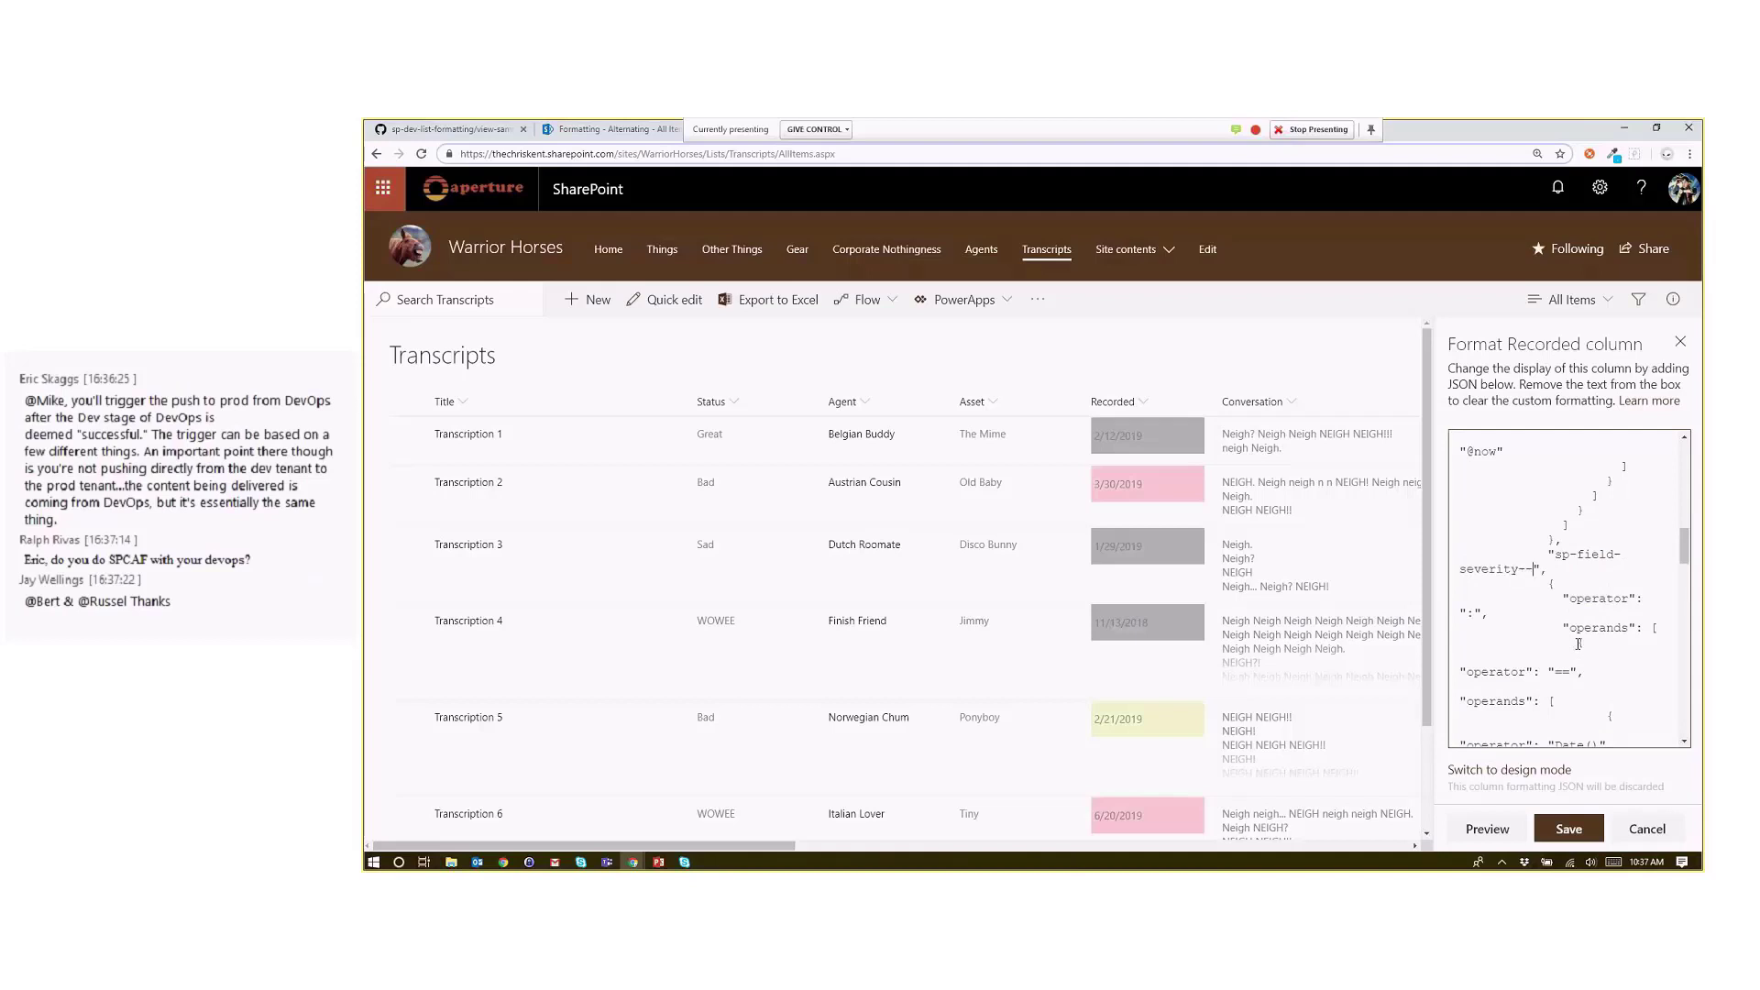
type("warning")
left_click(1487, 828)
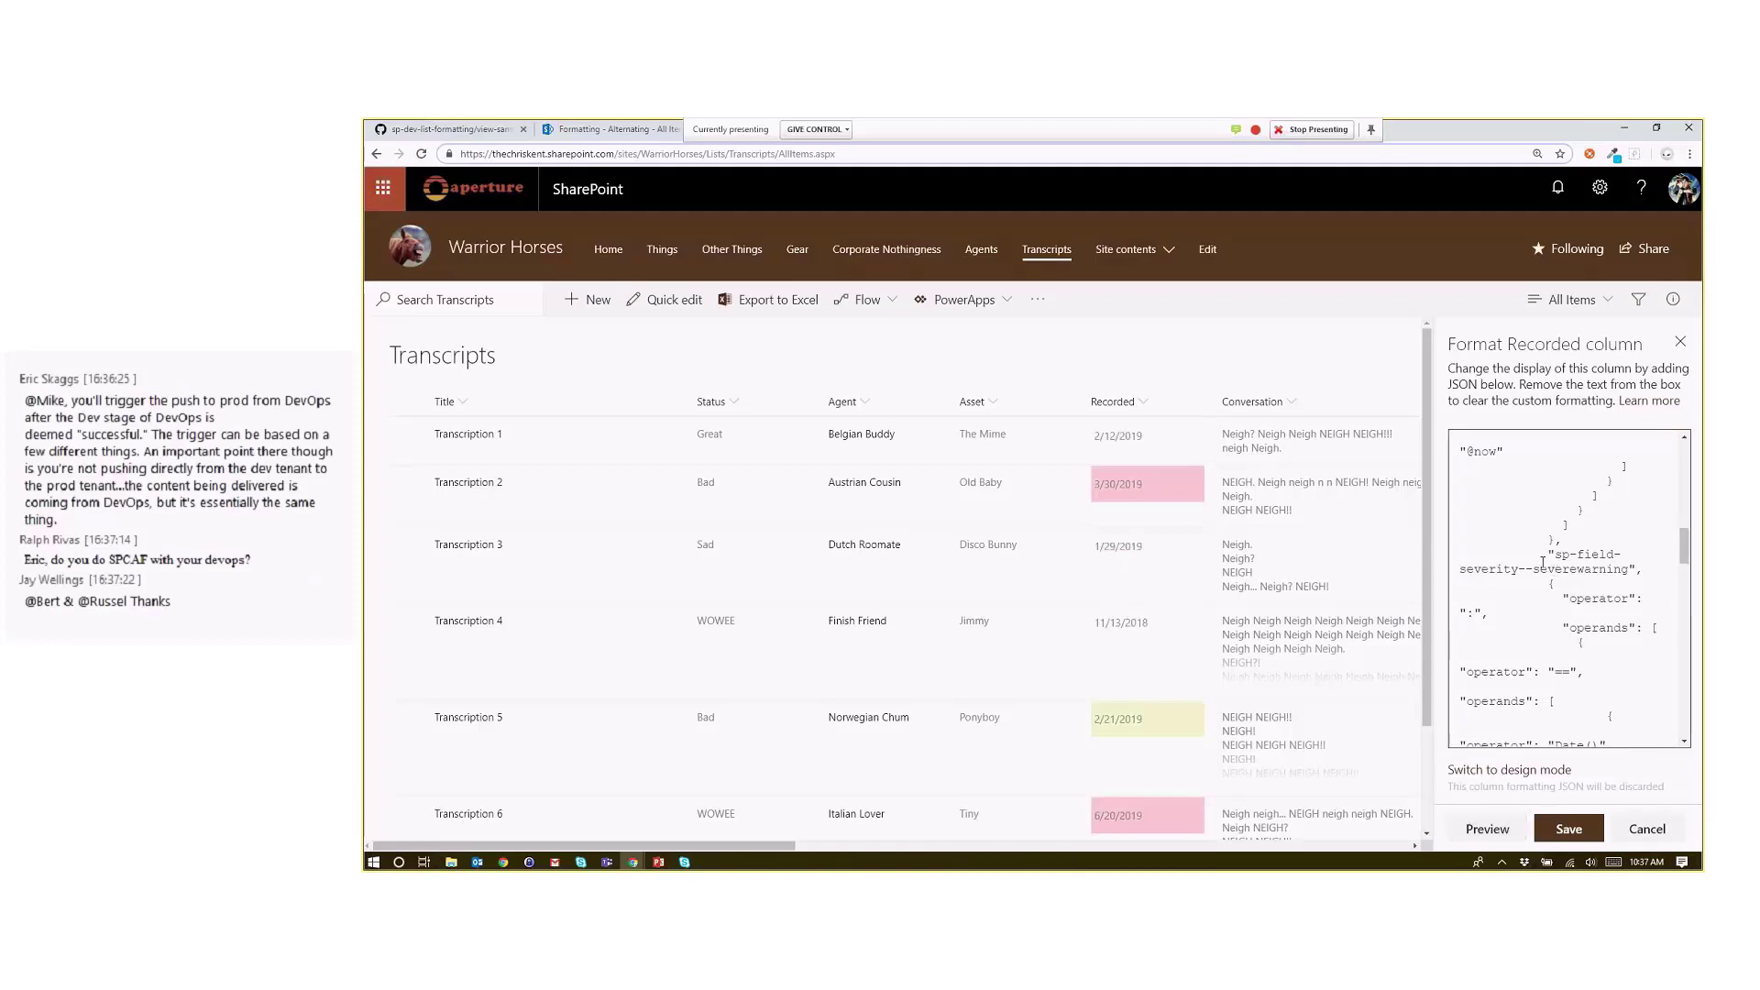
left_click_drag(1533, 569, 1578, 575)
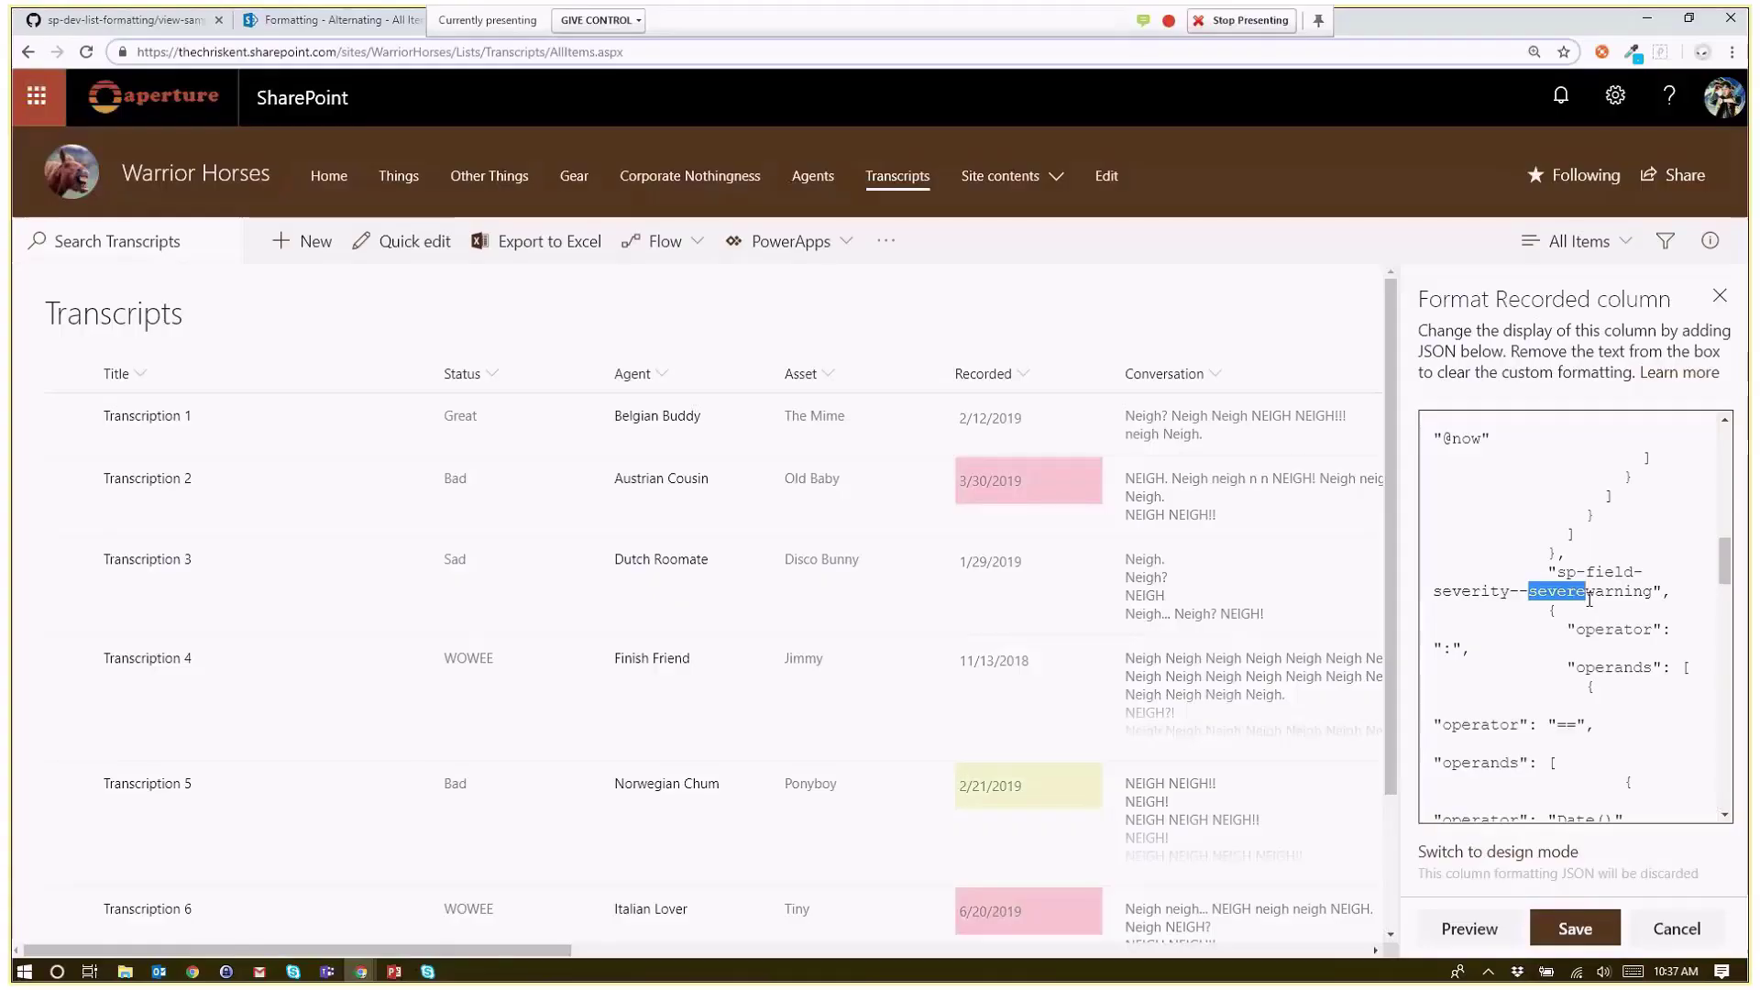
key("BackSpace")
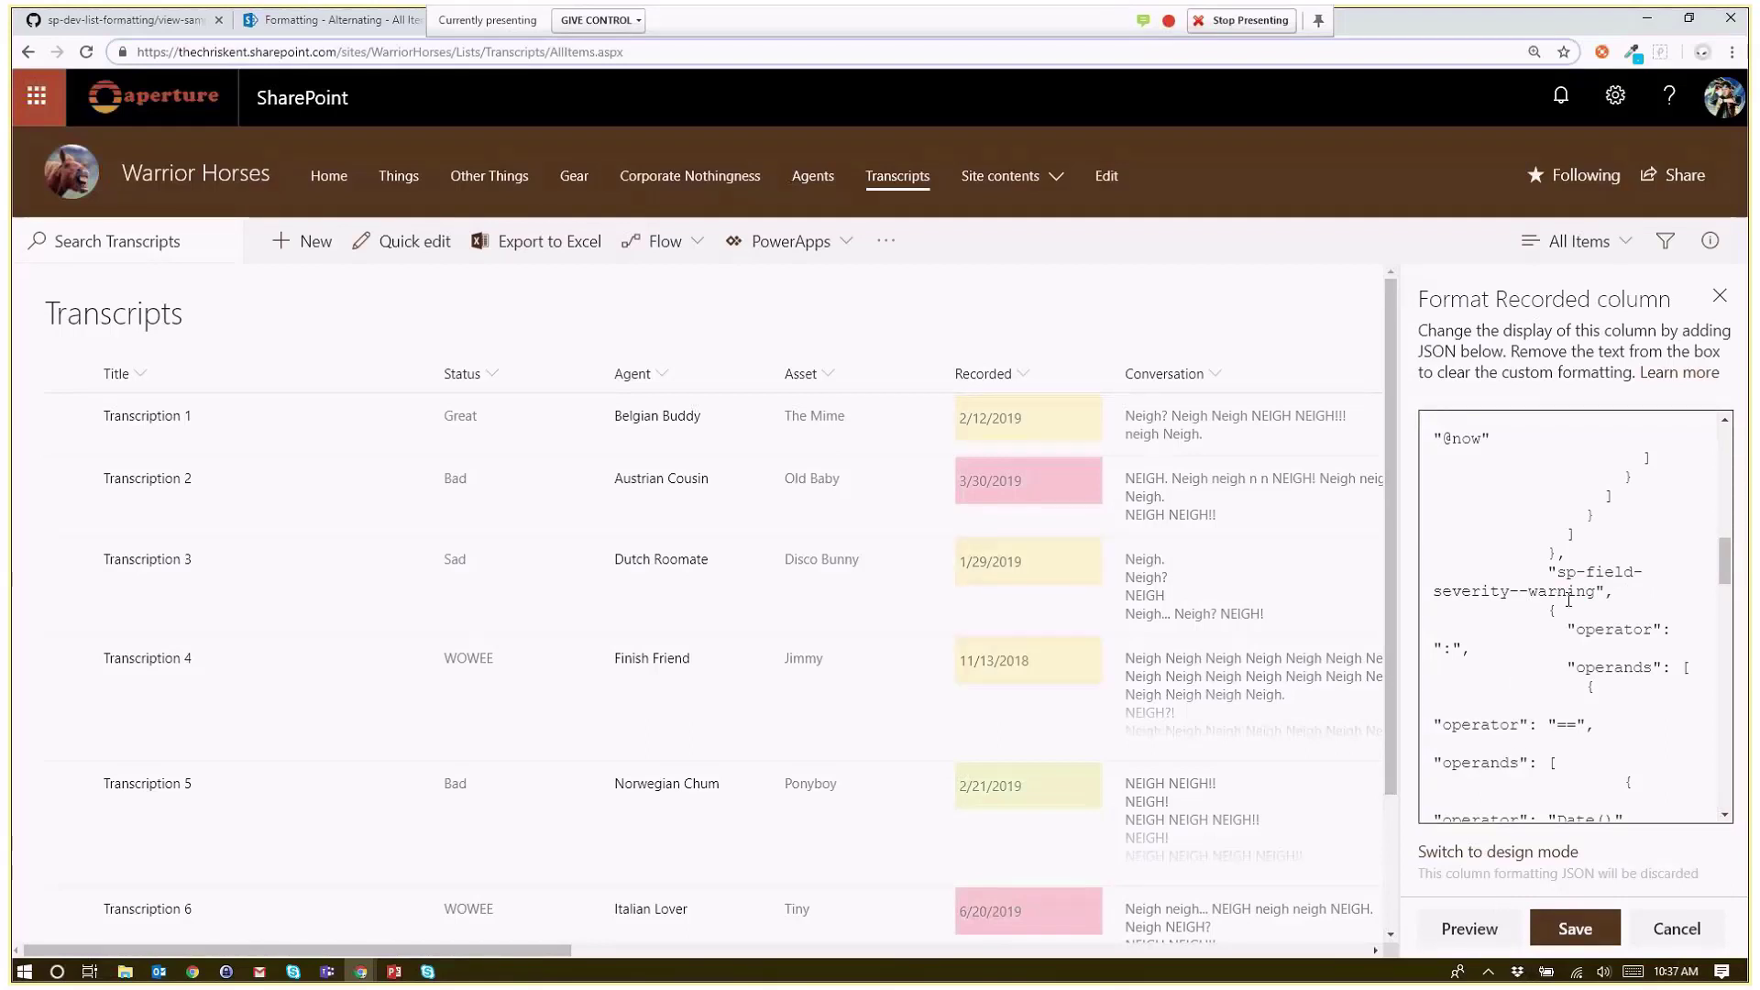
- Change the class to ms-bgColor-redDark and preview, then to ms-bgColor-themePrimary and preview
left_click_drag(1595, 591, 1556, 572)
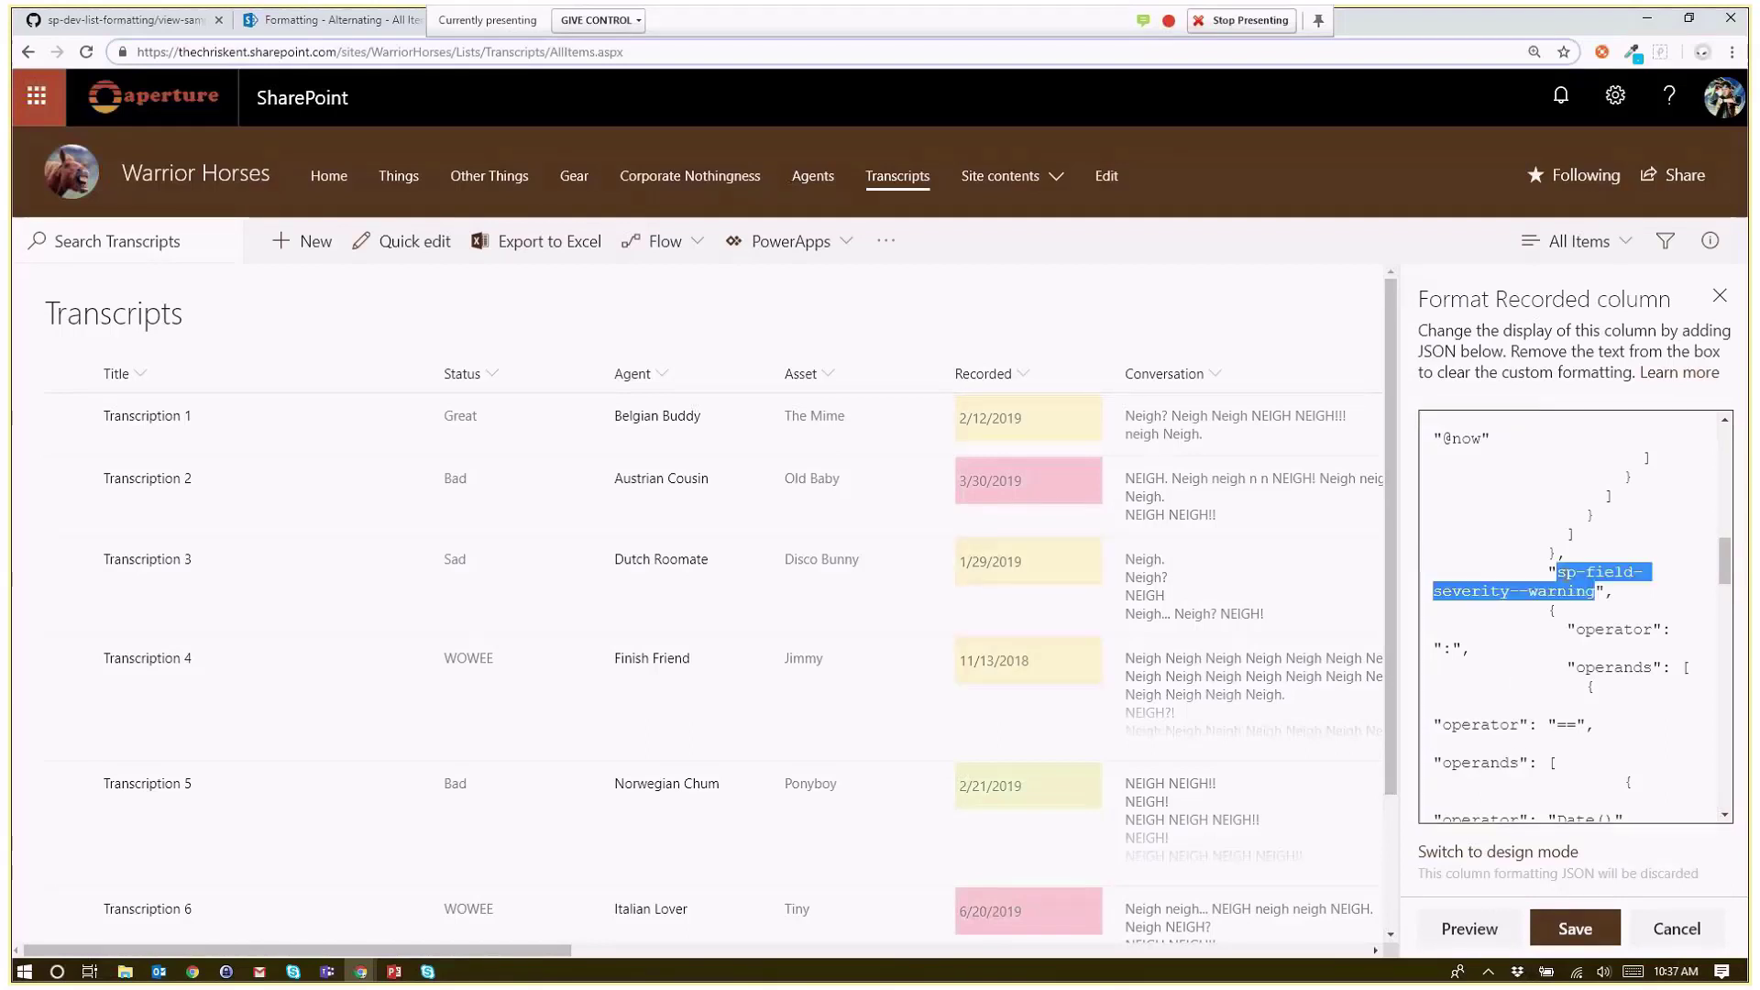
double_click(1564, 572)
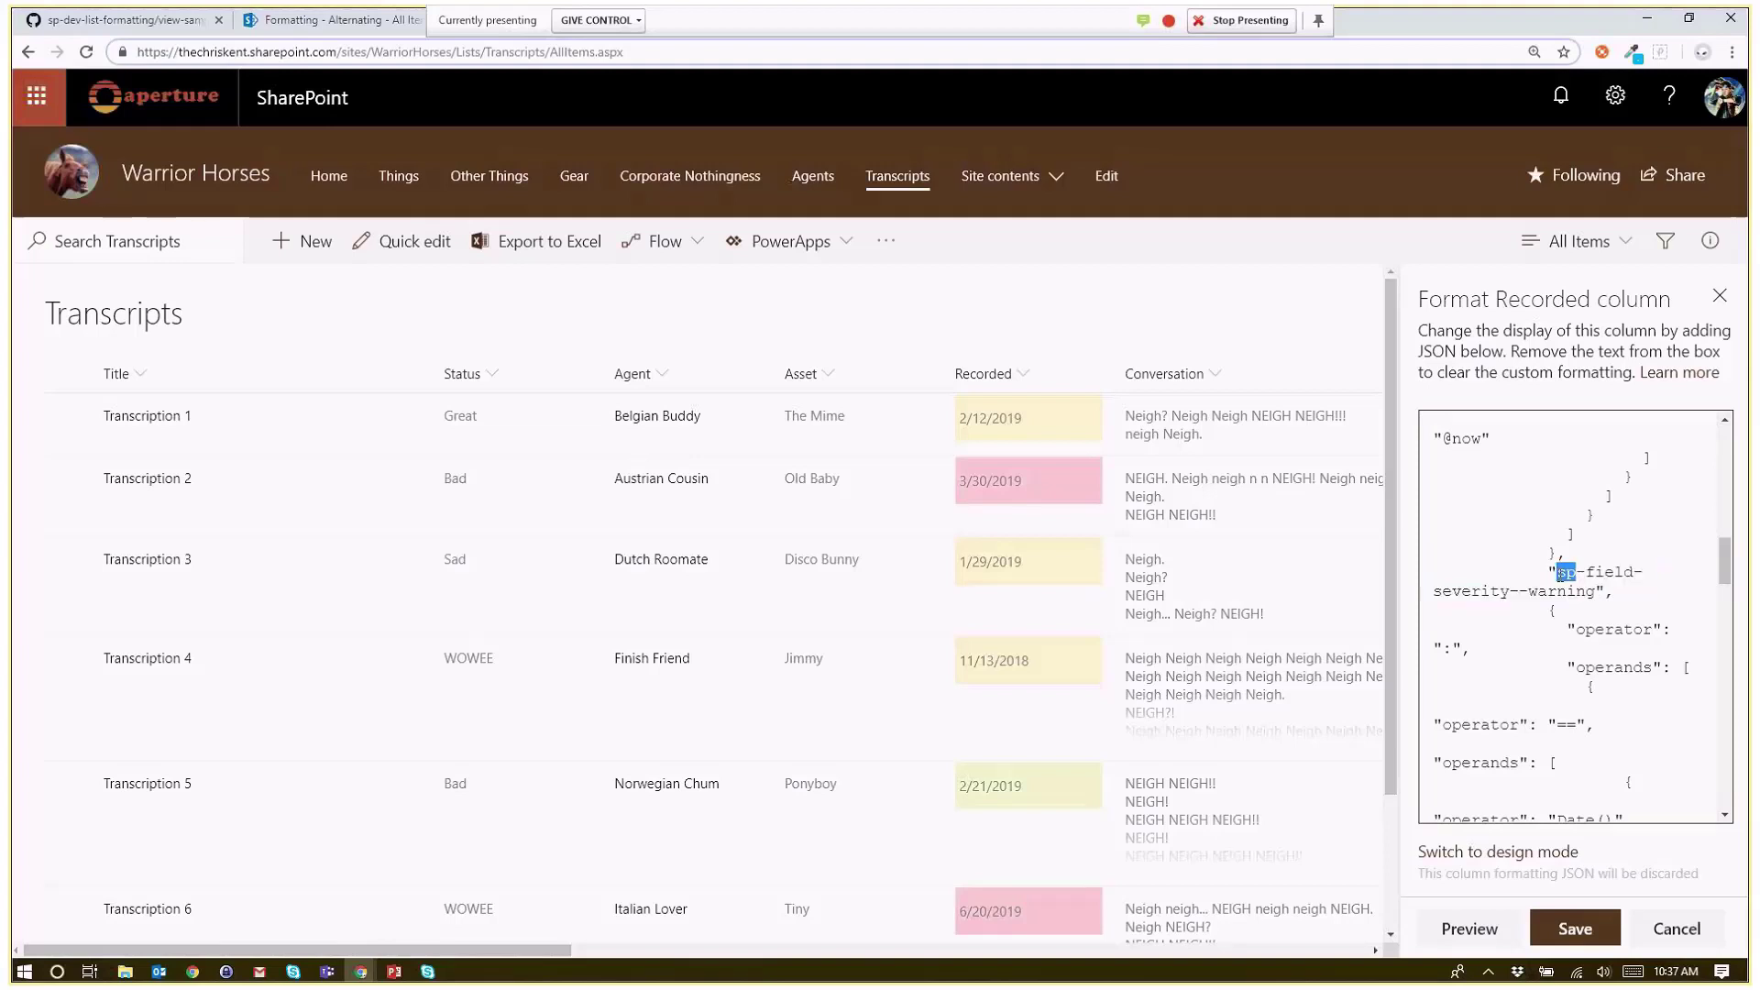
left_click_drag(1596, 591, 1556, 572)
type("ms")
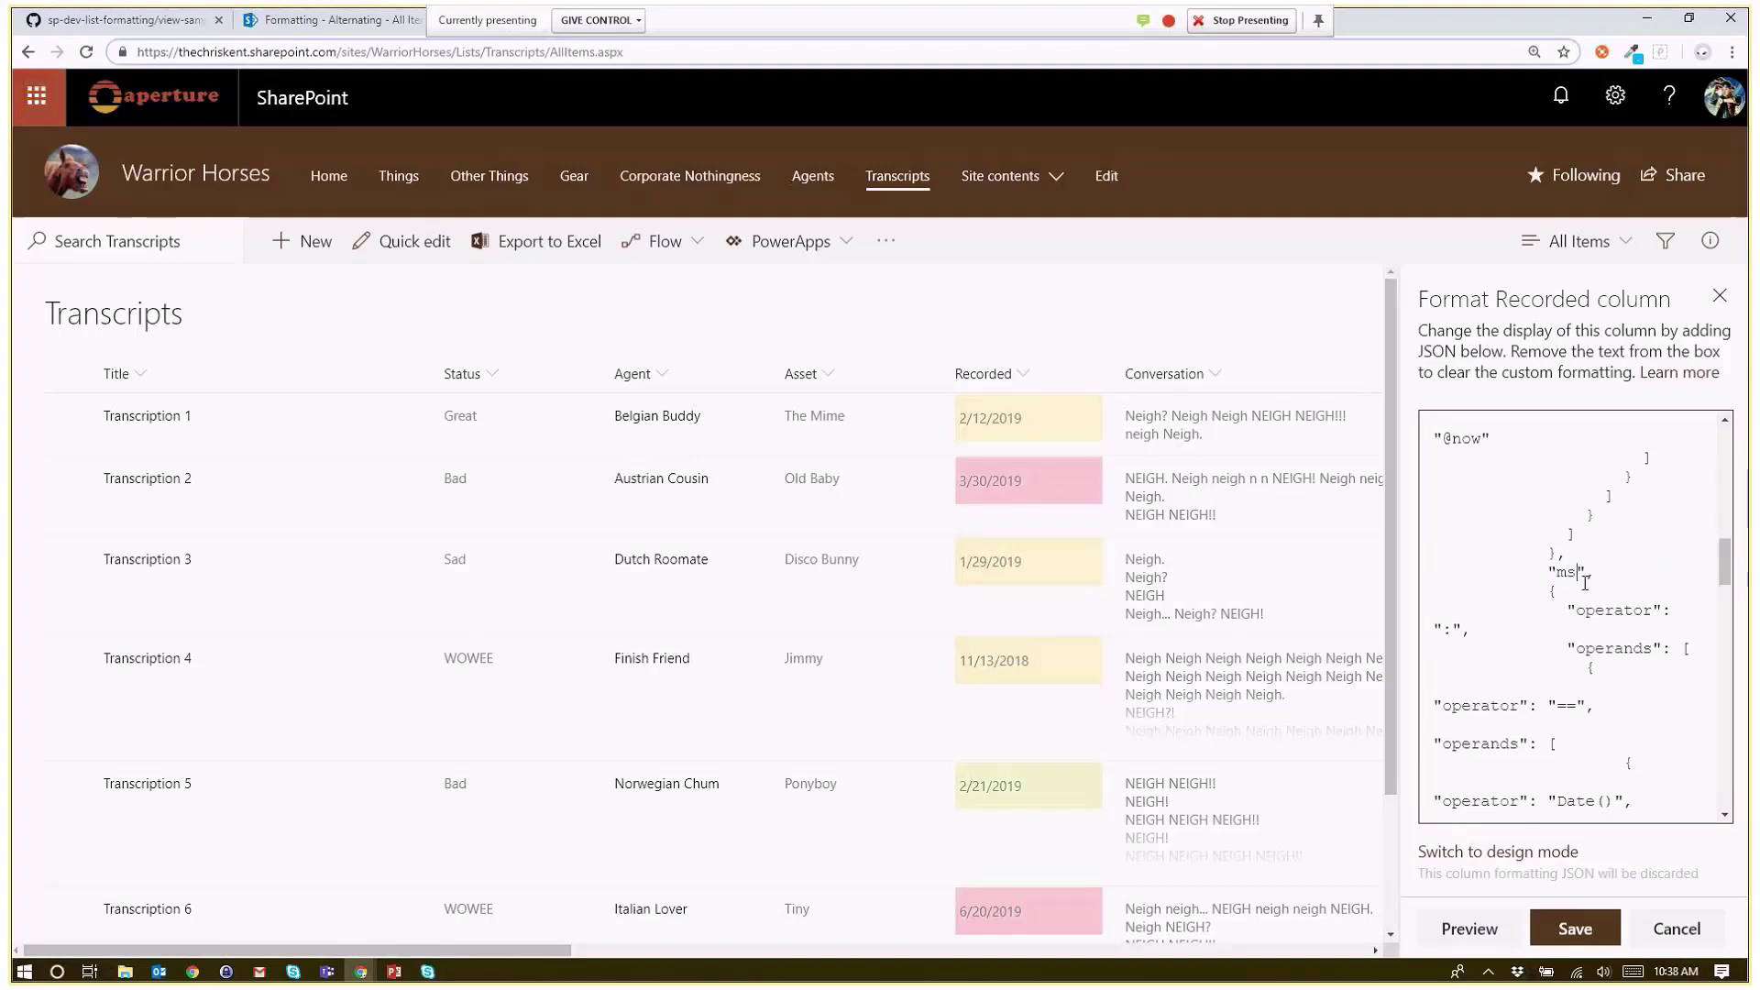
type("-bgColo")
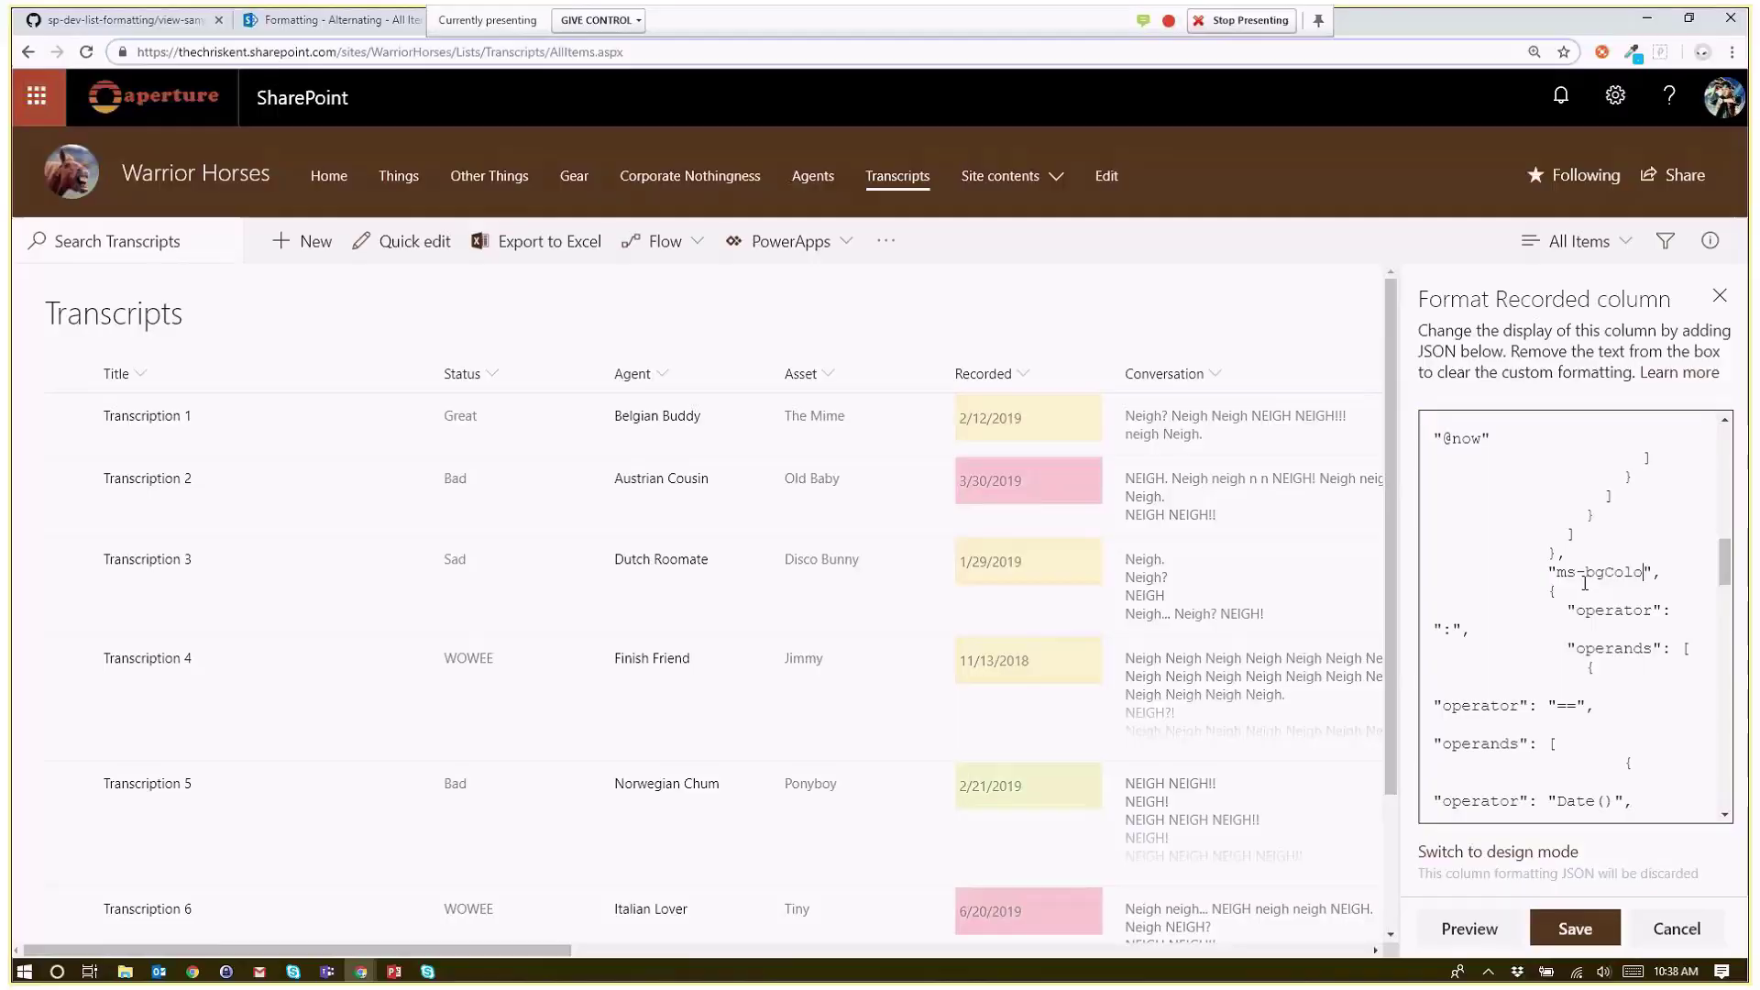
type("r-redDark")
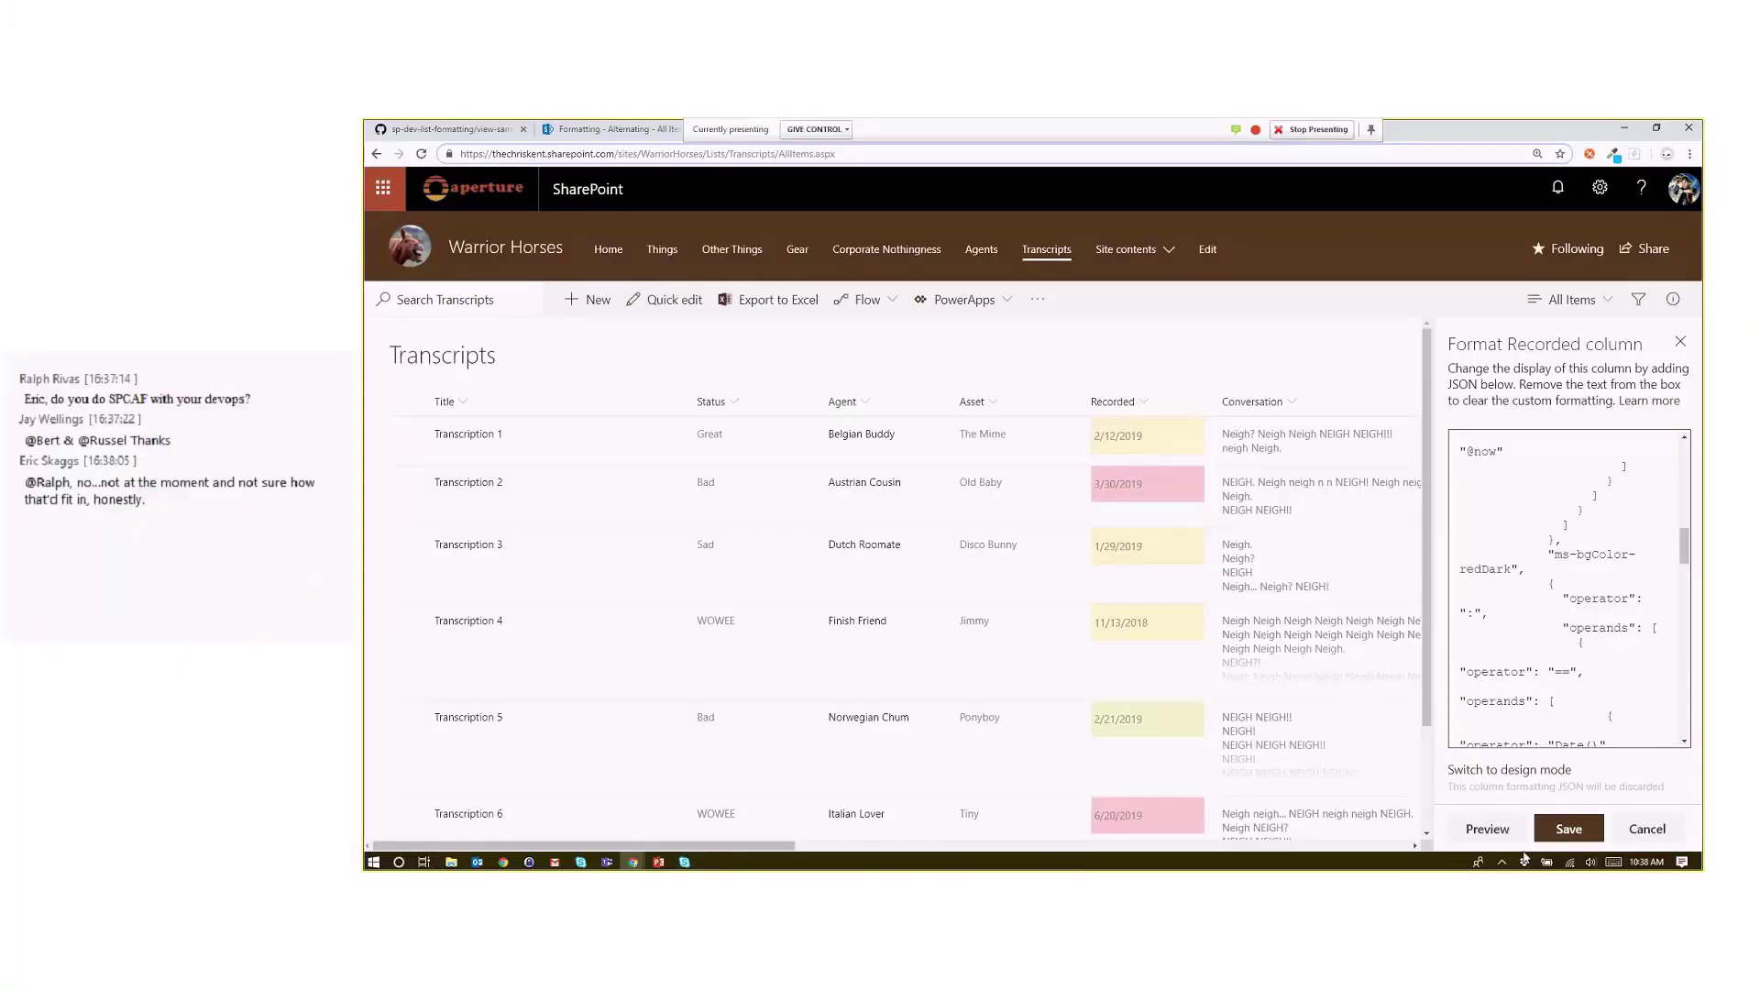
left_click(1484, 829)
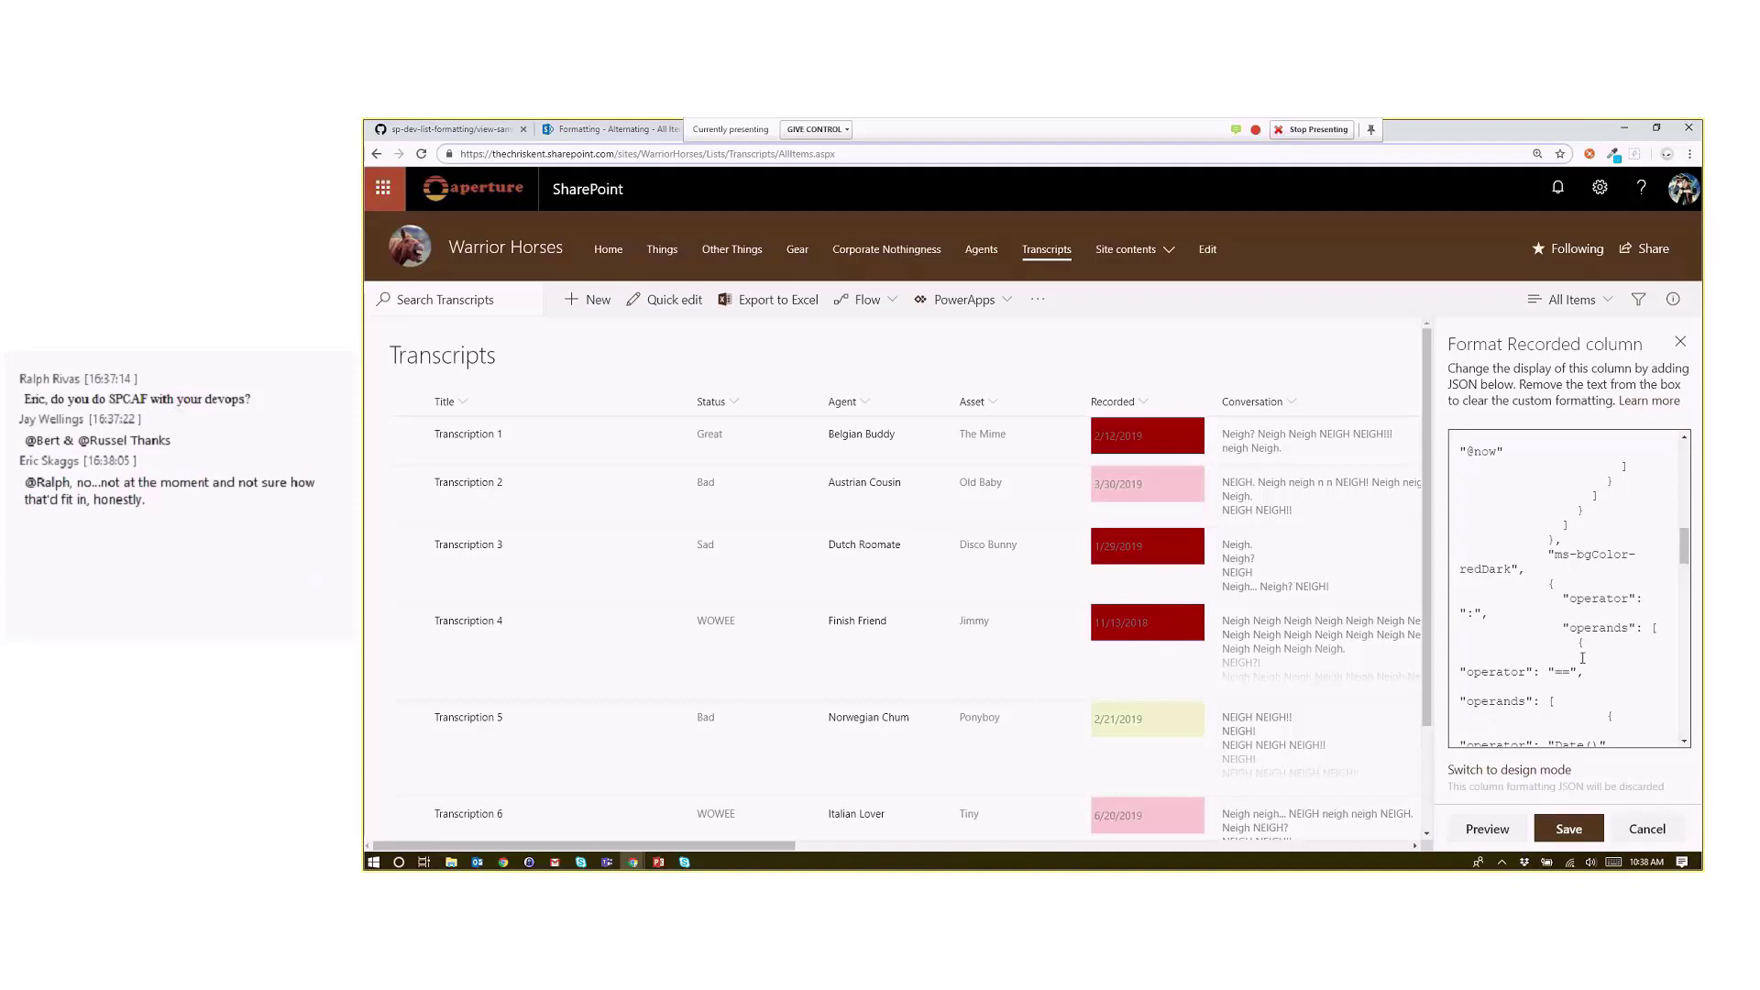
left_click_drag(1512, 570, 1463, 572)
type("themePrimary")
left_click(1488, 829)
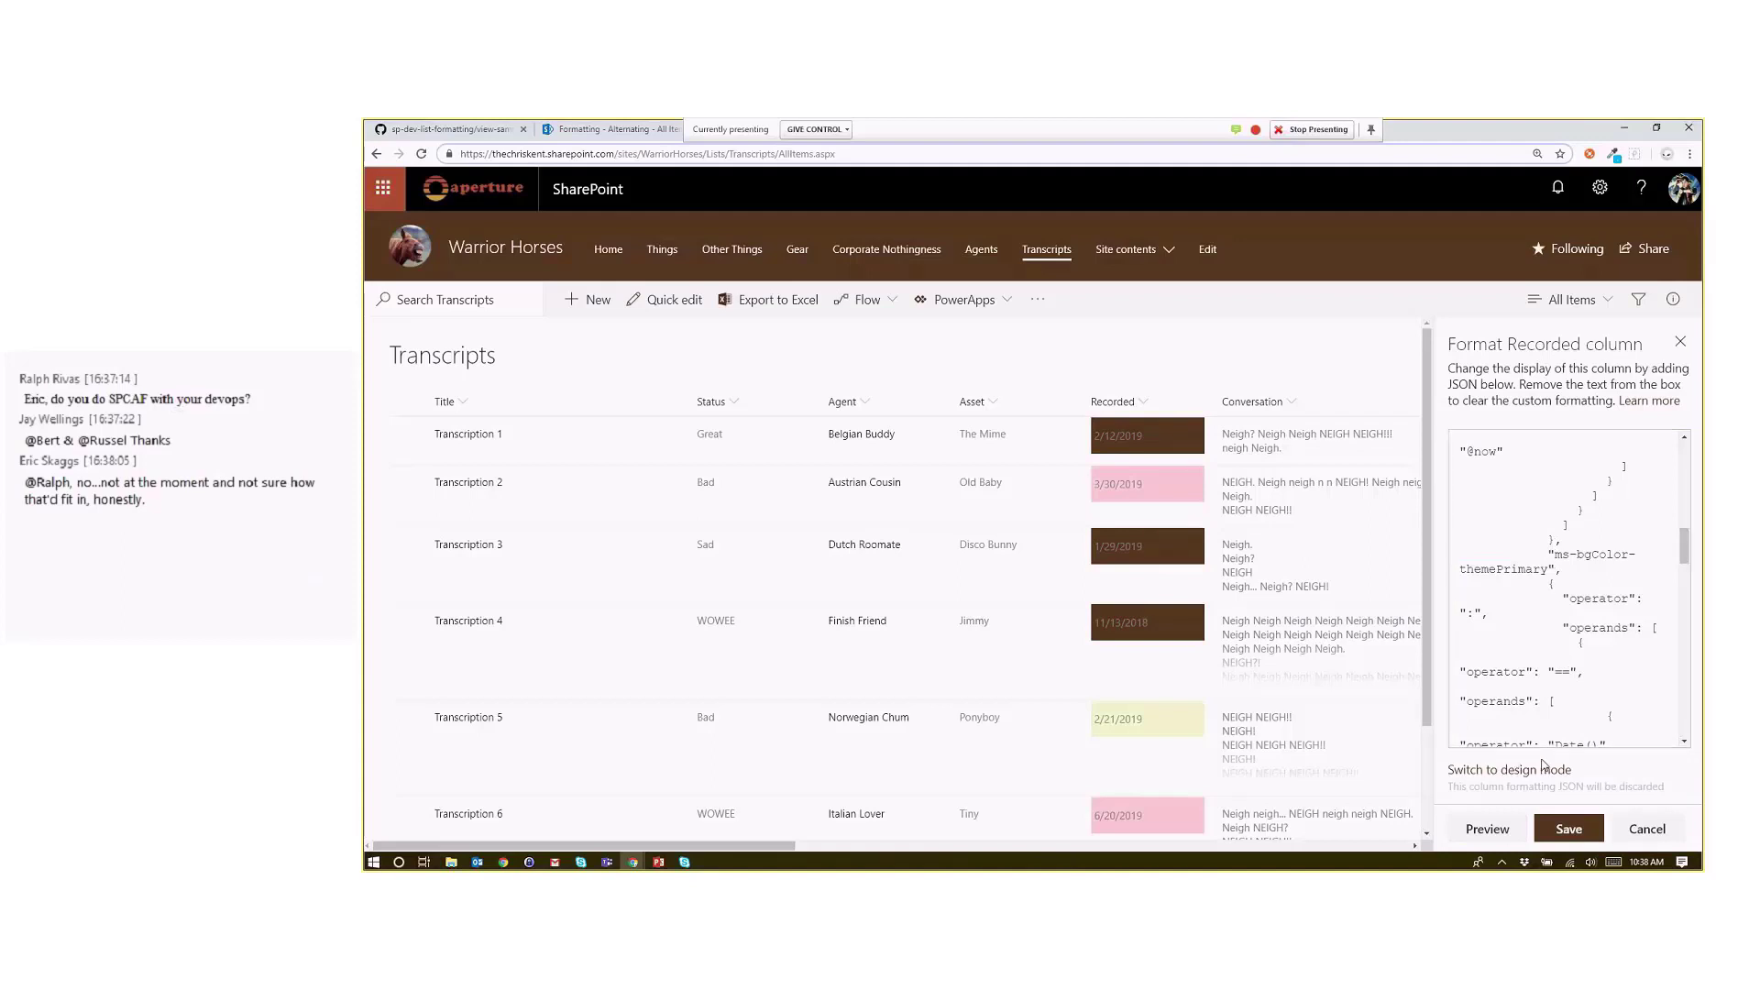
- Switch Recorded back to design mode discarding the JSON, scroll right, and close the panel
left_click(1544, 769)
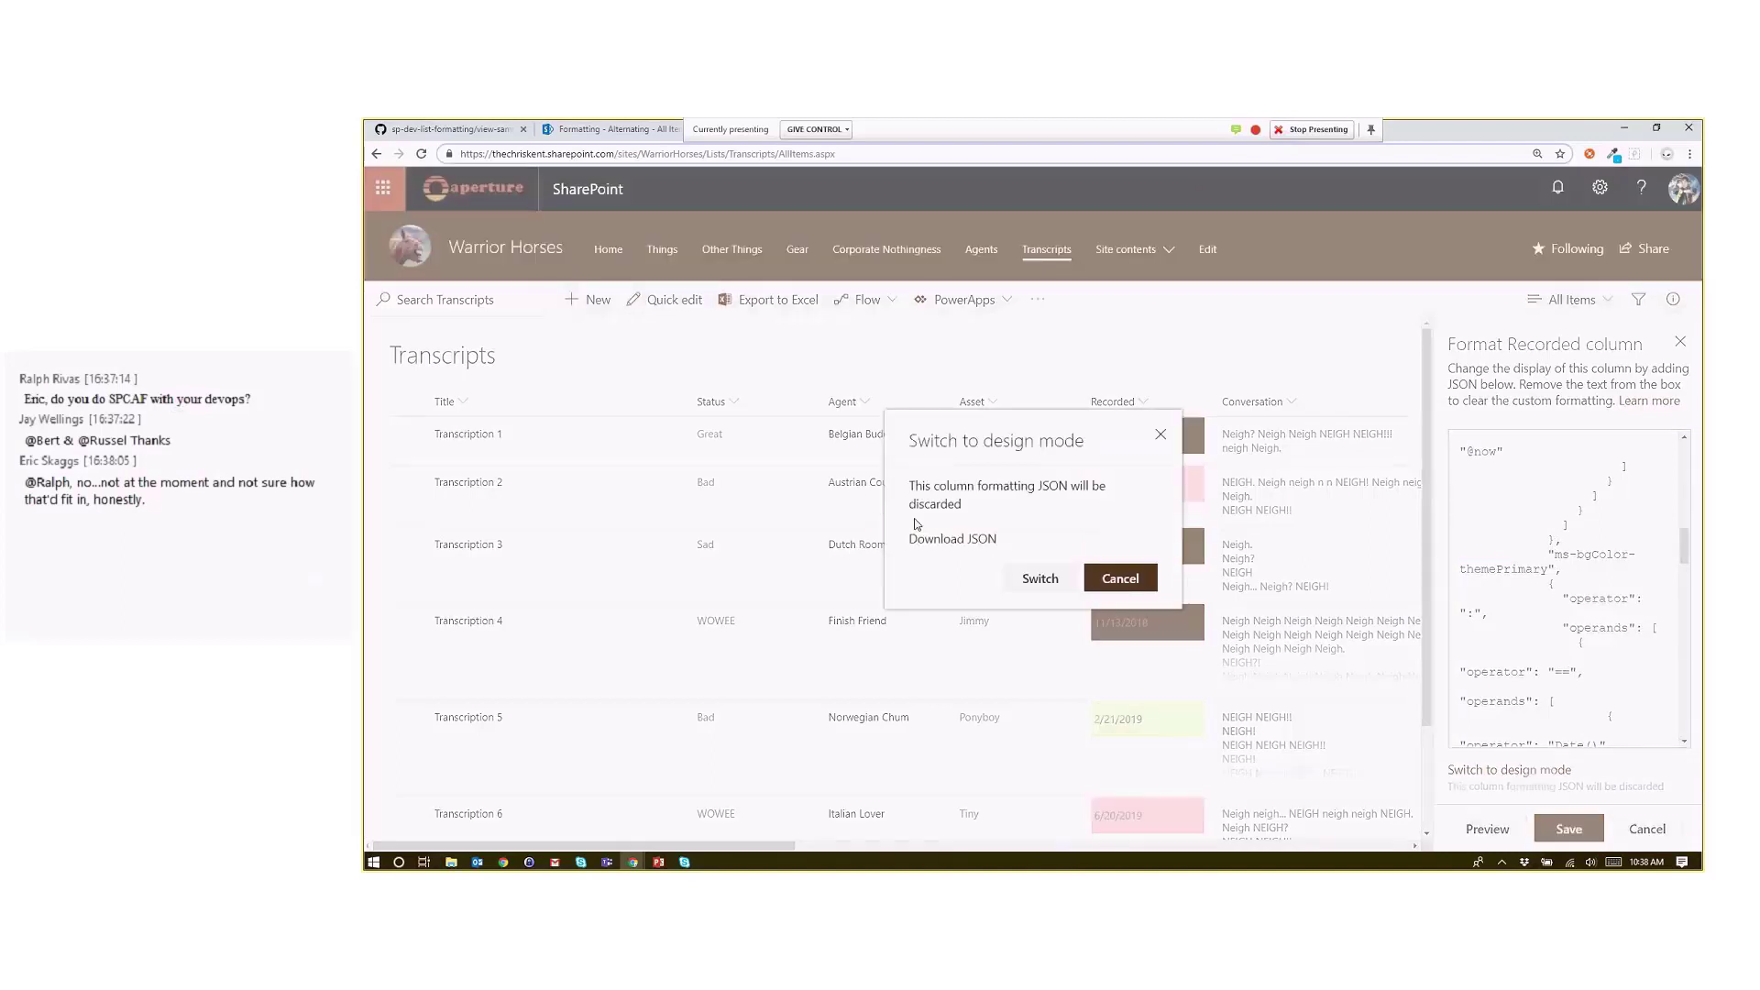
left_click(1057, 577)
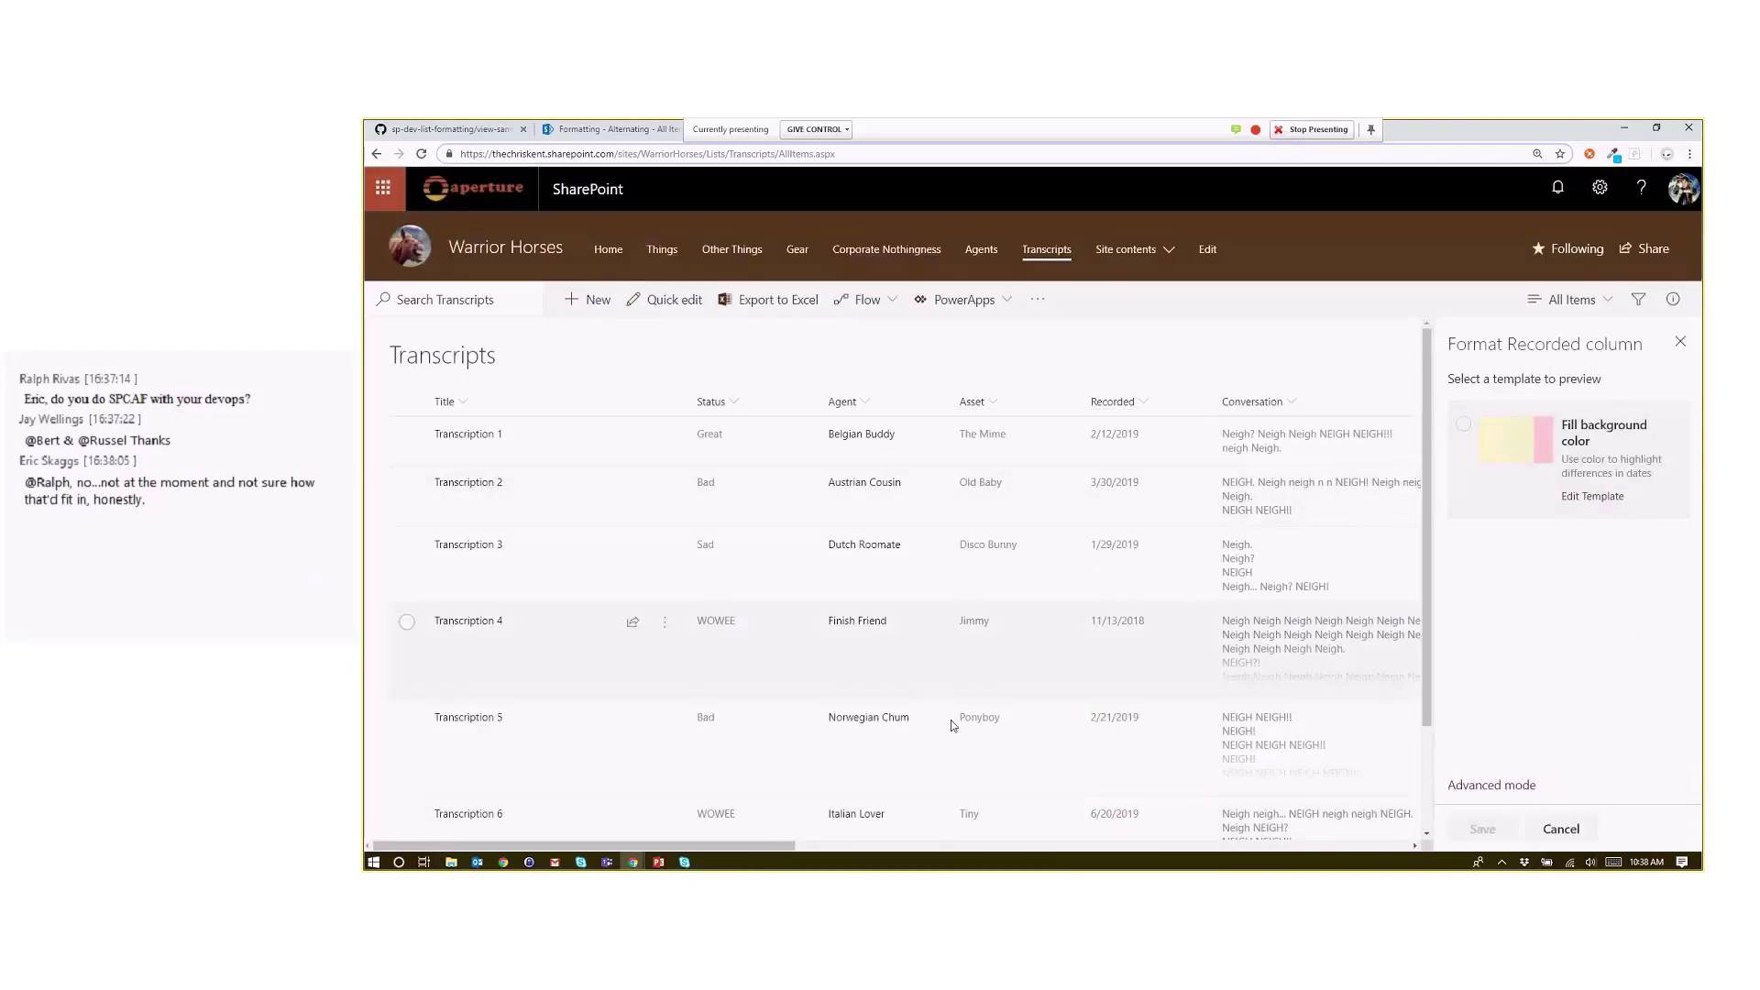
left_click_drag(710, 854, 1186, 855)
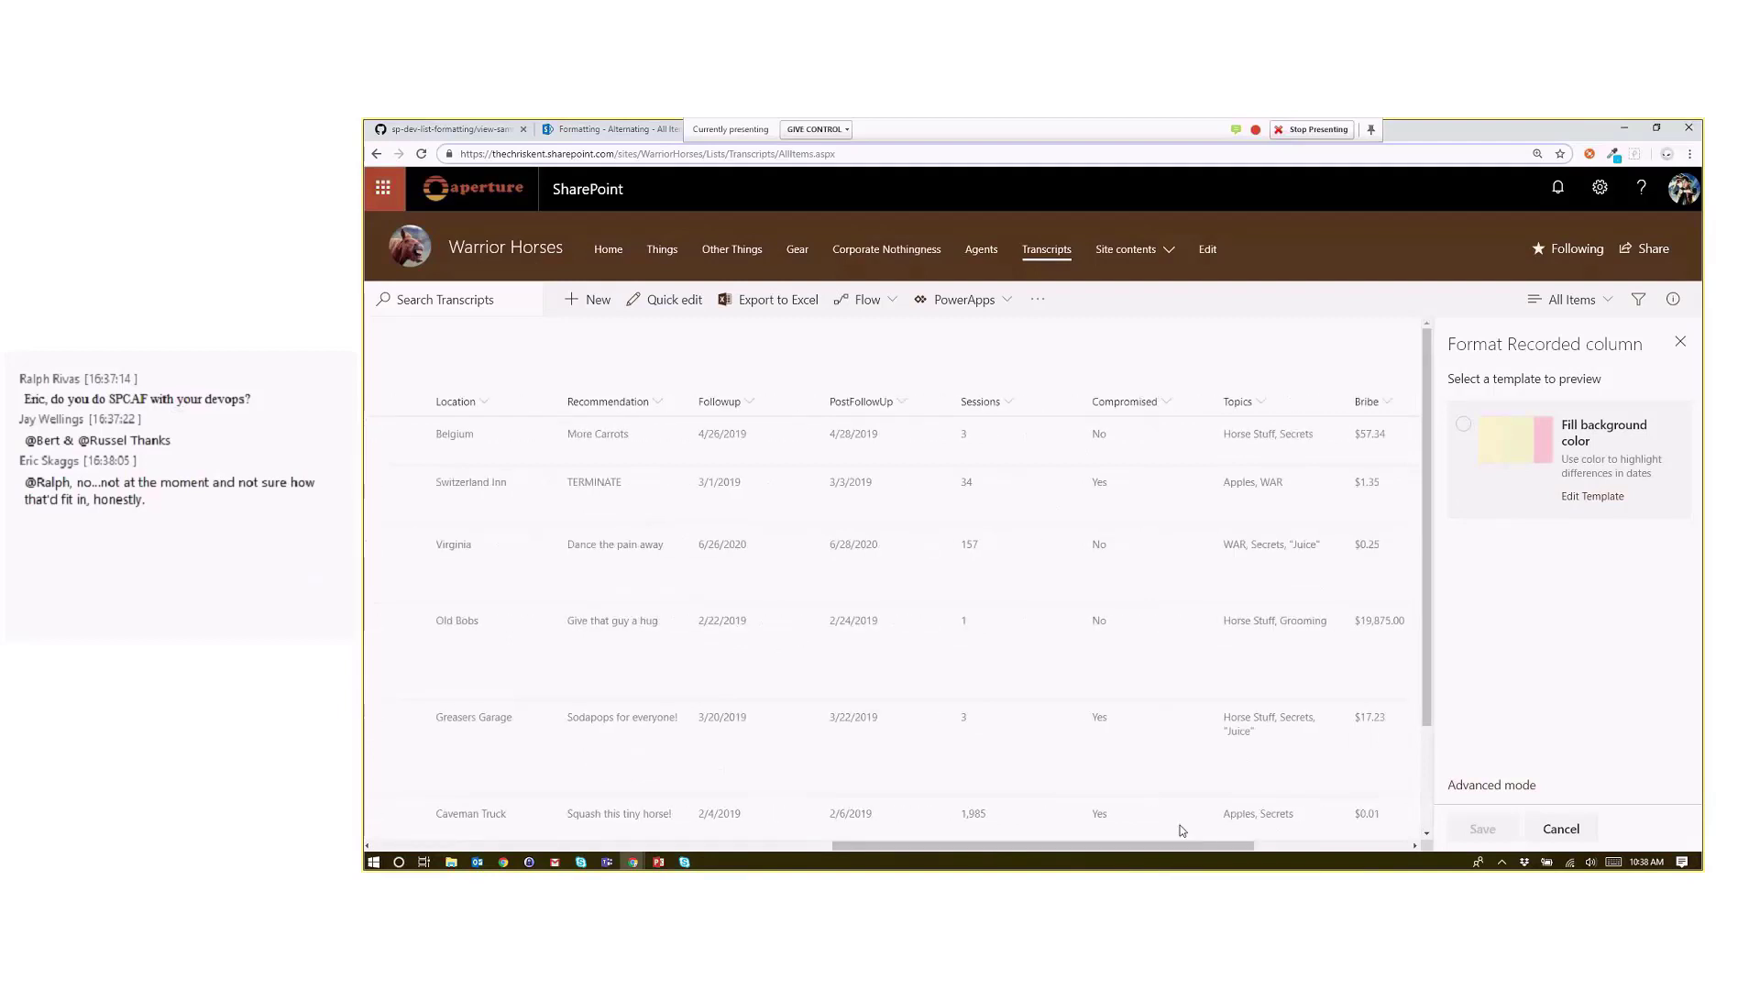
left_click(1676, 346)
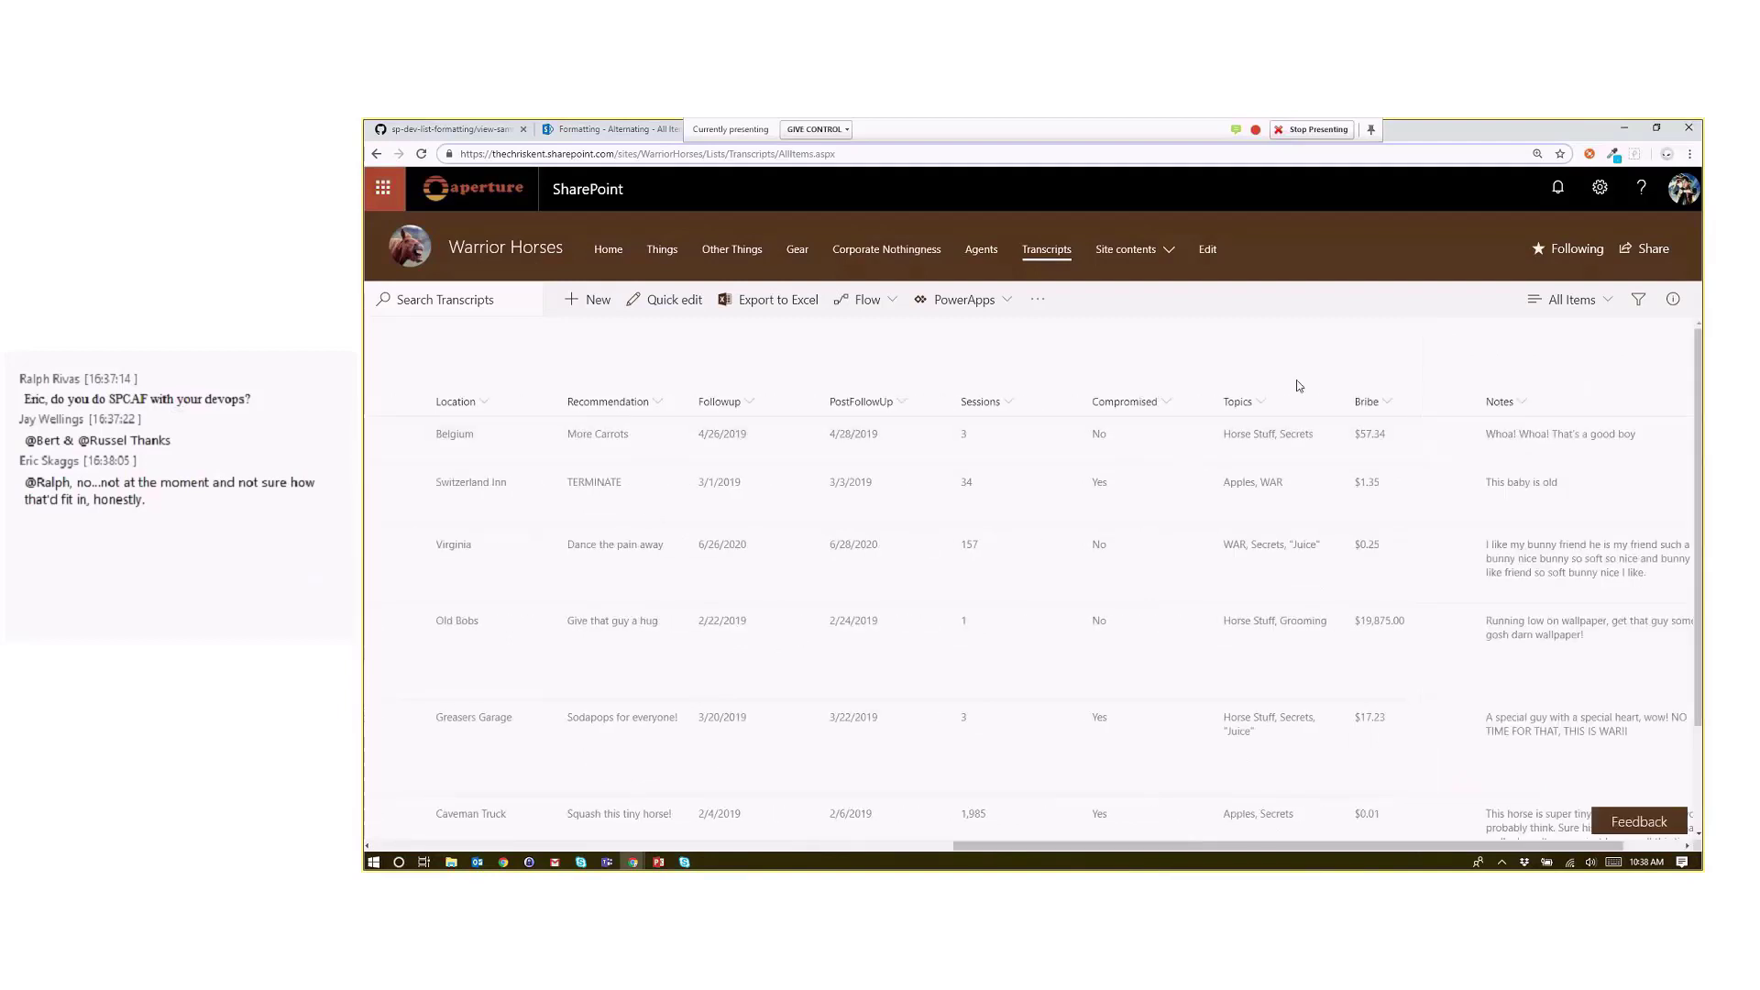
left_click(1160, 405)
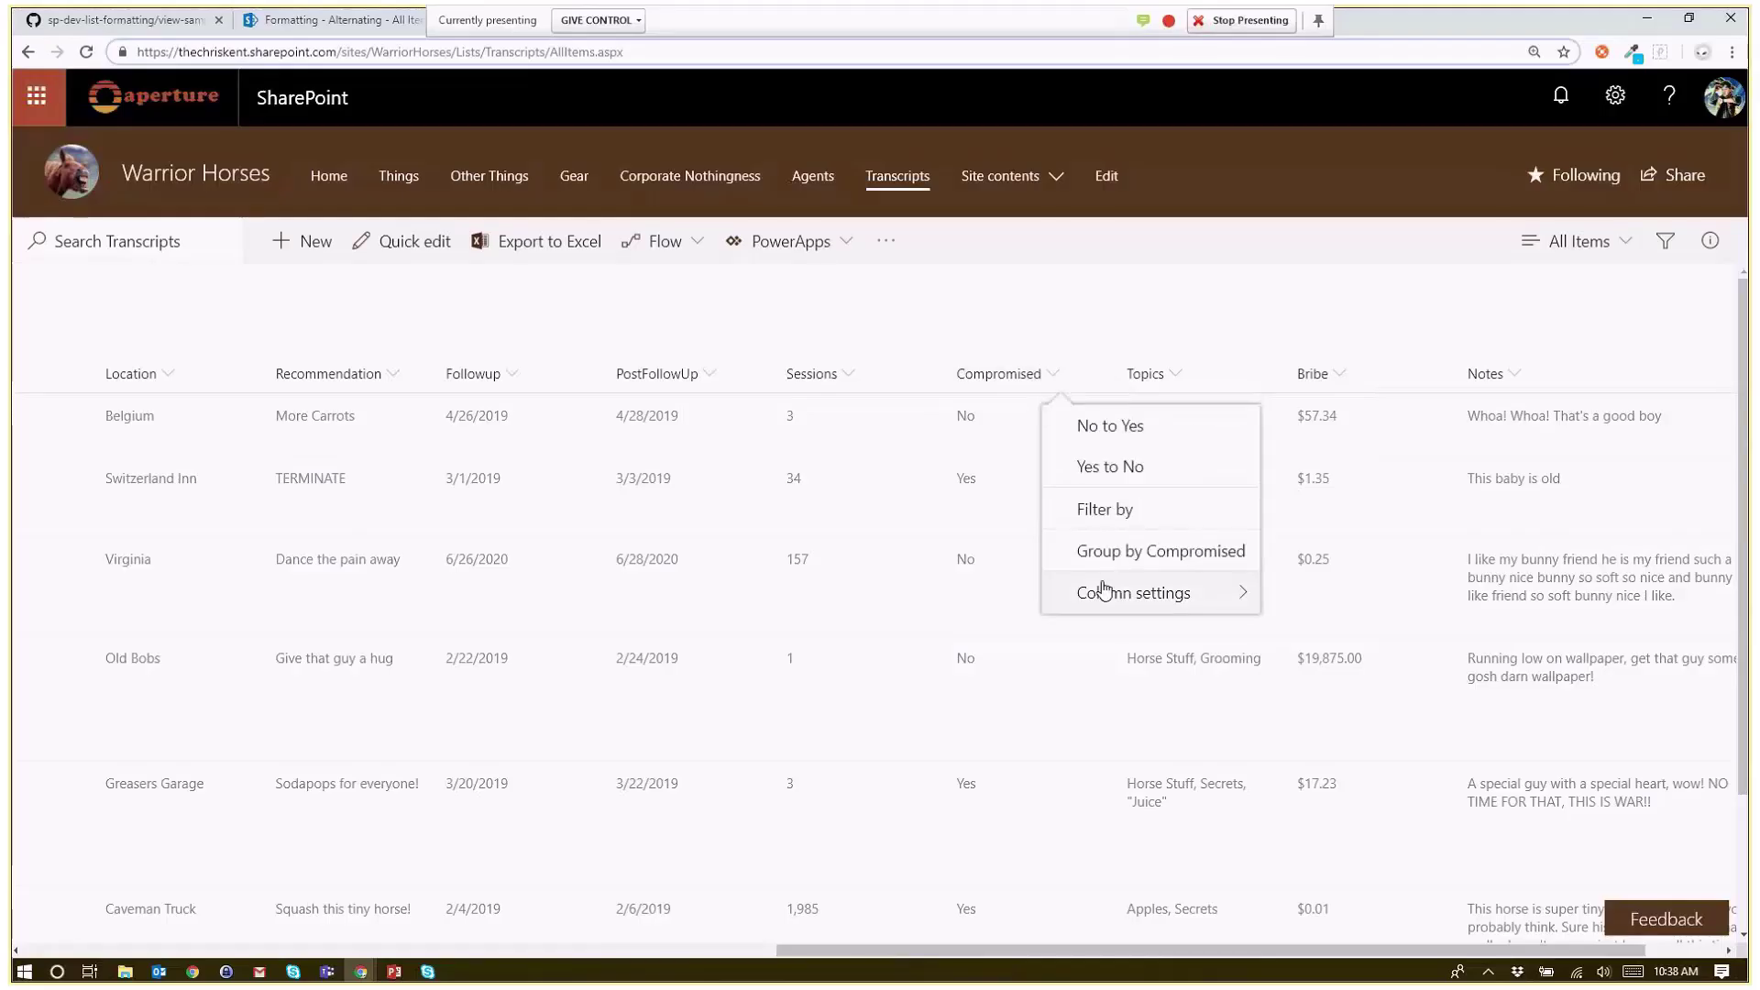
mouse_move(1106, 591)
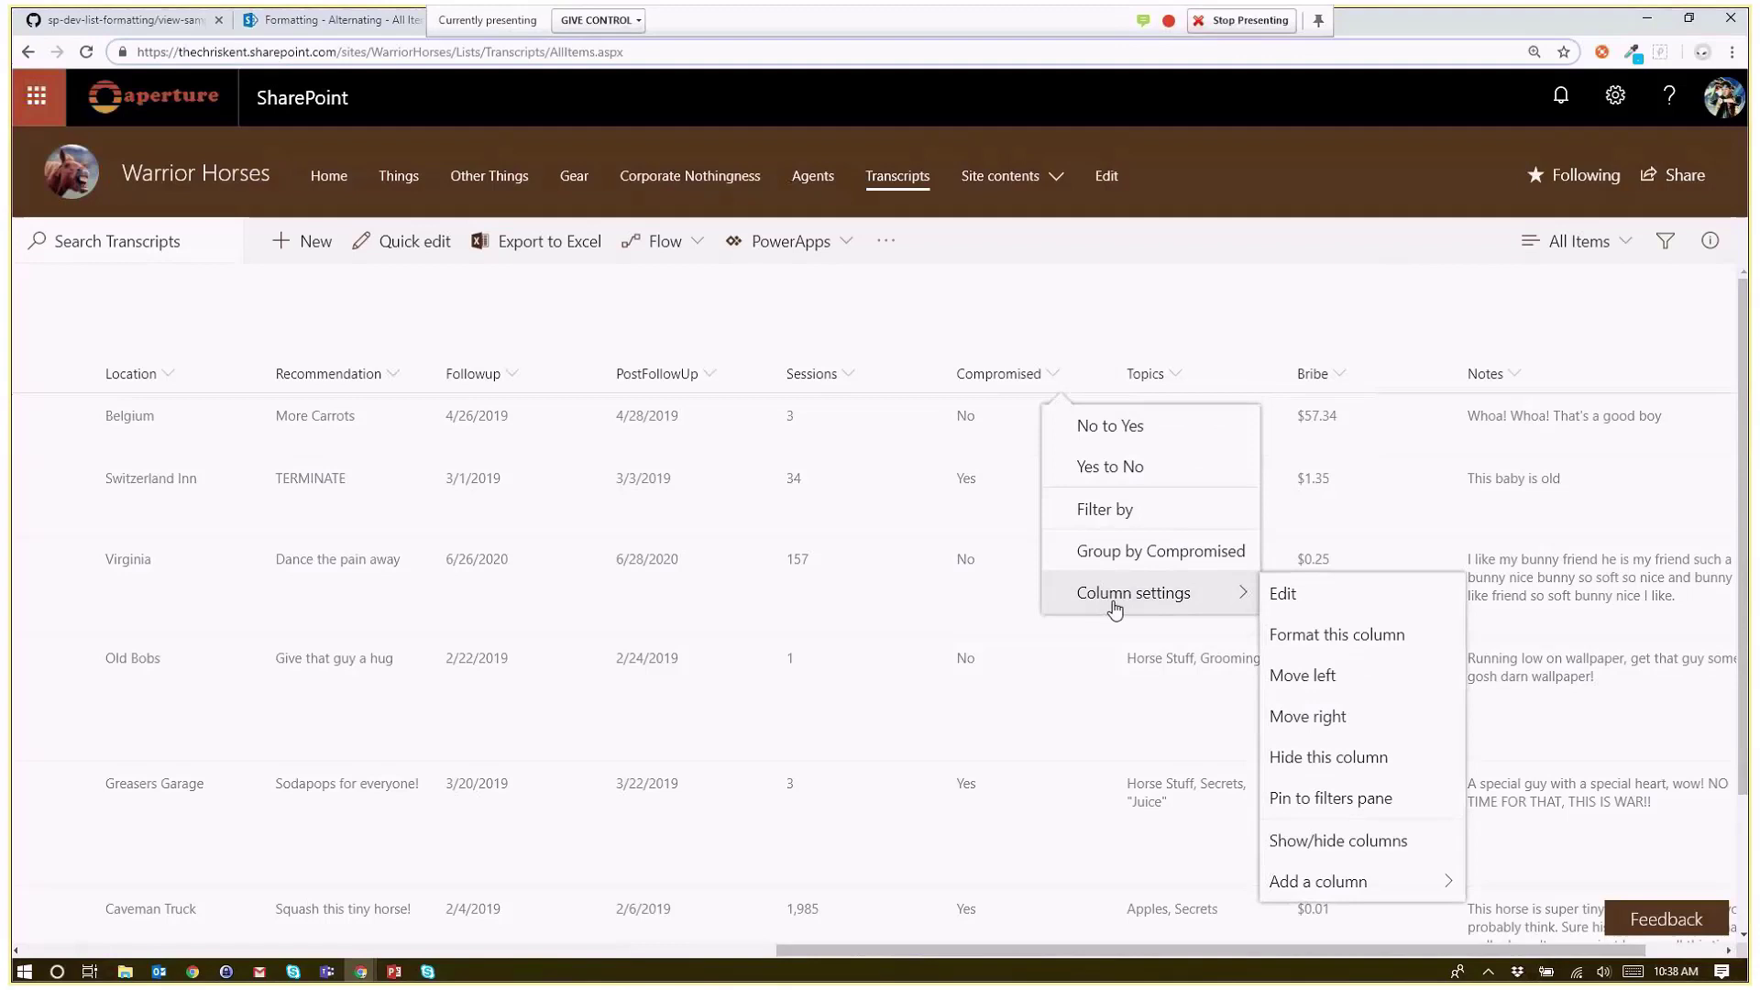
left_click(1306, 631)
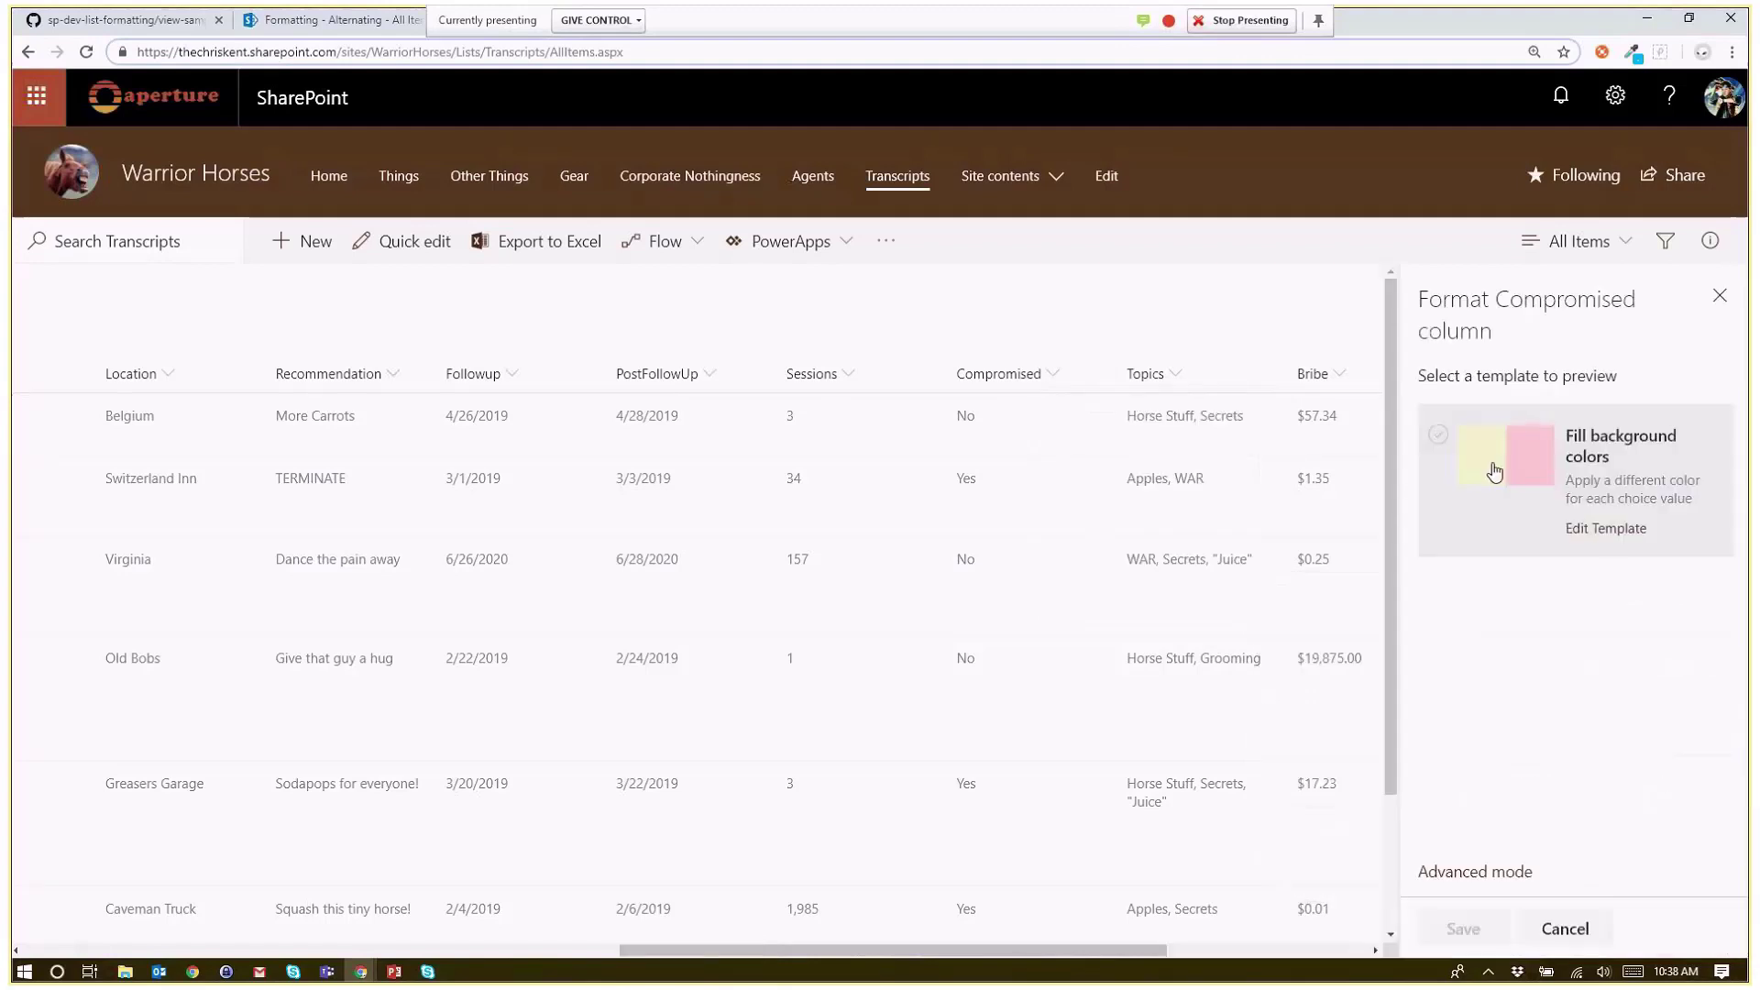
left_click(1605, 528)
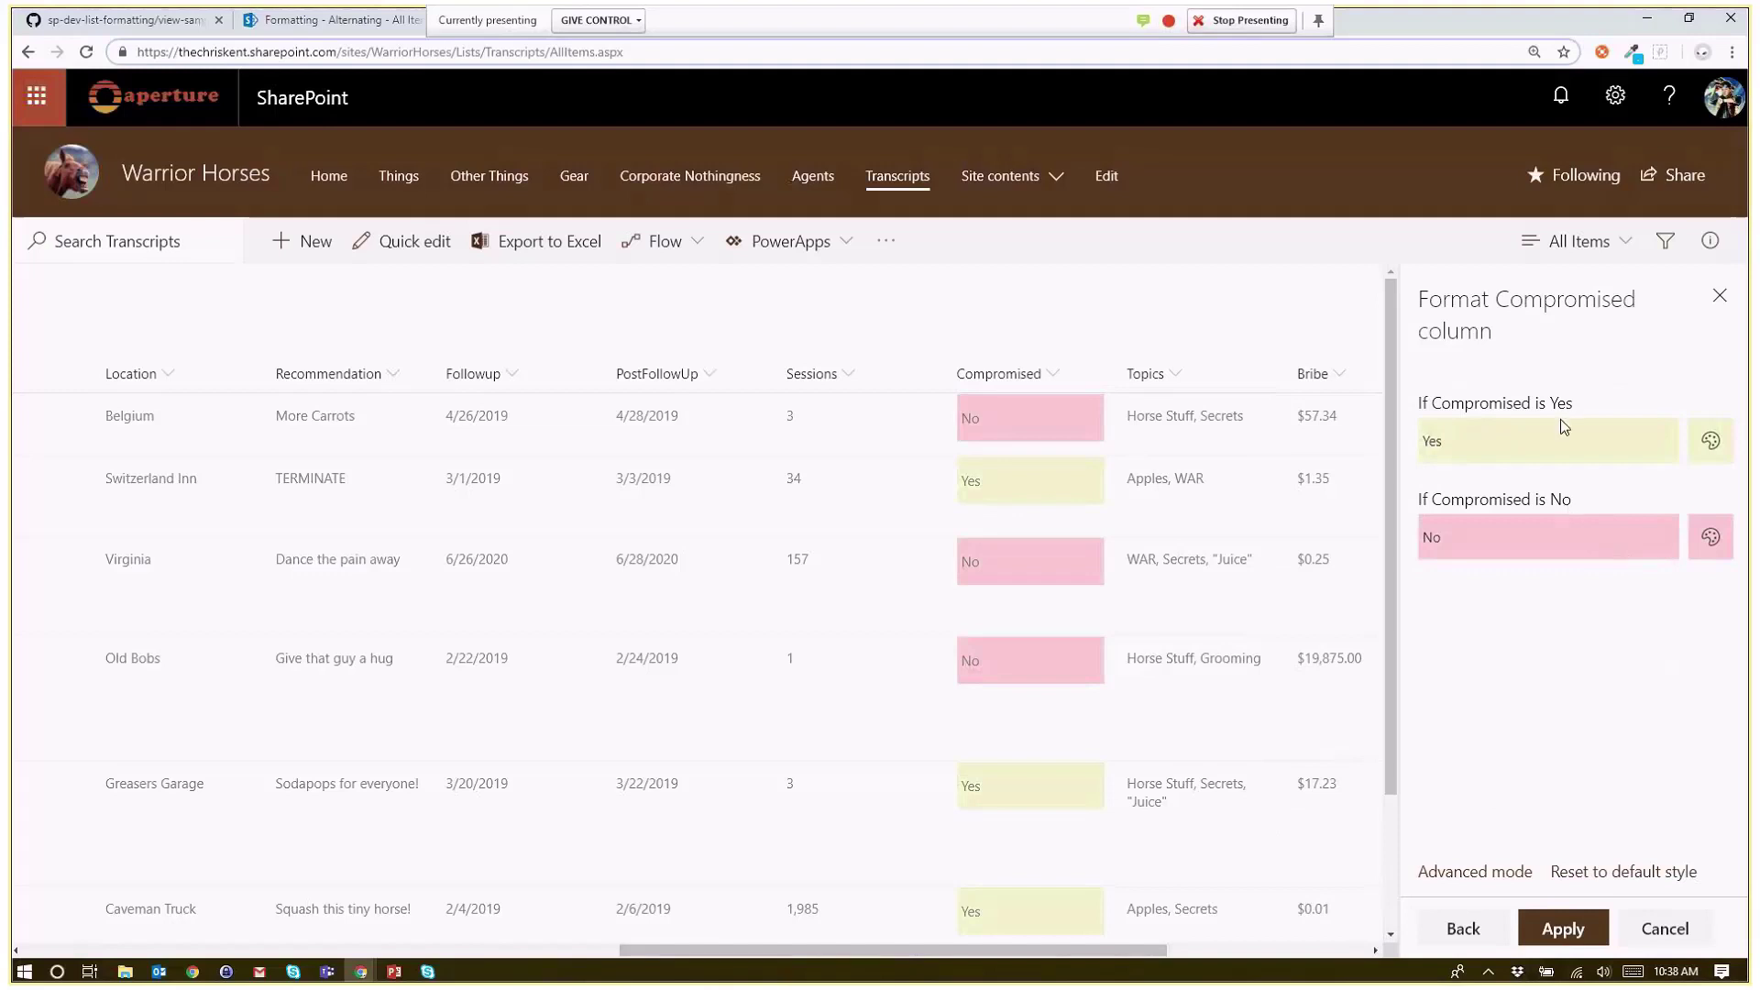
left_click(1710, 440)
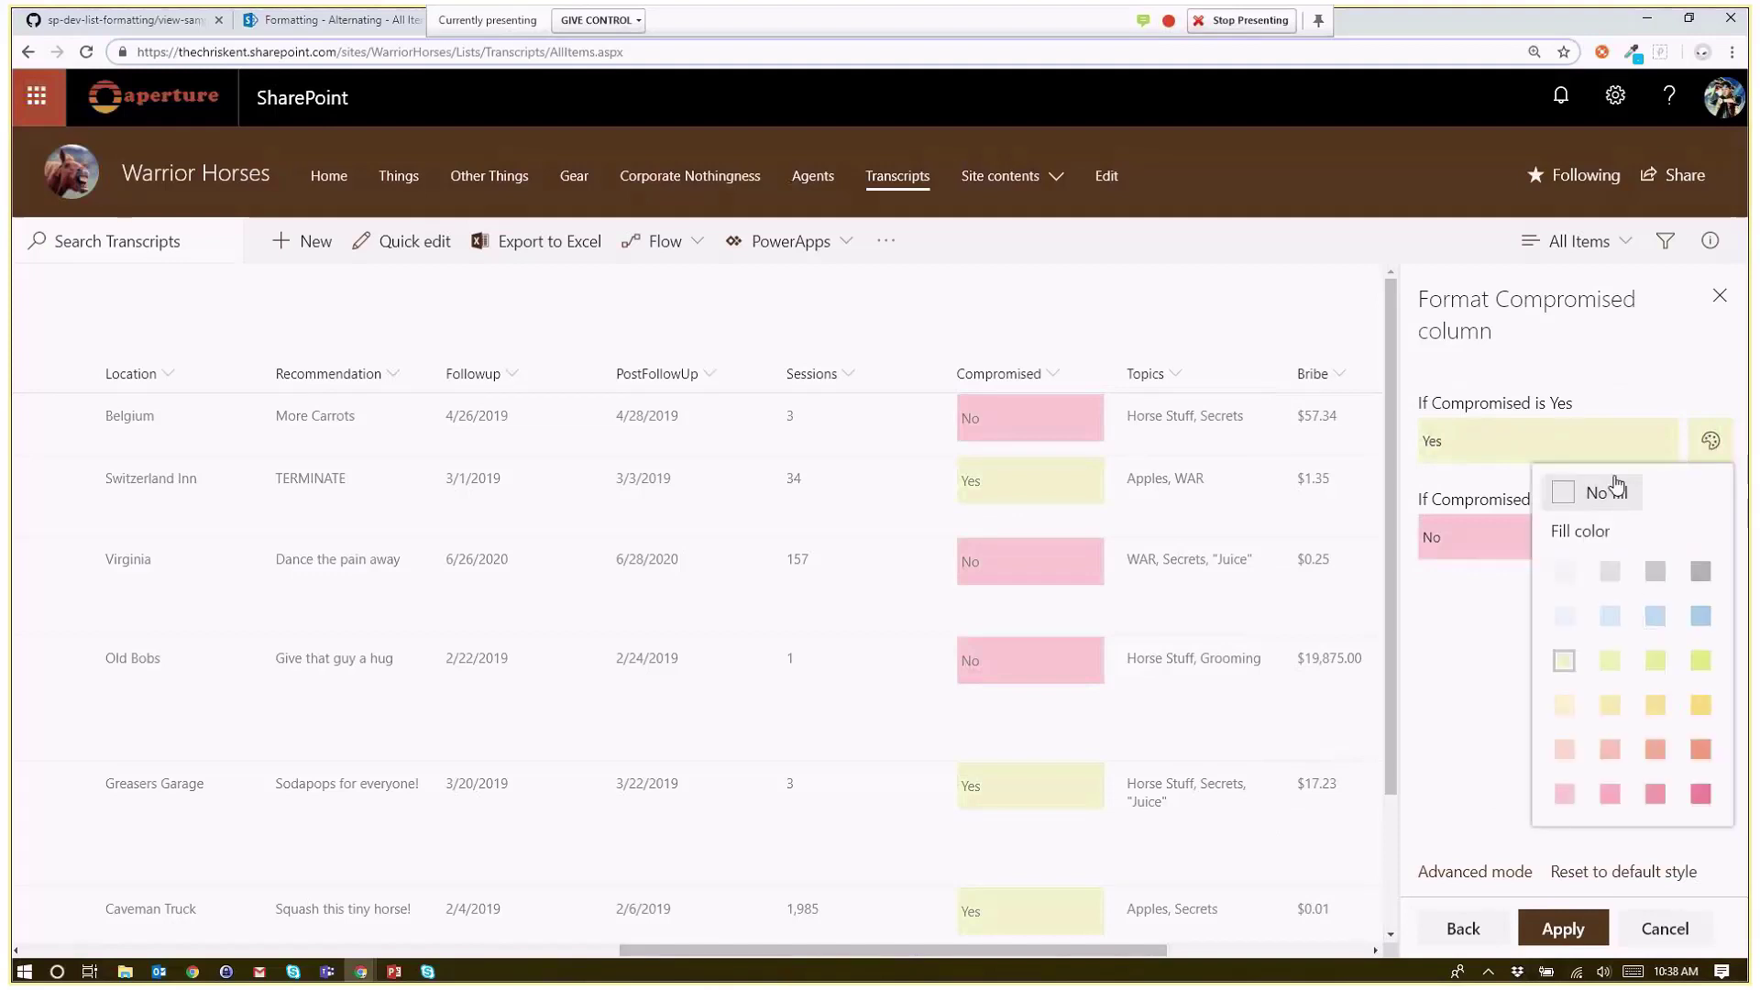
left_click(1720, 296)
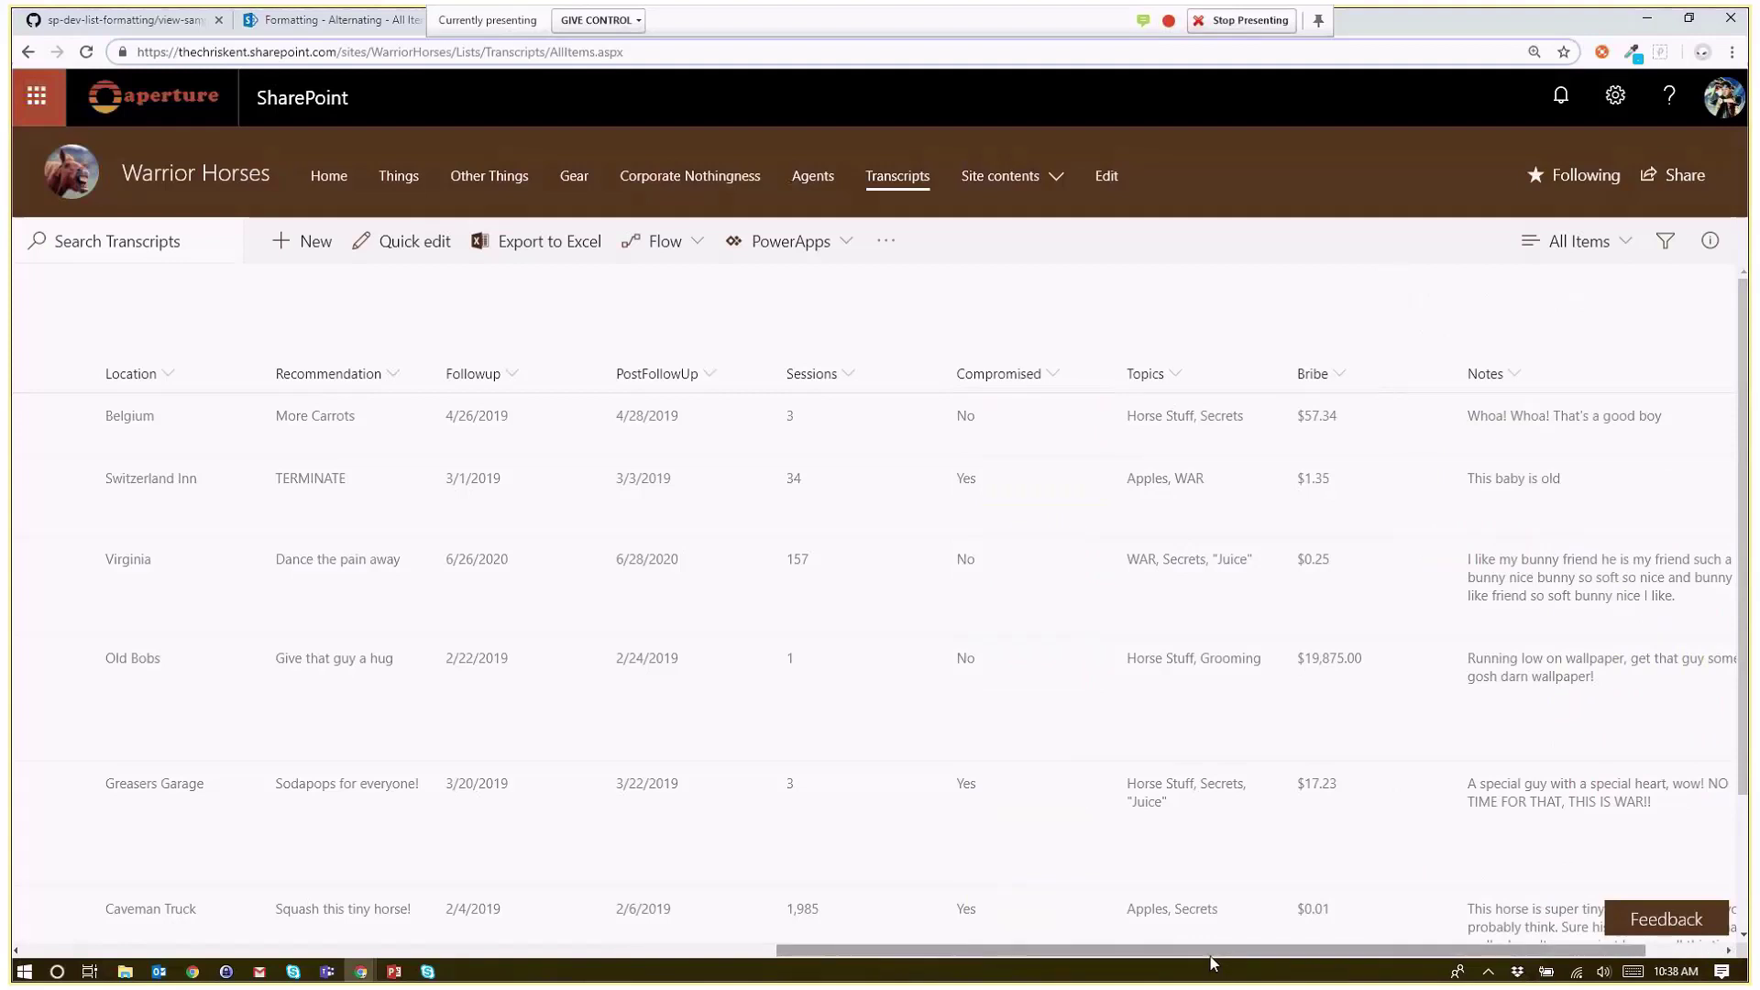
- Apply Fill background color formatting to the Status column, with Great set to salmon
left_click_drag(1210, 951, 626, 951)
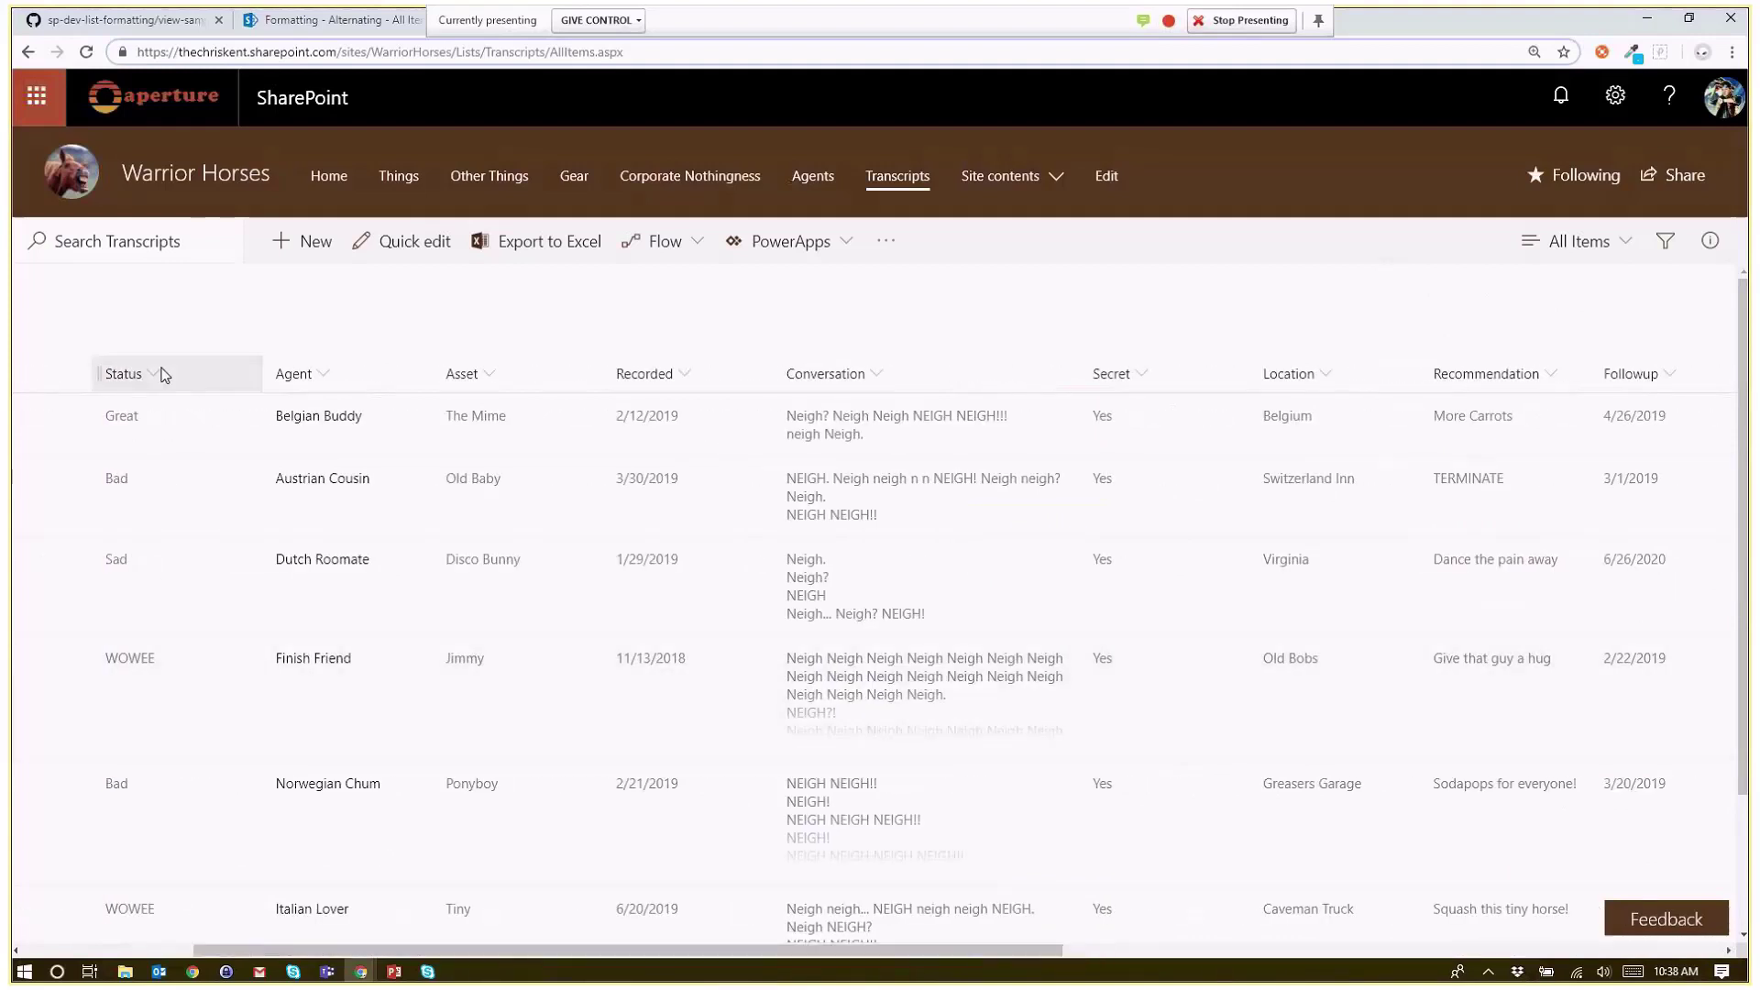
left_click(162, 374)
mouse_move(206, 593)
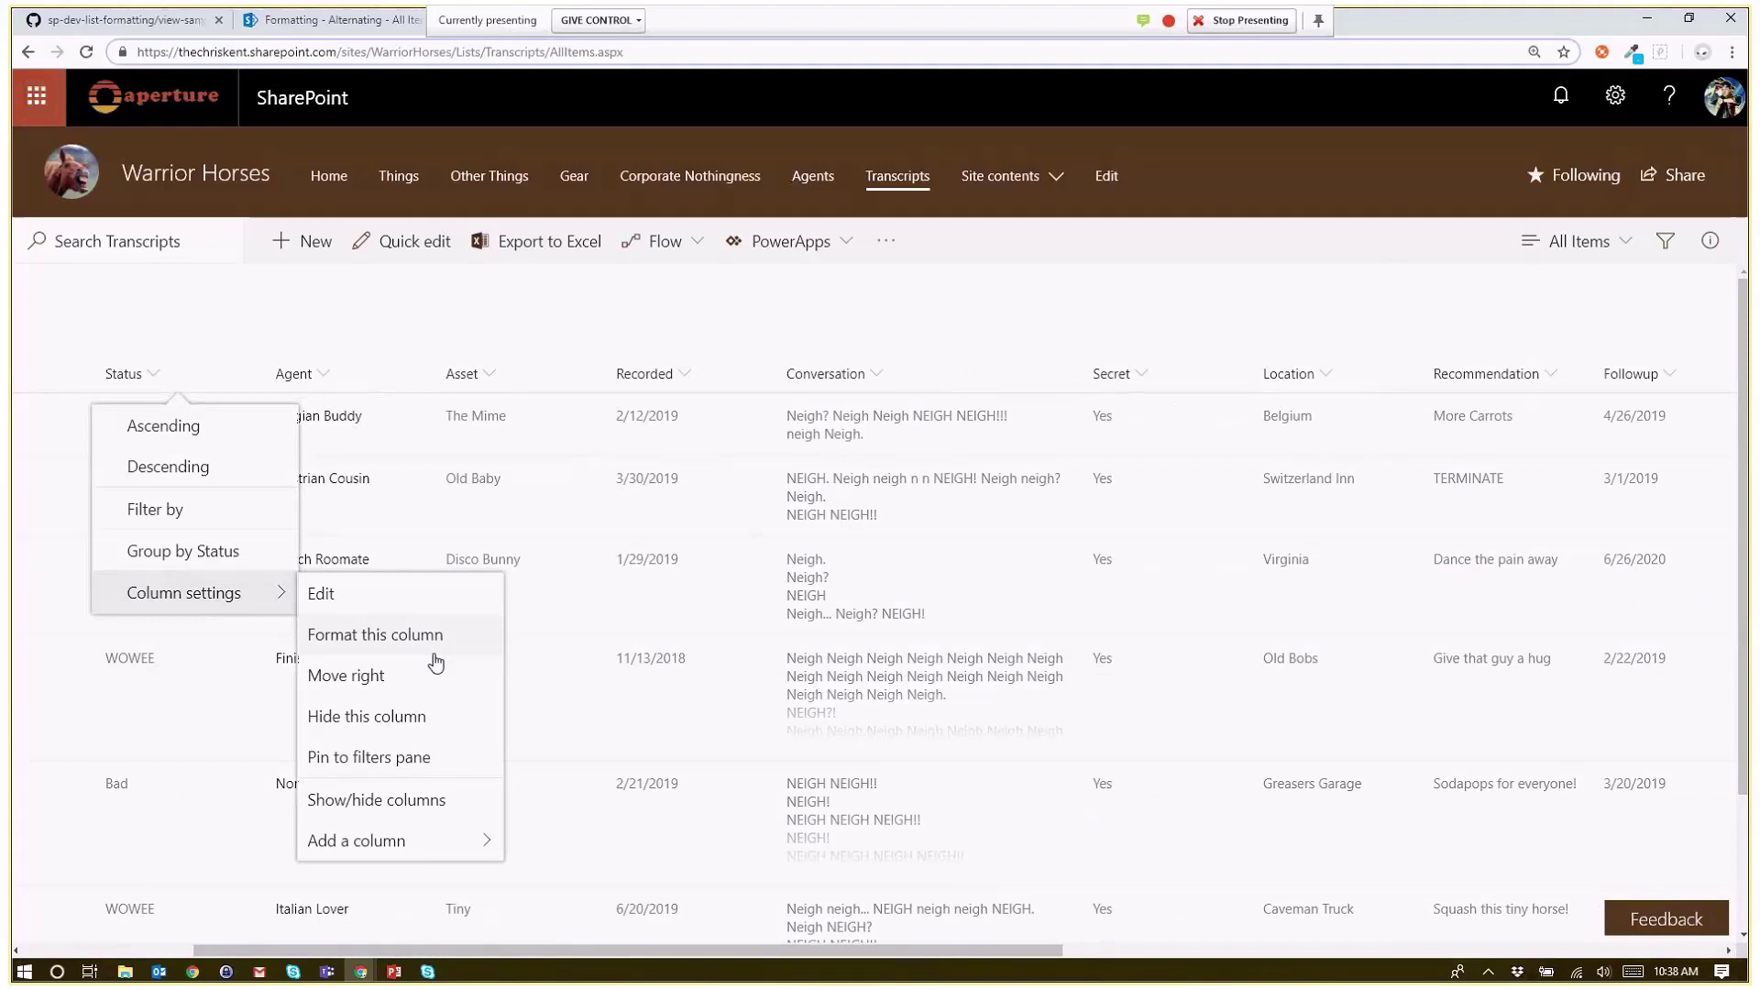
left_click(435, 642)
left_click(1597, 510)
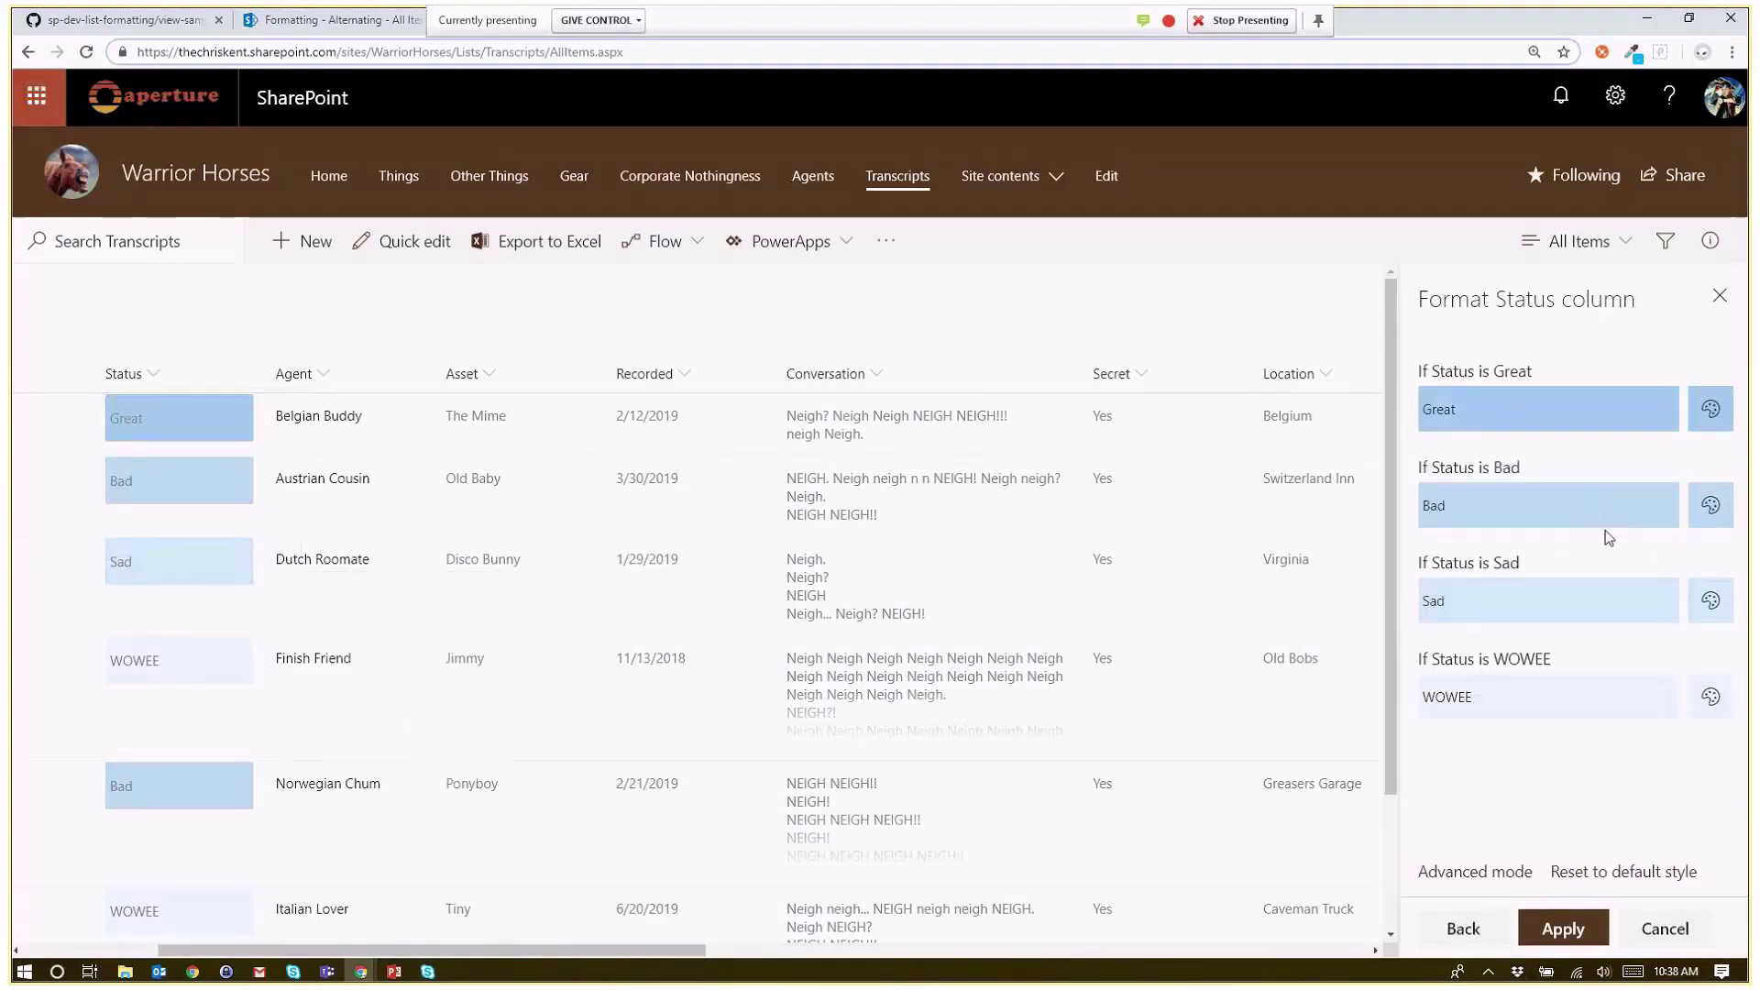
left_click(1711, 409)
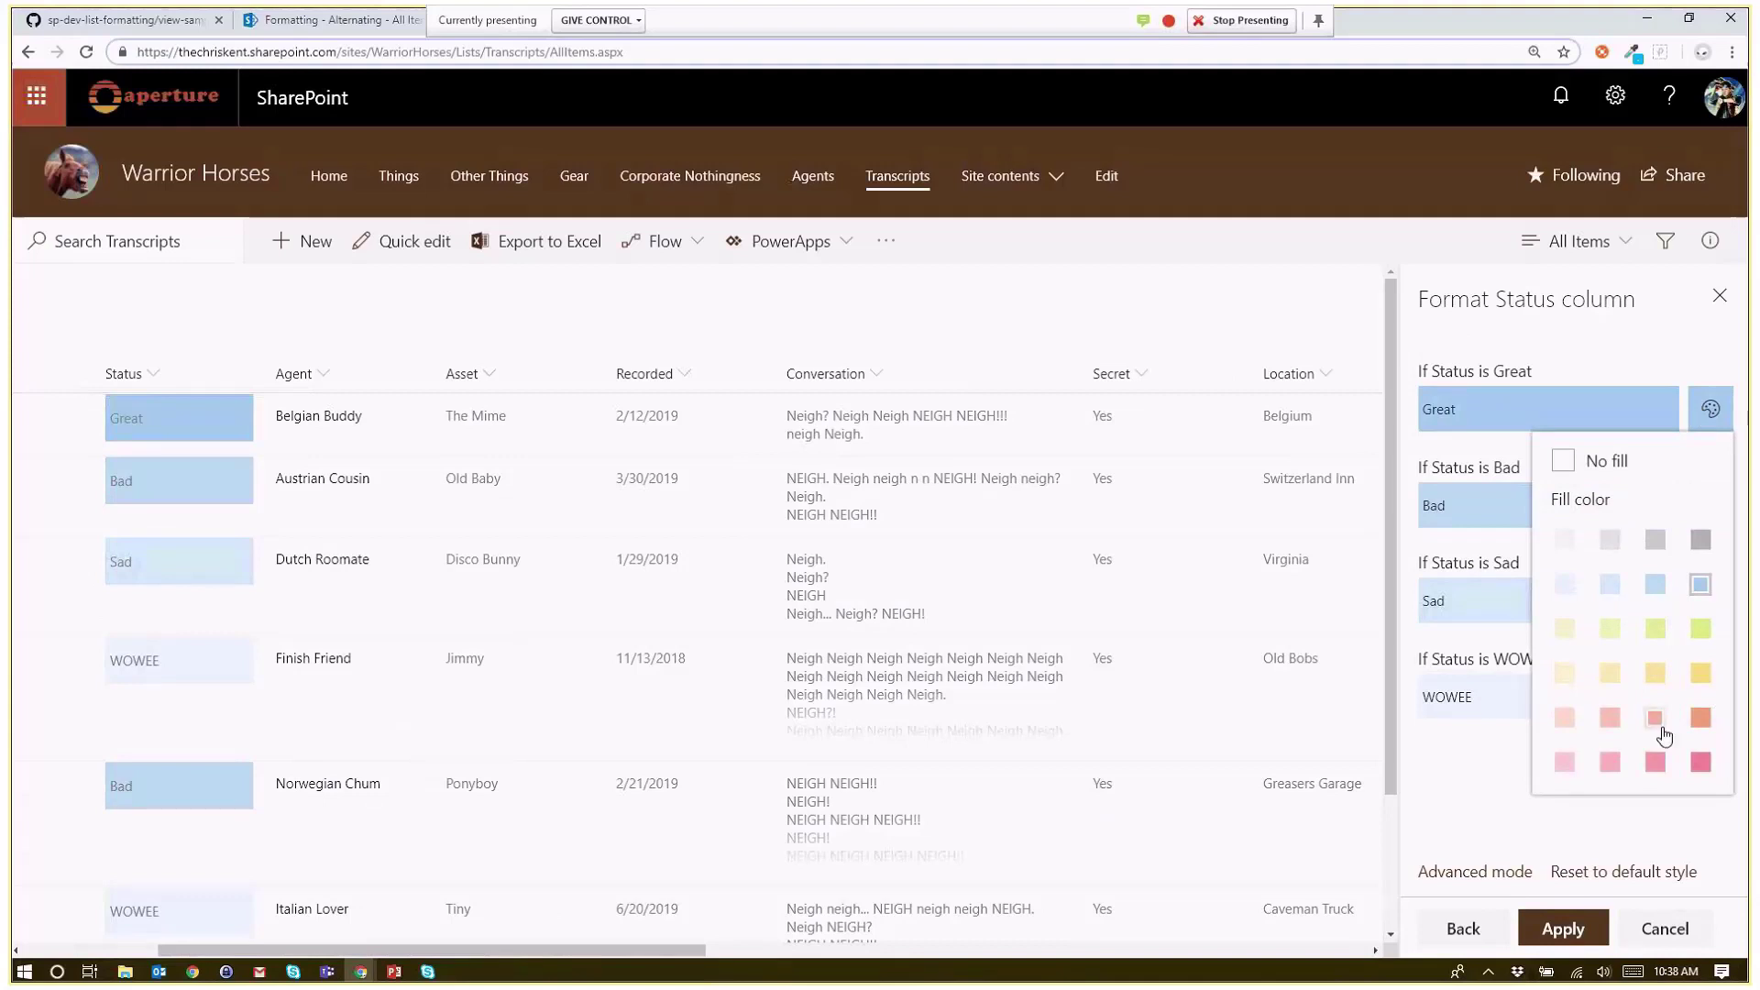
left_click(1654, 716)
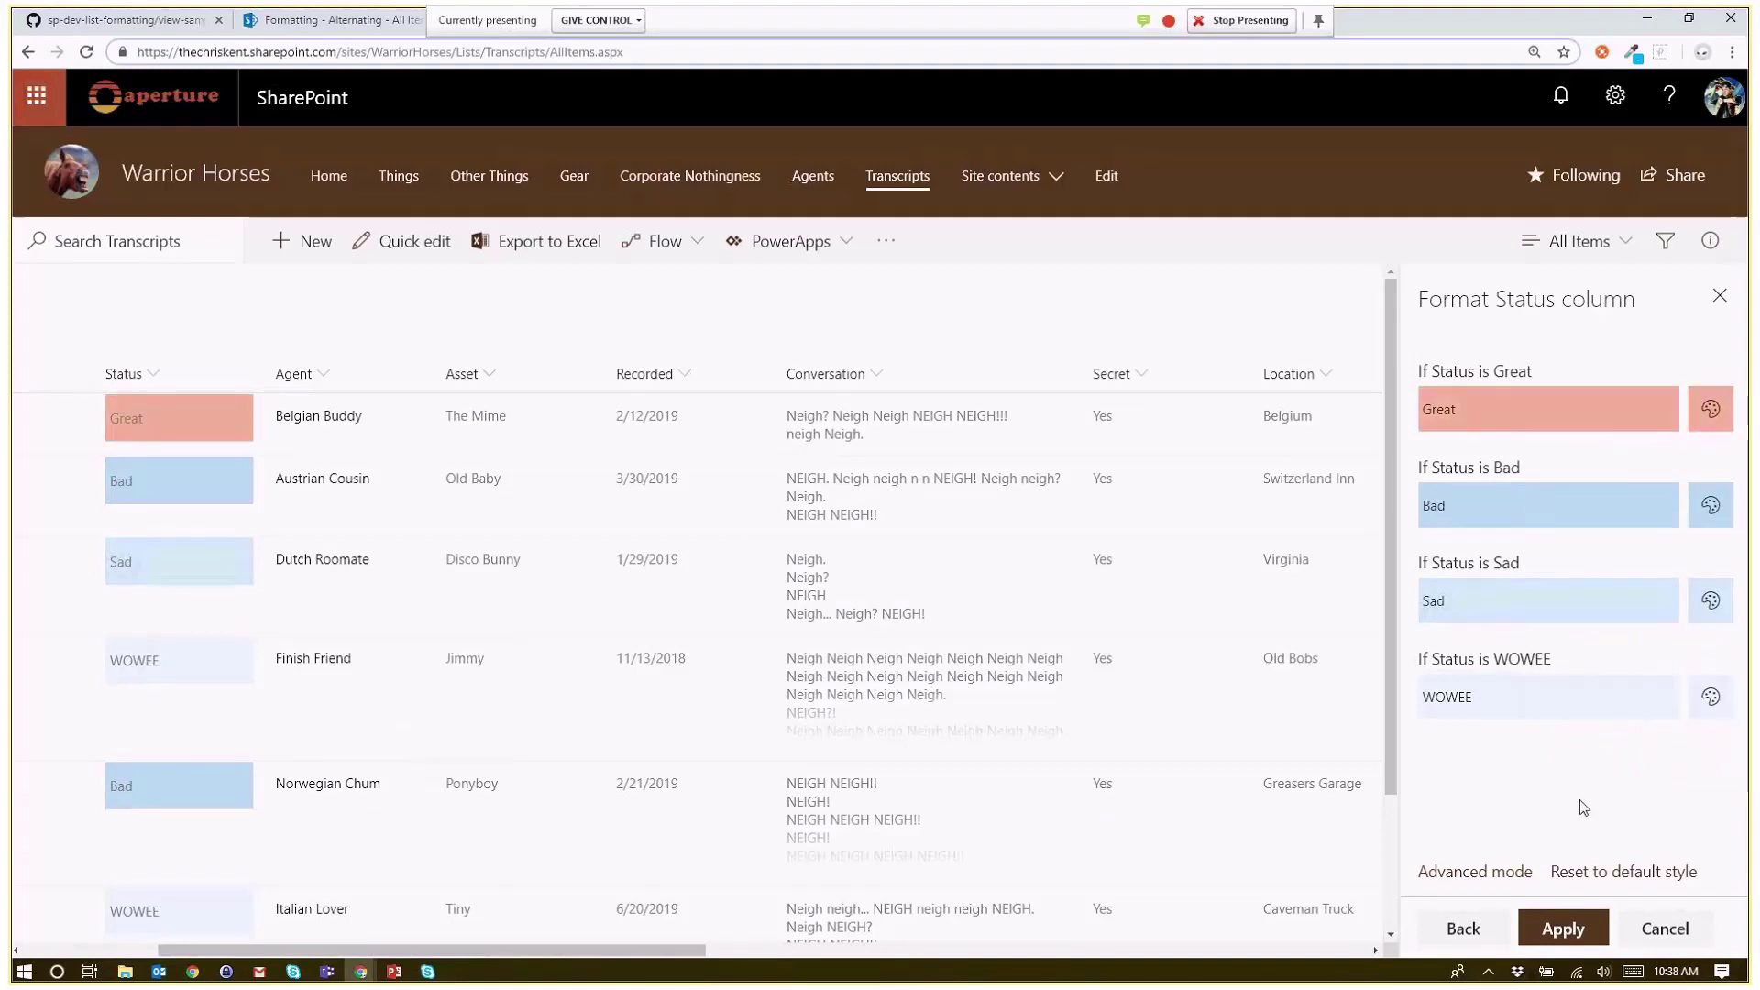
left_click(1563, 929)
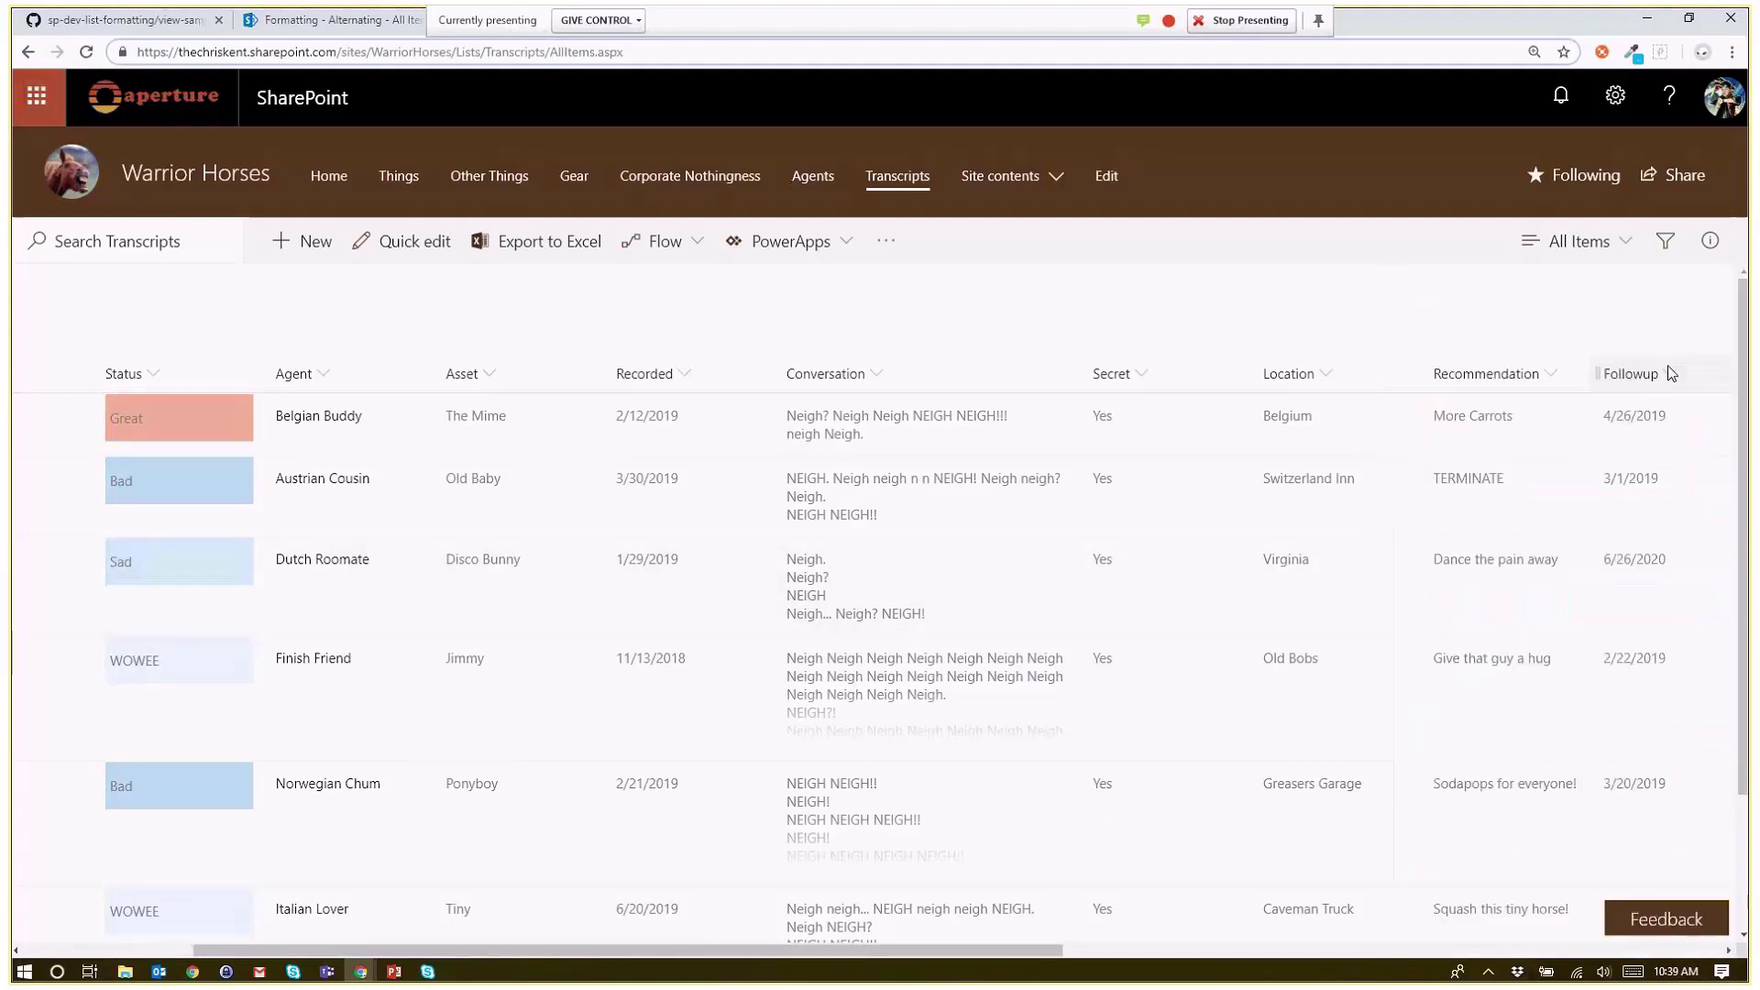
left_click_drag(1010, 949, 1461, 919)
left_click(1030, 376)
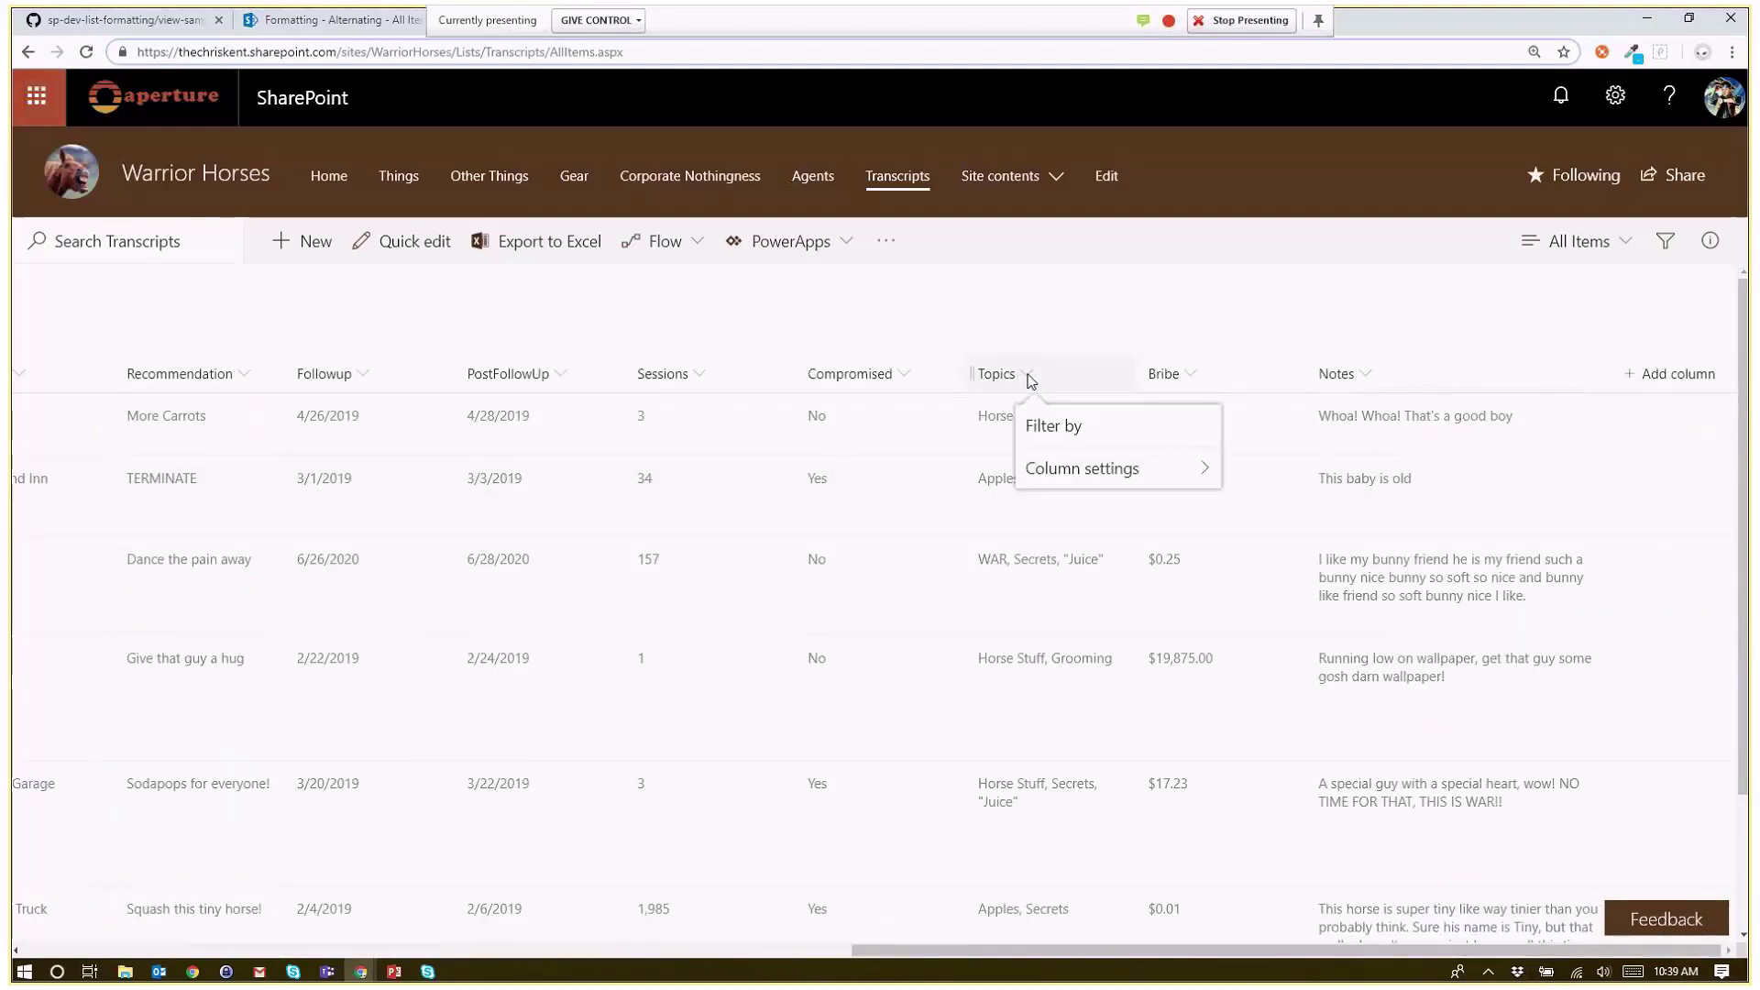
left_click(1082, 470)
left_click(1184, 509)
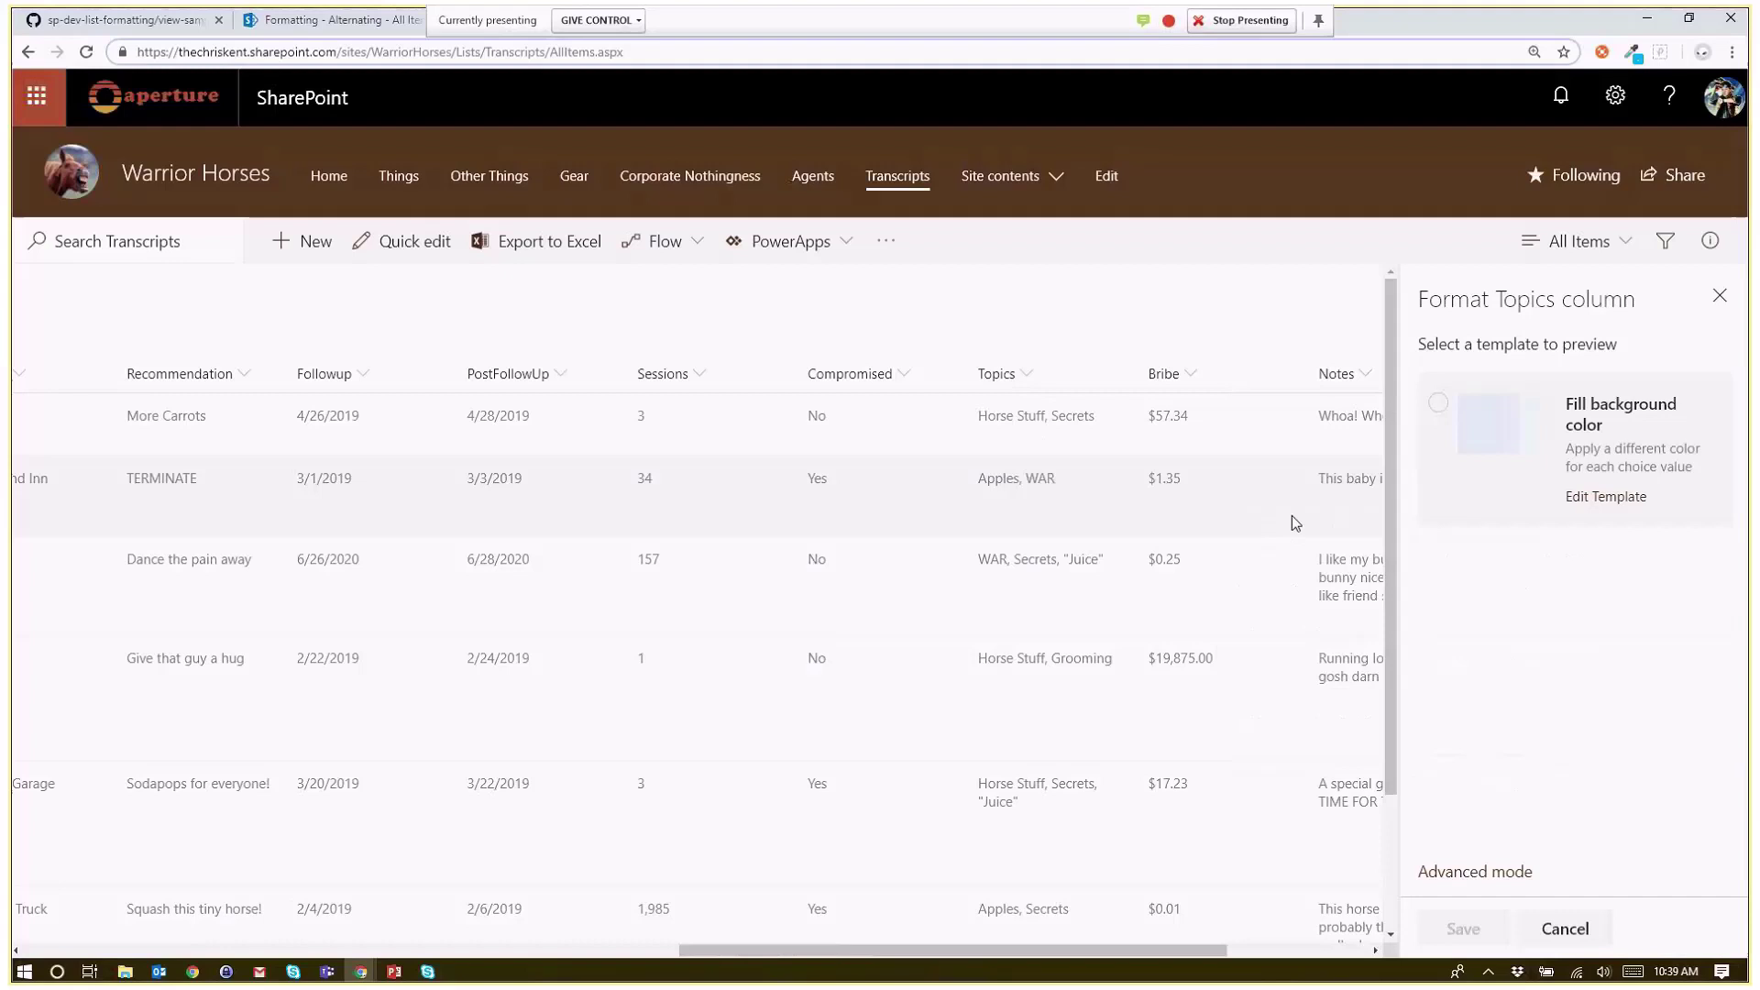
left_click(1606, 498)
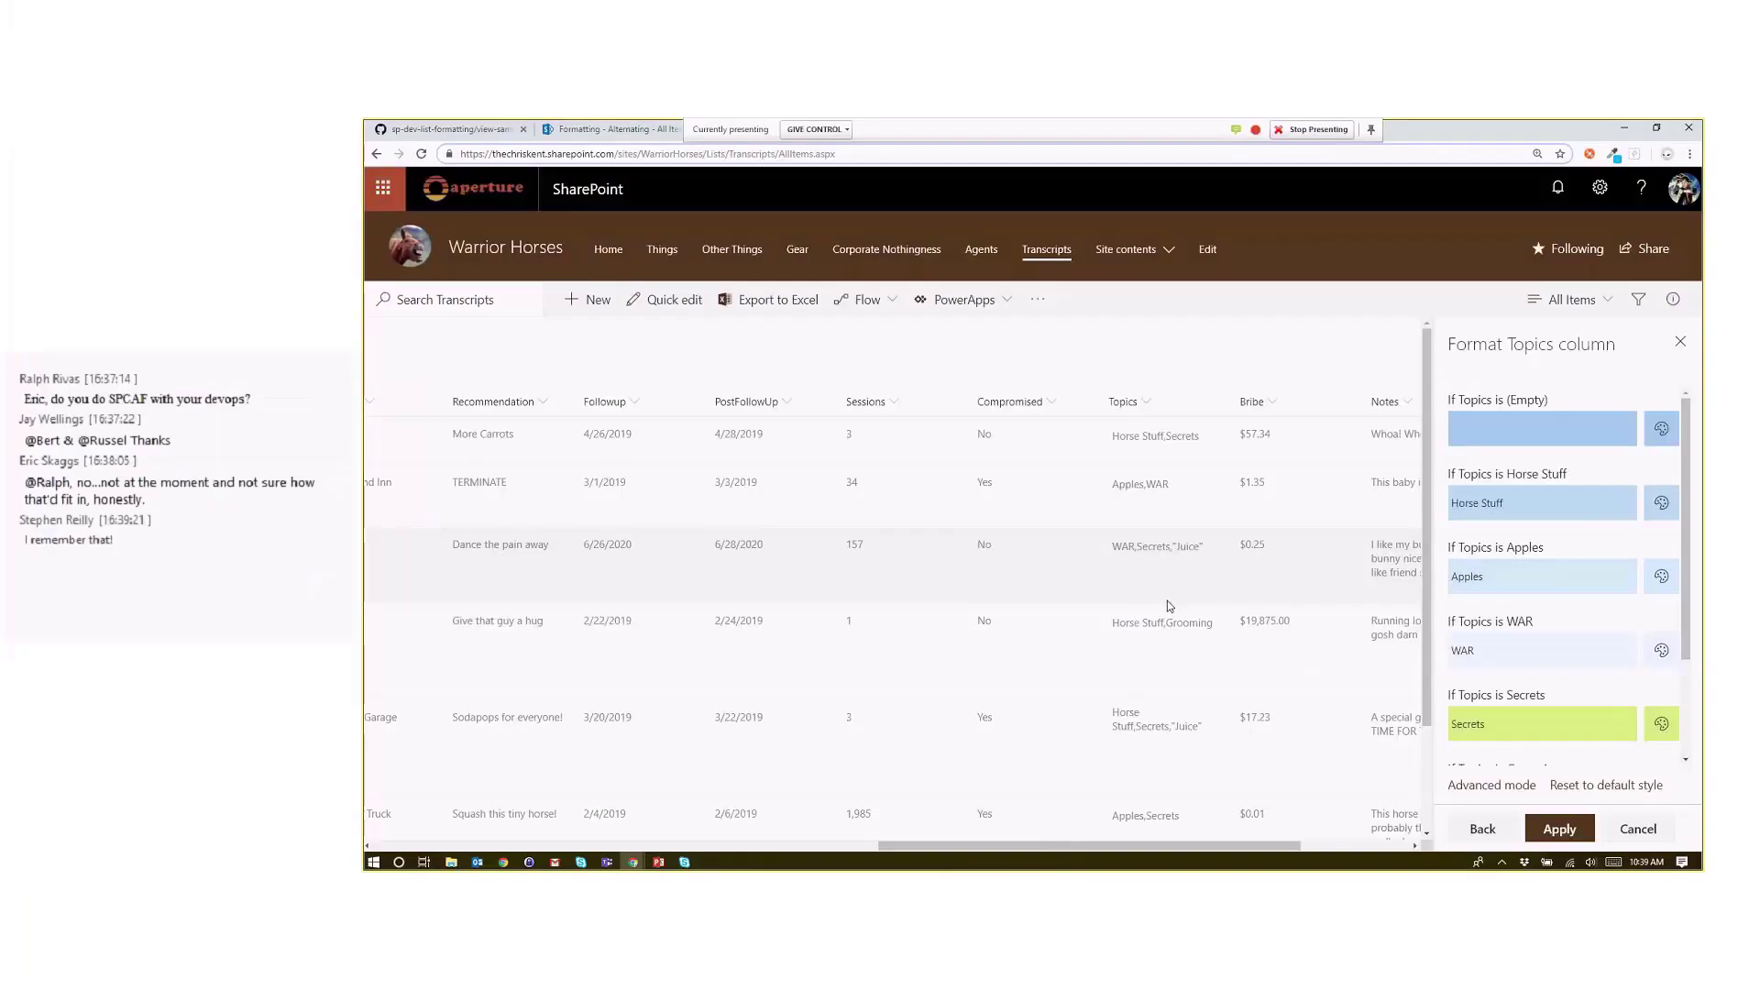
left_click(1676, 347)
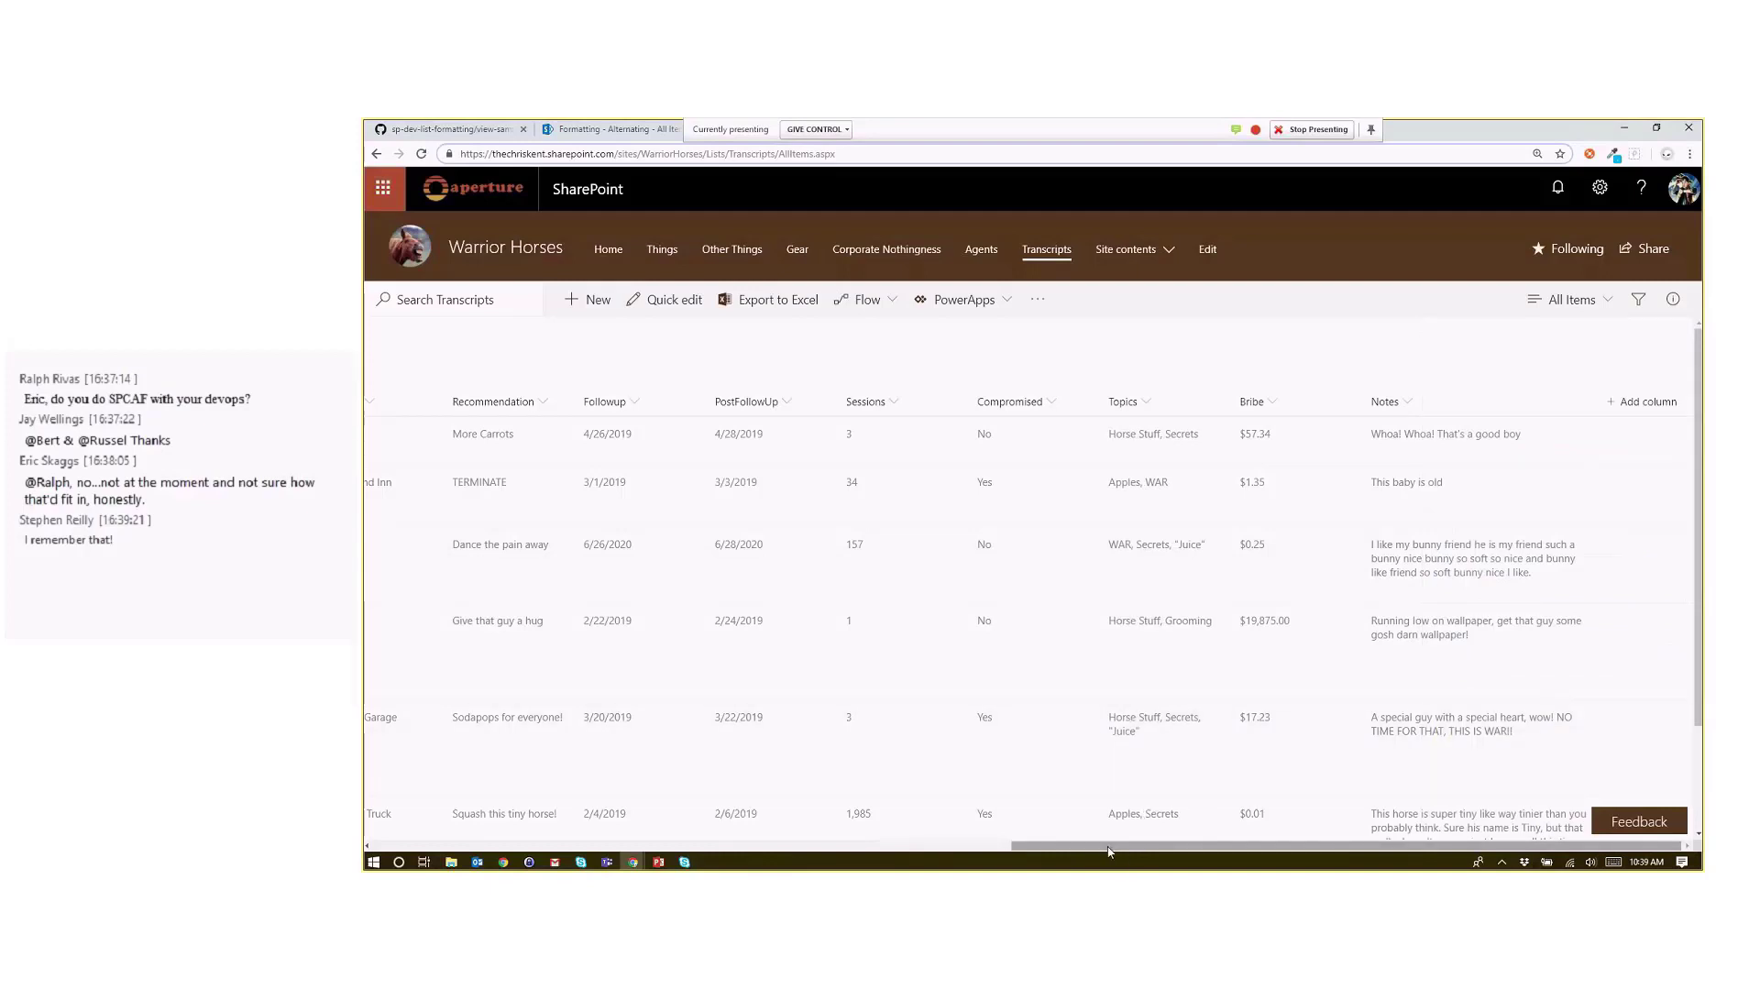
left_click_drag(1108, 852, 949, 852)
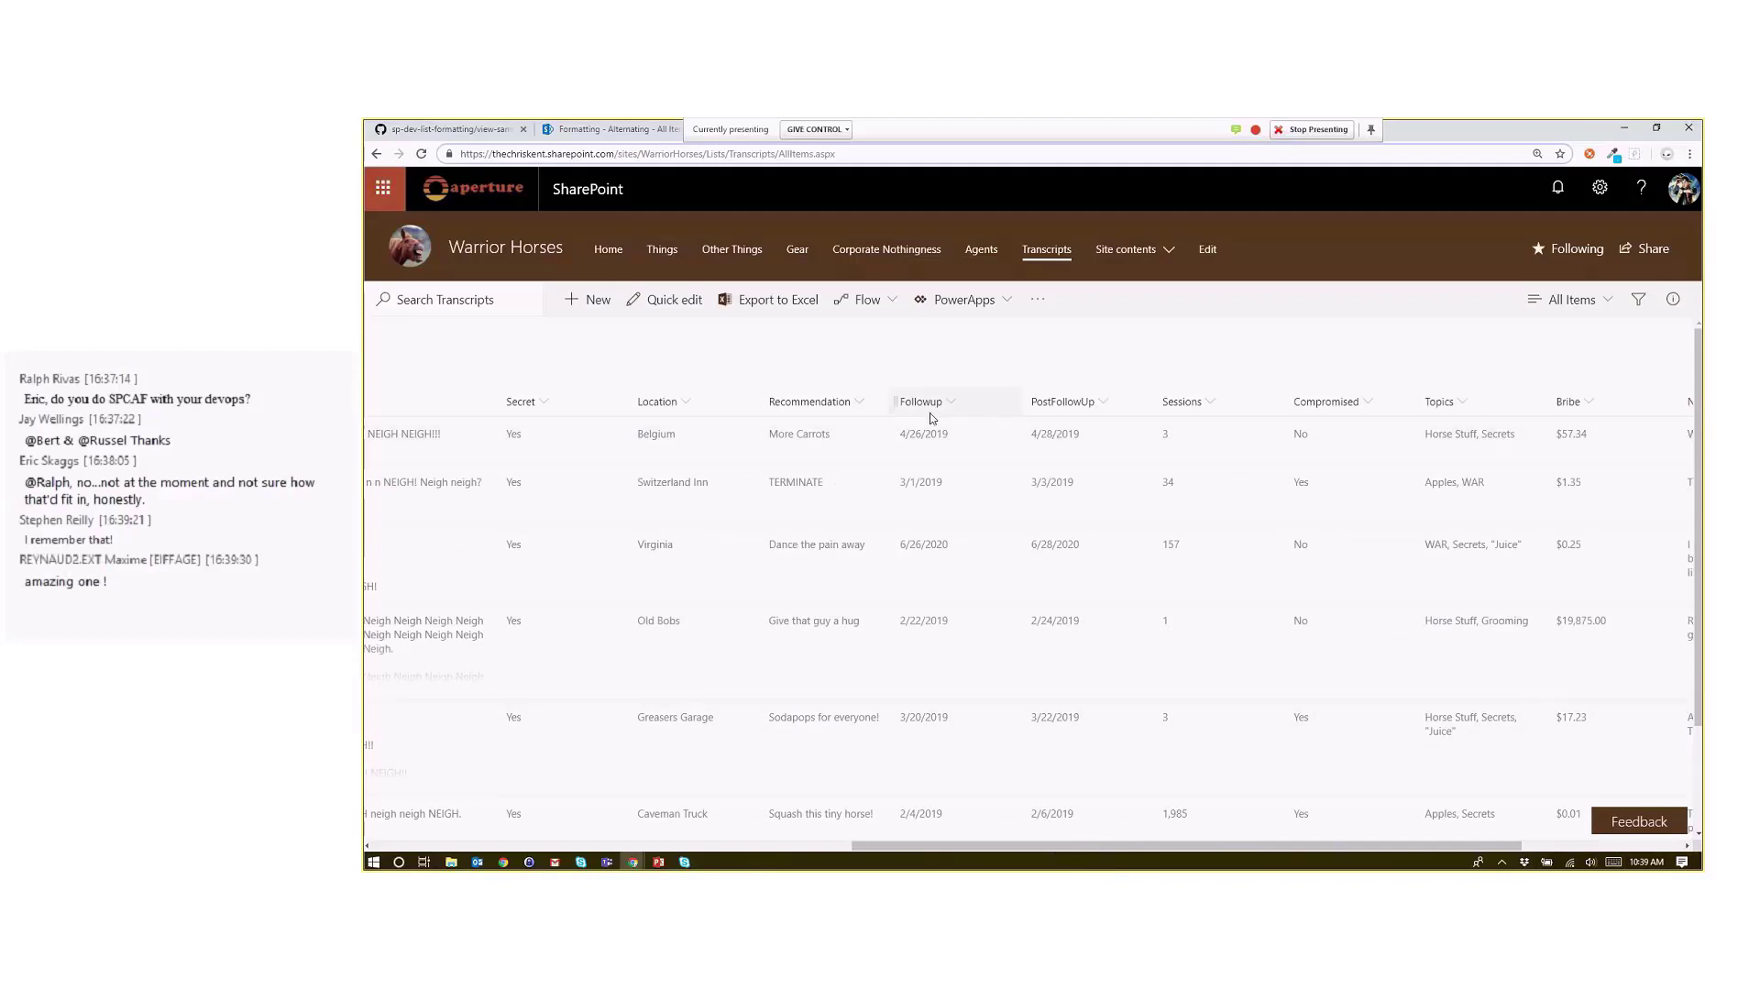
left_click(1092, 409)
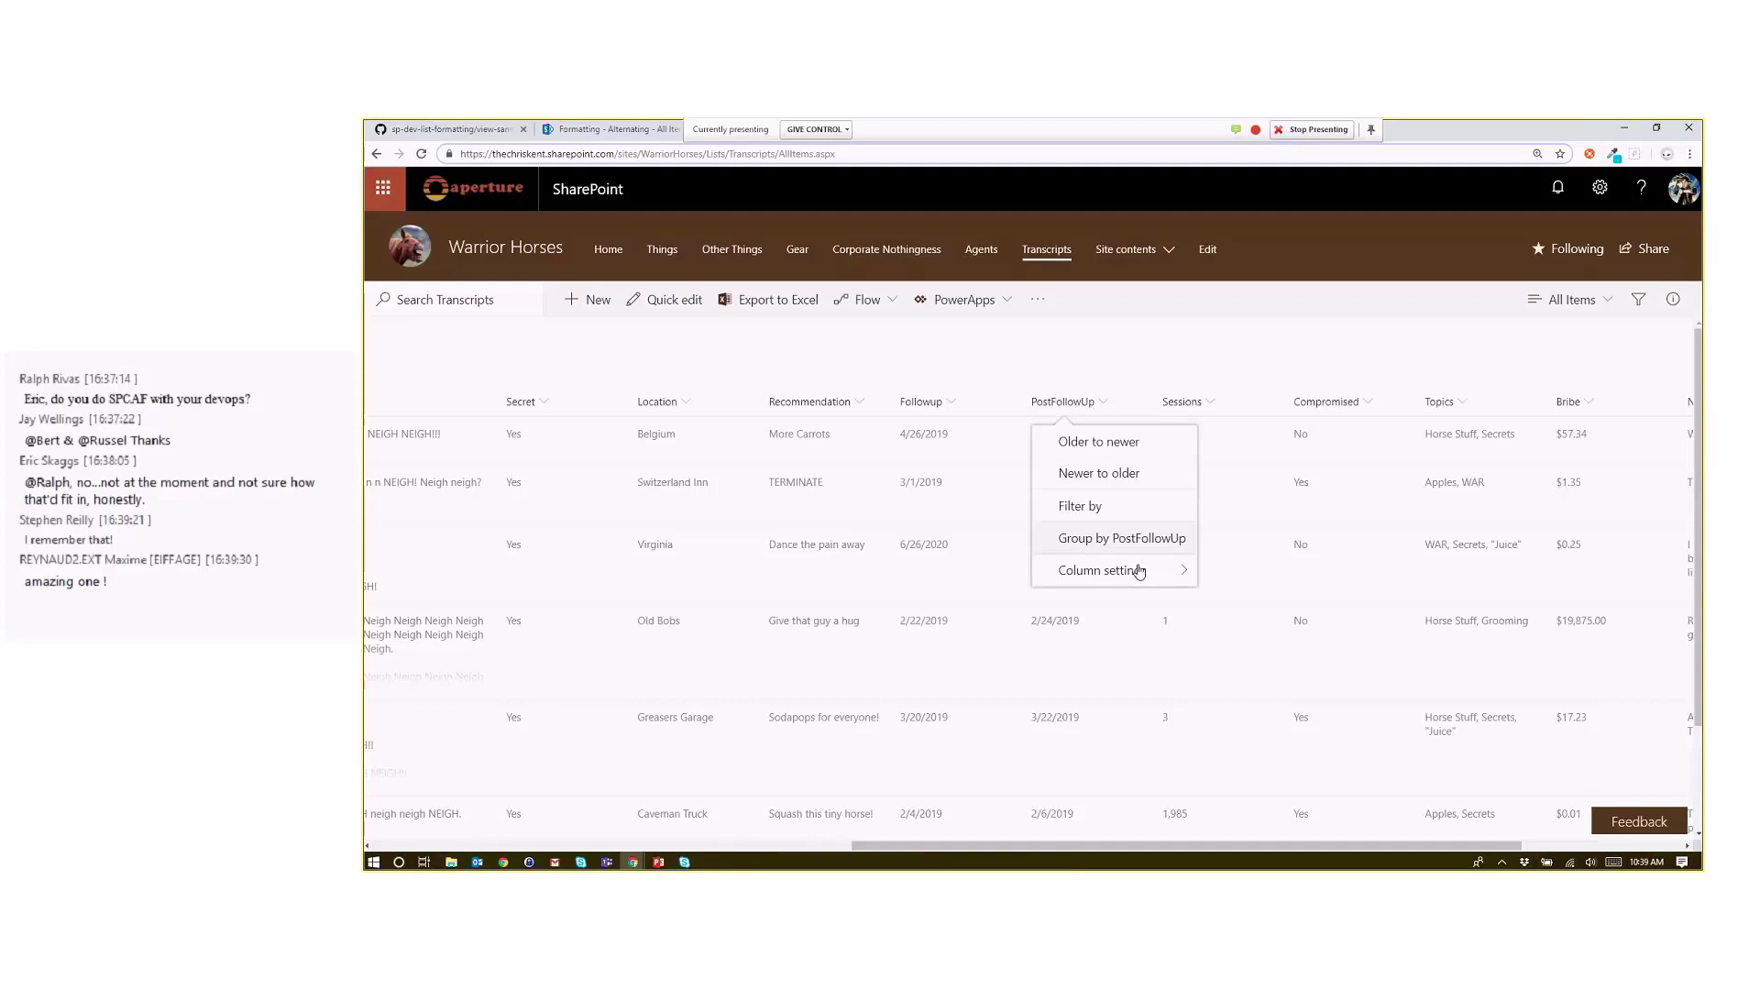
mouse_move(1138, 572)
left_click(1254, 598)
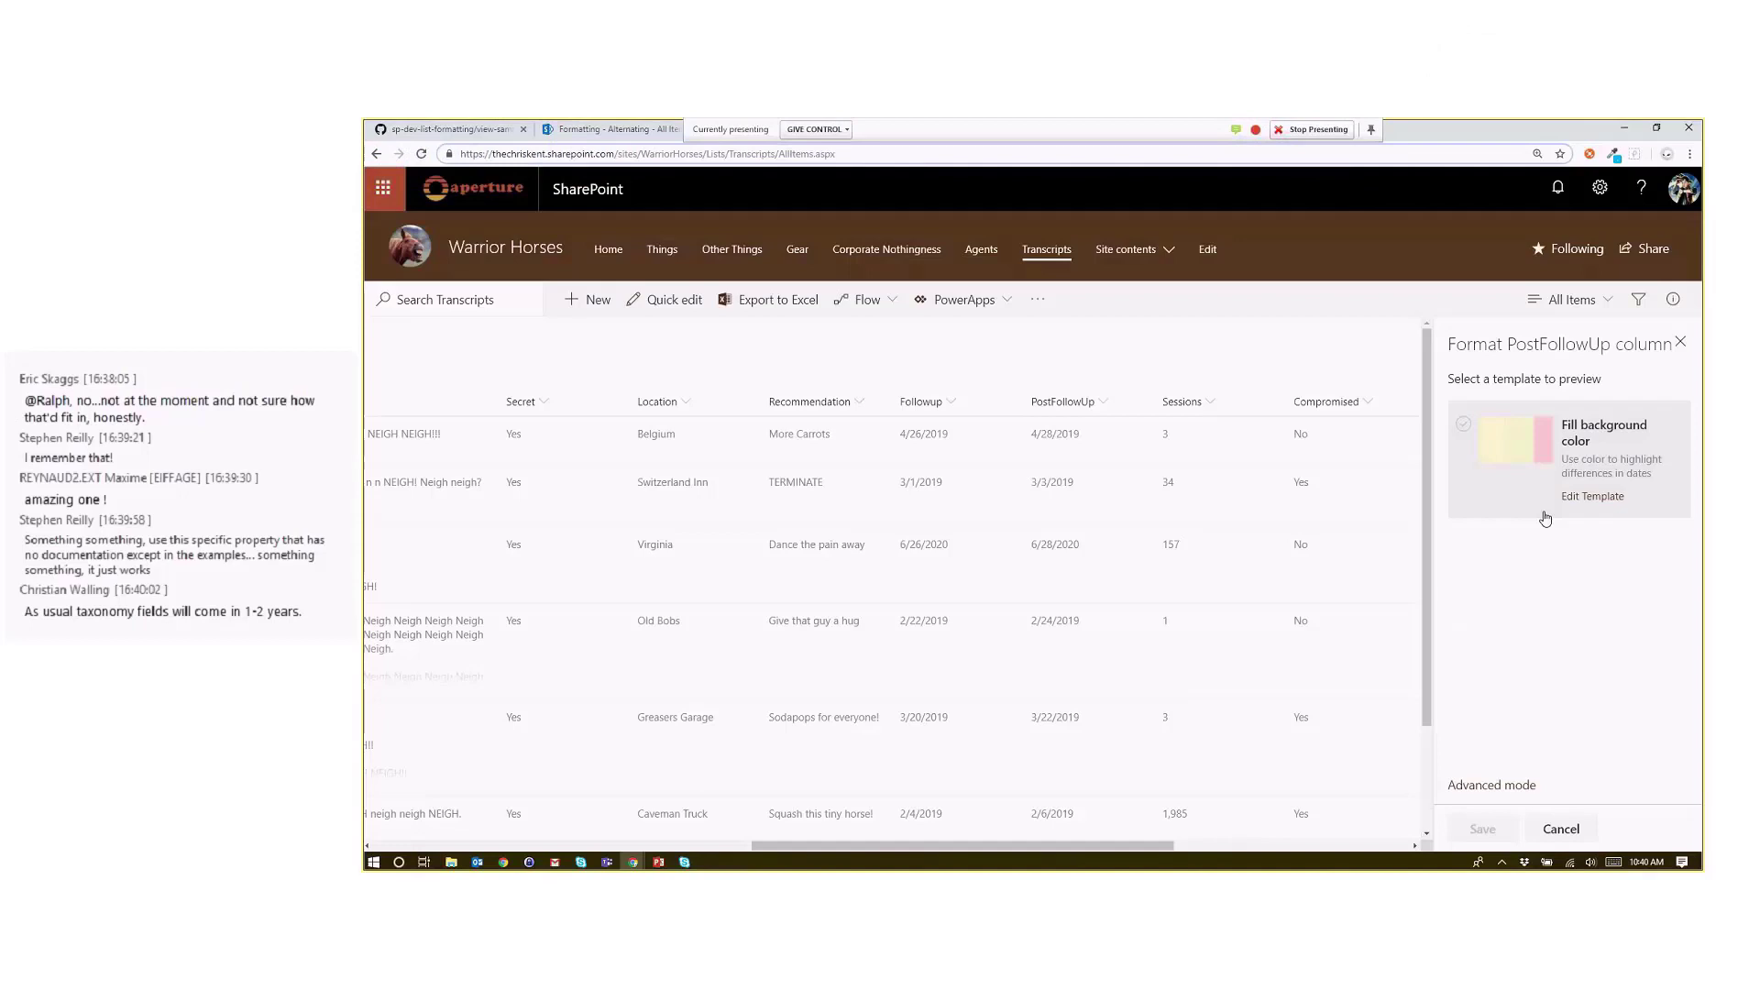
left_click(1681, 343)
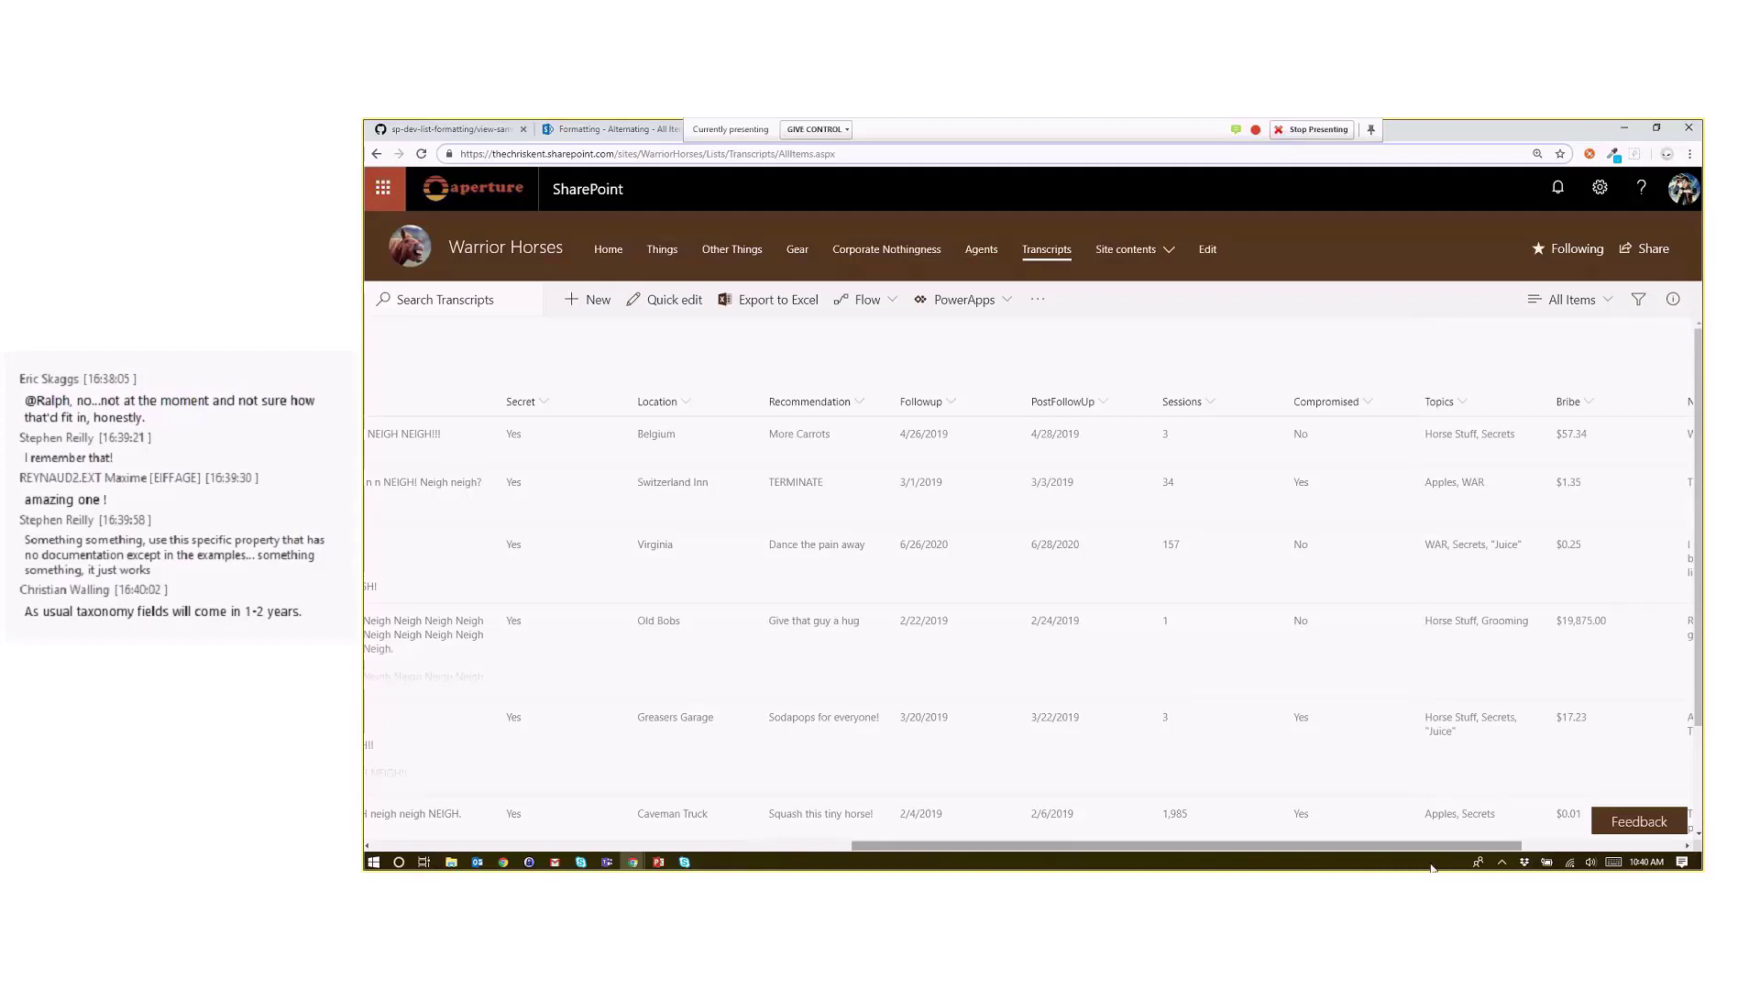